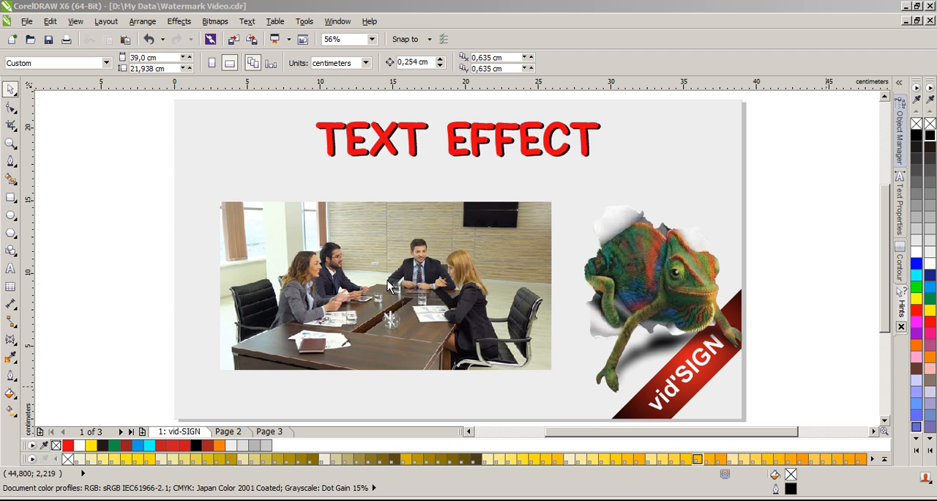
{"action": "scroll", "coordinate": [412, 271], "scroll_direction": "up", "scroll_amount": 1}
{"action": "left_click", "coordinate": [412, 271]}
{"action": "scroll", "coordinate": [411, 271], "scroll_direction": "up", "scroll_amount": 2}
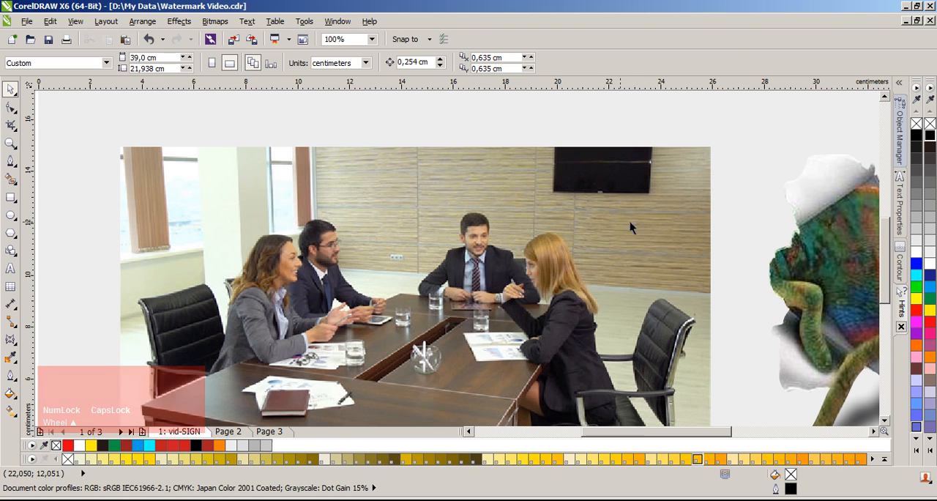
{"action": "left_click", "coordinate": [773, 251]}
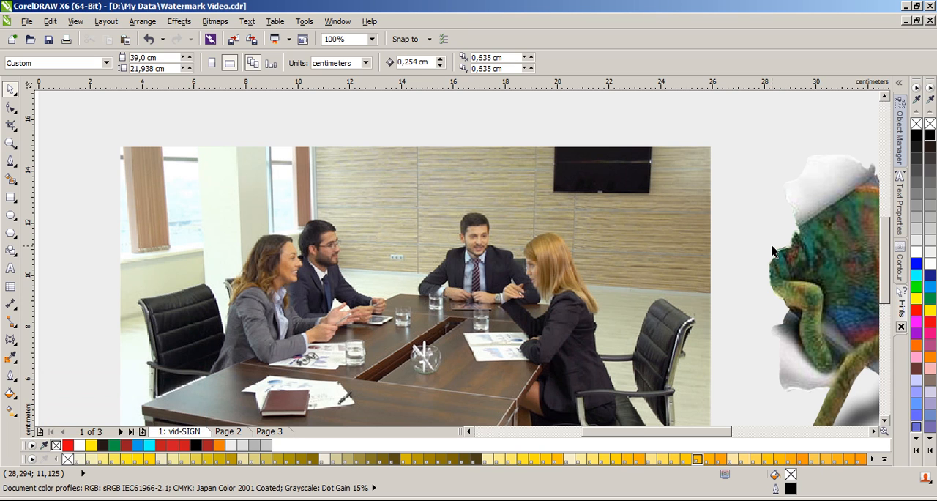
{"action": "left_click", "coordinate": [13, 164]}
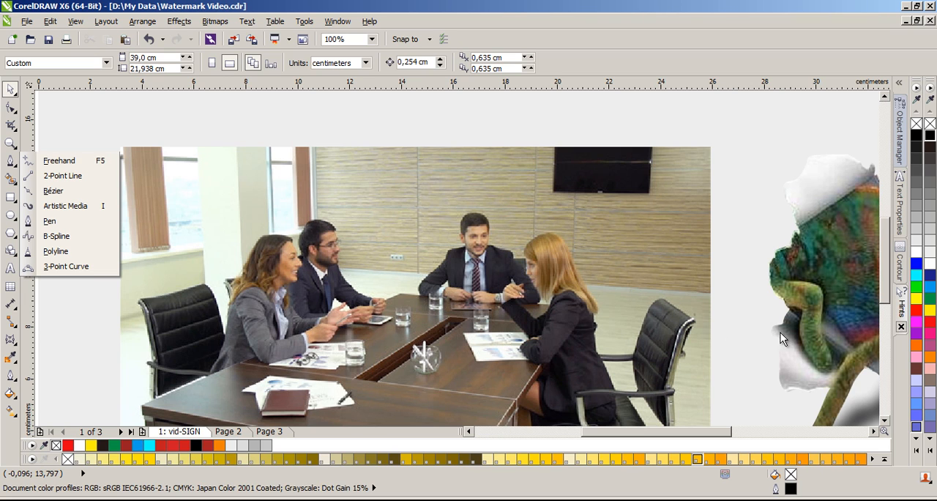
{"action": "left_click", "coordinate": [720, 289]}
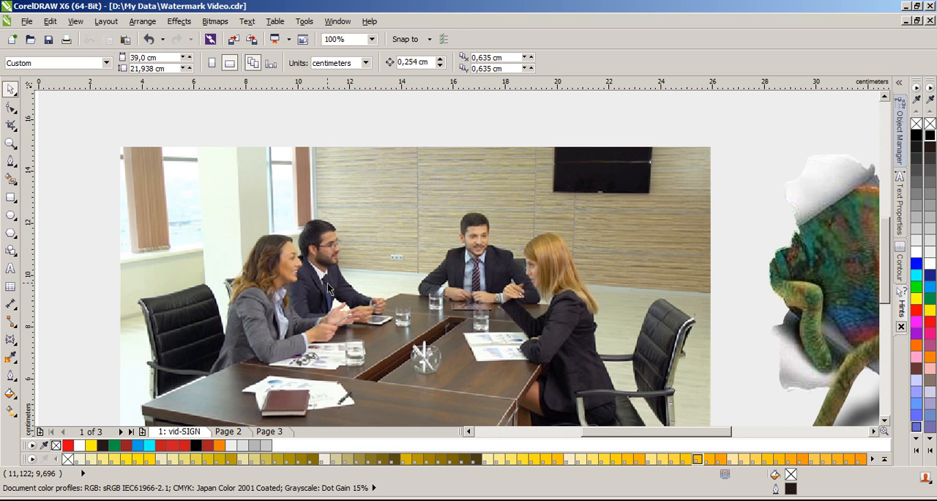
Step: Activate the Pen tool for outlining the people in the boardroom photo
{"action": "left_click", "coordinate": [10, 161]}
{"action": "left_click", "coordinate": [50, 221]}
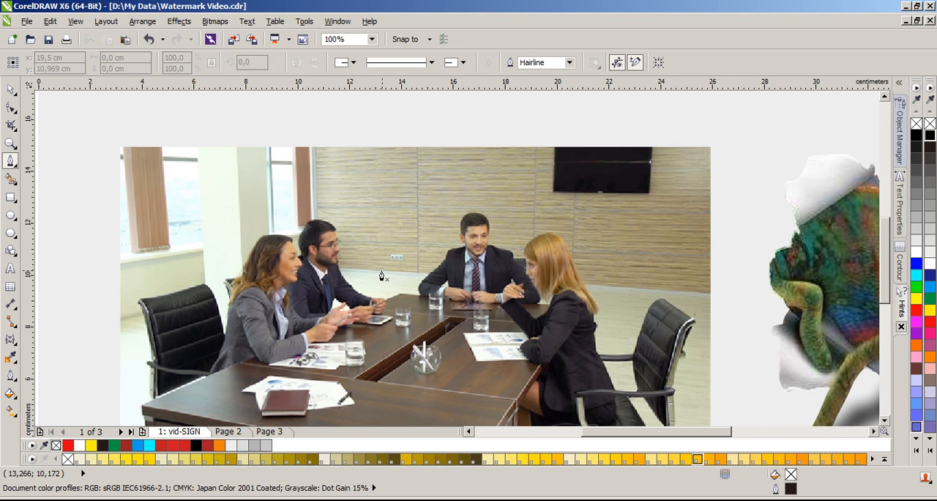
{"action": "scroll", "coordinate": [361, 274], "scroll_direction": "up", "scroll_amount": 2}
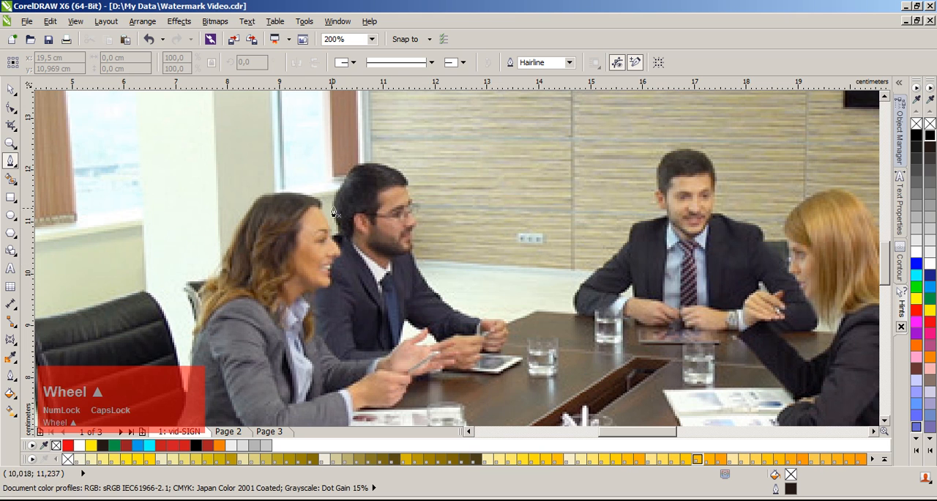
{"action": "scroll", "coordinate": [457, 265], "scroll_direction": "up", "scroll_amount": 2}
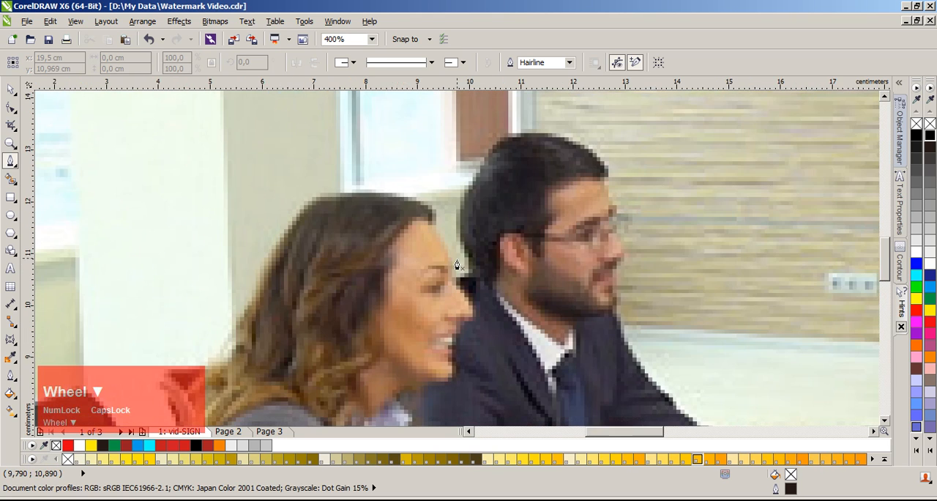
{"action": "scroll", "coordinate": [457, 265], "scroll_direction": "down", "scroll_amount": 3}
{"action": "scroll", "coordinate": [323, 211], "scroll_direction": "up", "scroll_amount": 4}
{"action": "scroll", "coordinate": [300, 224], "scroll_direction": "down", "scroll_amount": 4}
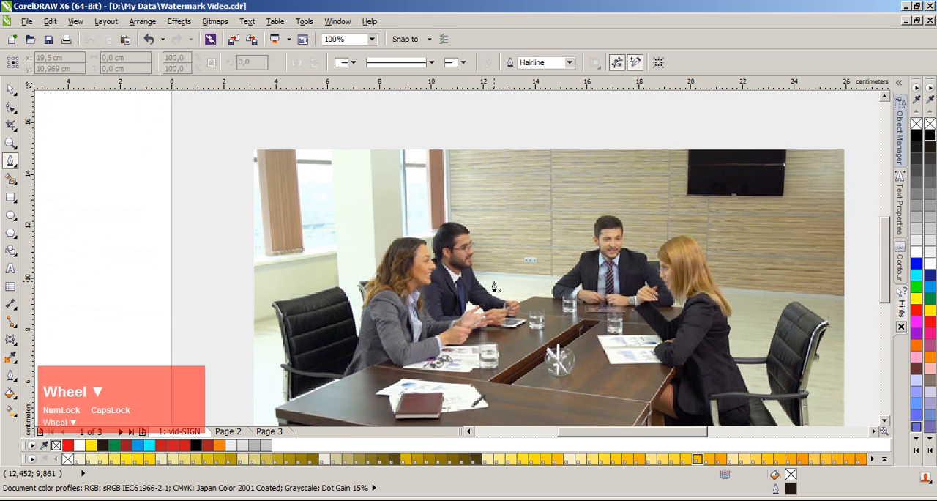
{"action": "key", "text": "F4"}
{"action": "scroll", "coordinate": [433, 289], "scroll_direction": "up", "scroll_amount": 2}
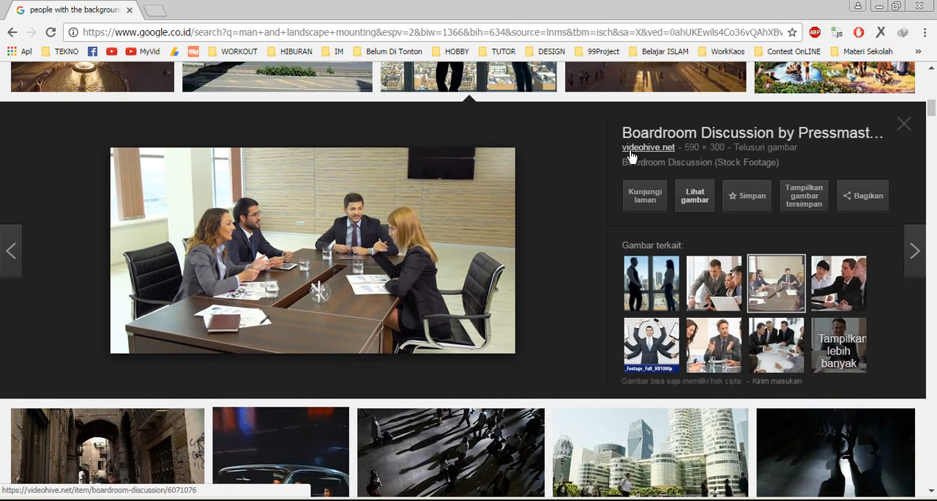
Step: Look through the Google Images results for "people with the background scenery" in the browser, and return to CorelDRAW
{"action": "scroll", "coordinate": [521, 184], "scroll_direction": "up", "scroll_amount": 1}
{"action": "scroll", "coordinate": [522, 189], "scroll_direction": "up", "scroll_amount": 10}
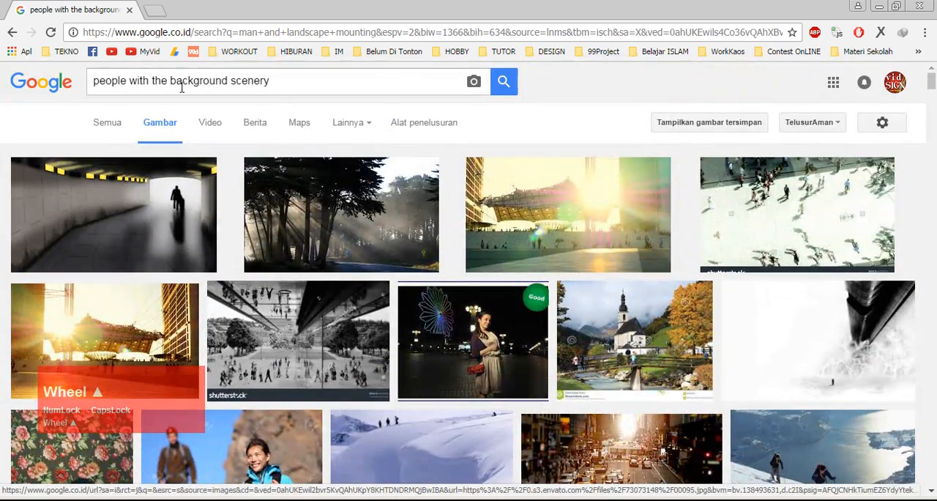
{"action": "scroll", "coordinate": [439, 336], "scroll_direction": "down", "scroll_amount": 10}
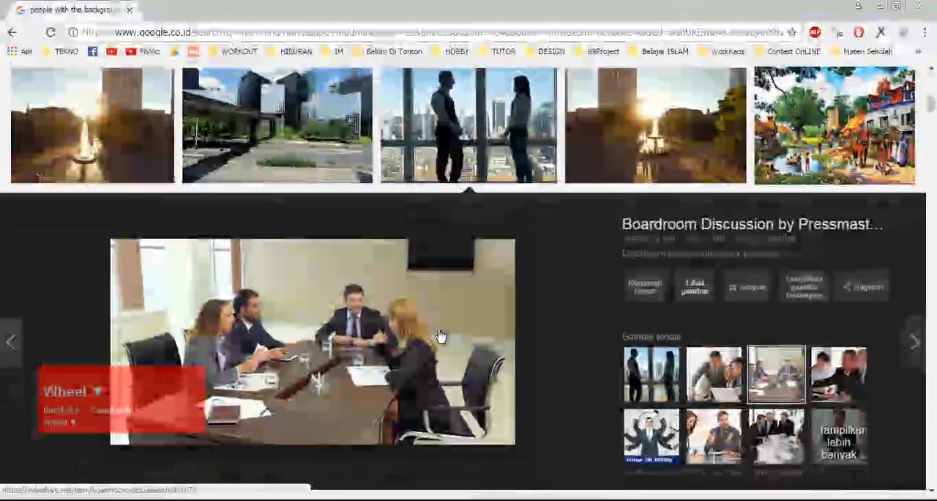
{"action": "left_click", "coordinate": [235, 499]}
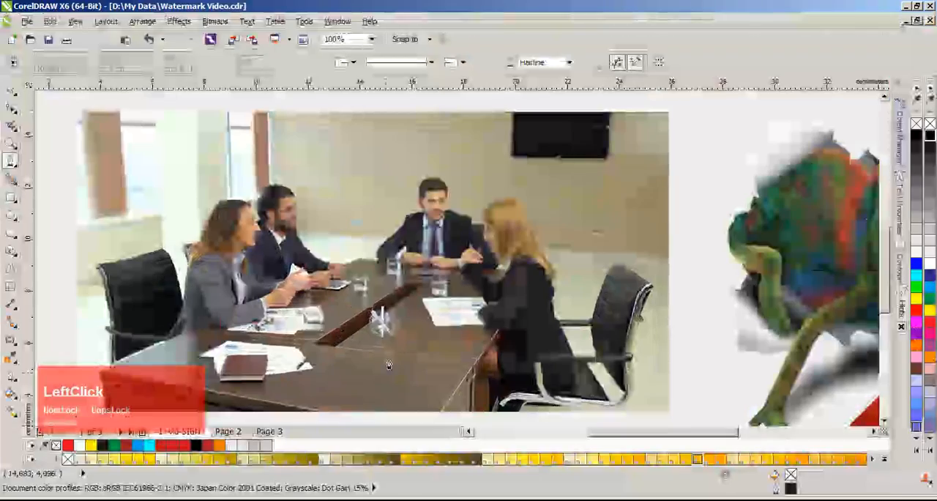
Step: Start a Pen path on the seated woman's hair, tracing over the top of her head and down her forehead
{"action": "scroll", "coordinate": [215, 242], "scroll_direction": "up", "scroll_amount": 3}
{"action": "scroll", "coordinate": [329, 253], "scroll_direction": "down", "scroll_amount": 3}
{"action": "scroll", "coordinate": [470, 265], "scroll_direction": "up", "scroll_amount": 2}
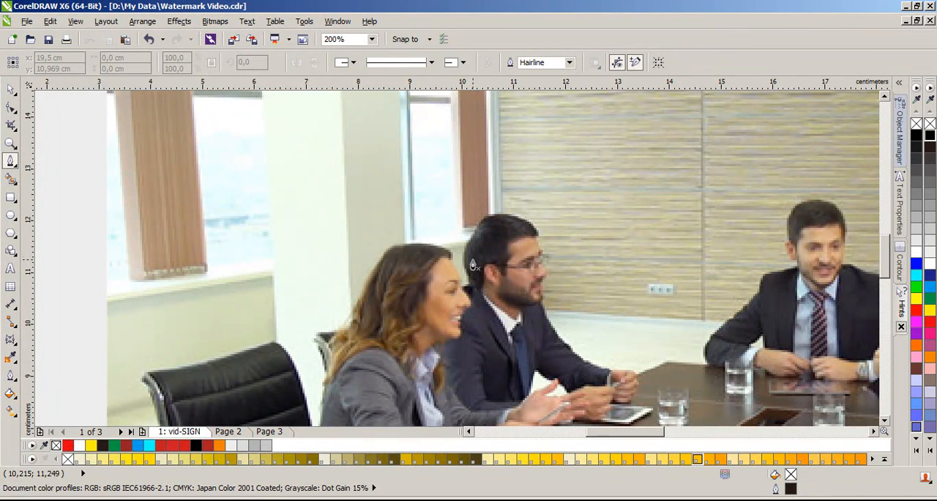
{"action": "scroll", "coordinate": [430, 256], "scroll_direction": "up", "scroll_amount": 1}
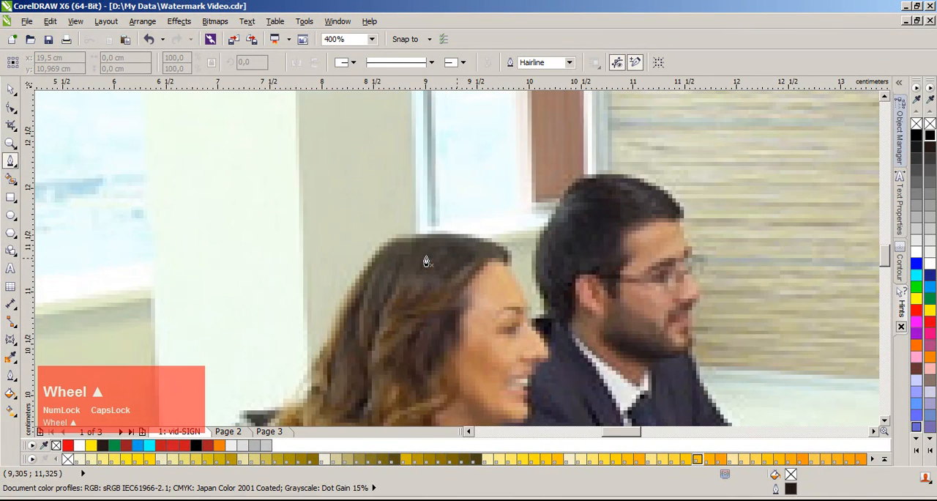
{"action": "left_click", "coordinate": [381, 253]}
{"action": "scroll", "coordinate": [383, 252], "scroll_direction": "up", "scroll_amount": 1}
{"action": "left_click", "coordinate": [397, 241]}
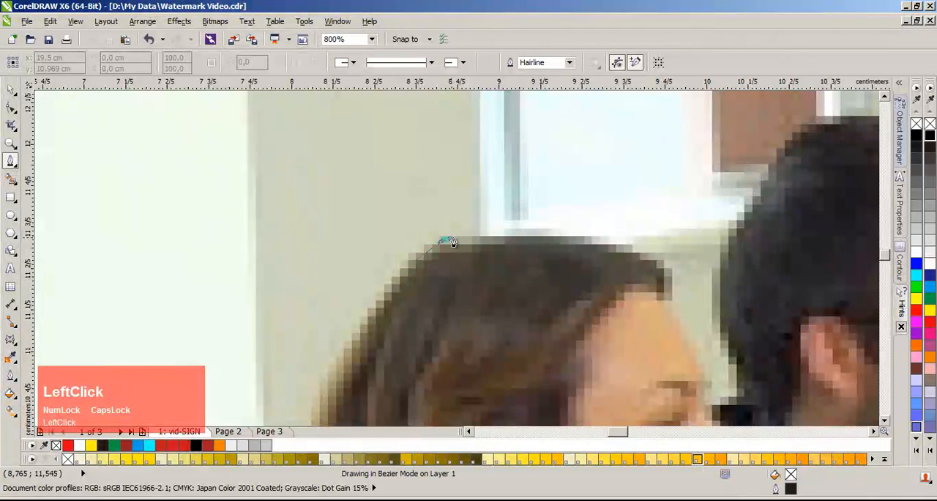
{"action": "left_click", "coordinate": [564, 237]}
{"action": "left_click", "coordinate": [642, 256]}
{"action": "left_click", "coordinate": [665, 278]}
{"action": "left_click", "coordinate": [671, 315]}
{"action": "scroll", "coordinate": [472, 274], "scroll_direction": "up", "scroll_amount": 1}
{"action": "left_click", "coordinate": [476, 280]}
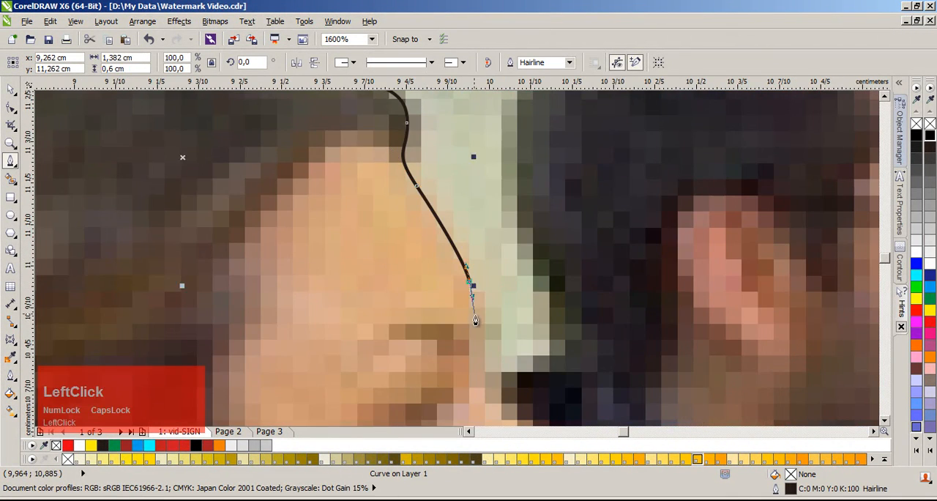
Step: Continue the path down the woman's face, across the gap to the bearded man and up the back of his head
{"action": "scroll", "coordinate": [465, 281], "scroll_direction": "down", "scroll_amount": 1}
{"action": "scroll", "coordinate": [463, 281], "scroll_direction": "up", "scroll_amount": 1}
{"action": "left_click", "coordinate": [457, 262]}
{"action": "left_click_drag", "start_coordinate": [456, 278], "coordinate": [467, 281]}
{"action": "left_click_drag", "start_coordinate": [534, 259], "coordinate": [546, 247]}
{"action": "left_click_drag", "start_coordinate": [516, 180], "coordinate": [472, 151]}
Step: Trace the back of the bearded man's hair up and over the crown of his head
{"action": "scroll", "coordinate": [492, 160], "scroll_direction": "down", "scroll_amount": 1}
{"action": "scroll", "coordinate": [446, 218], "scroll_direction": "up", "scroll_amount": 1}
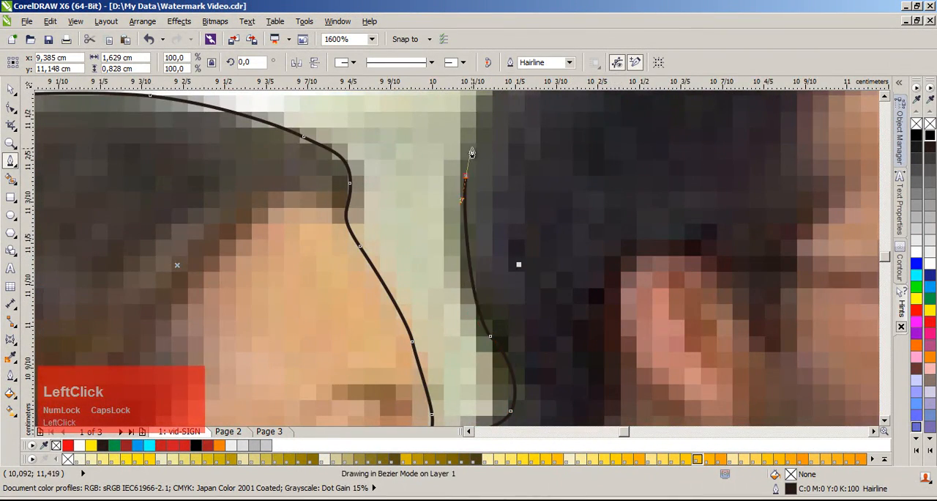
{"action": "scroll", "coordinate": [473, 139], "scroll_direction": "down", "scroll_amount": 1}
{"action": "scroll", "coordinate": [462, 245], "scroll_direction": "up", "scroll_amount": 1}
{"action": "left_click_drag", "start_coordinate": [474, 224], "coordinate": [480, 216]}
{"action": "left_click_drag", "start_coordinate": [522, 147], "coordinate": [526, 137]}
{"action": "scroll", "coordinate": [539, 128], "scroll_direction": "down", "scroll_amount": 1}
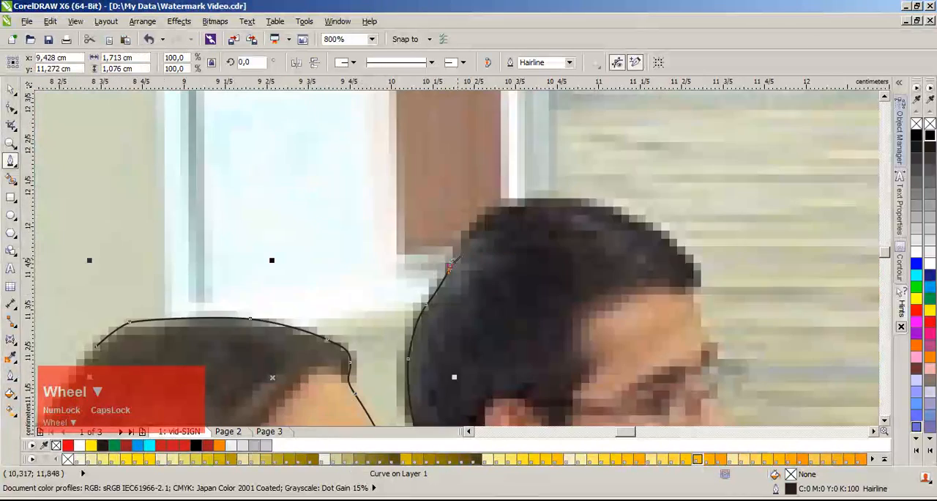
{"action": "scroll", "coordinate": [469, 233], "scroll_direction": "up", "scroll_amount": 1}
{"action": "left_click_drag", "start_coordinate": [511, 190], "coordinate": [541, 179]}
{"action": "left_click_drag", "start_coordinate": [640, 158], "coordinate": [664, 155]}
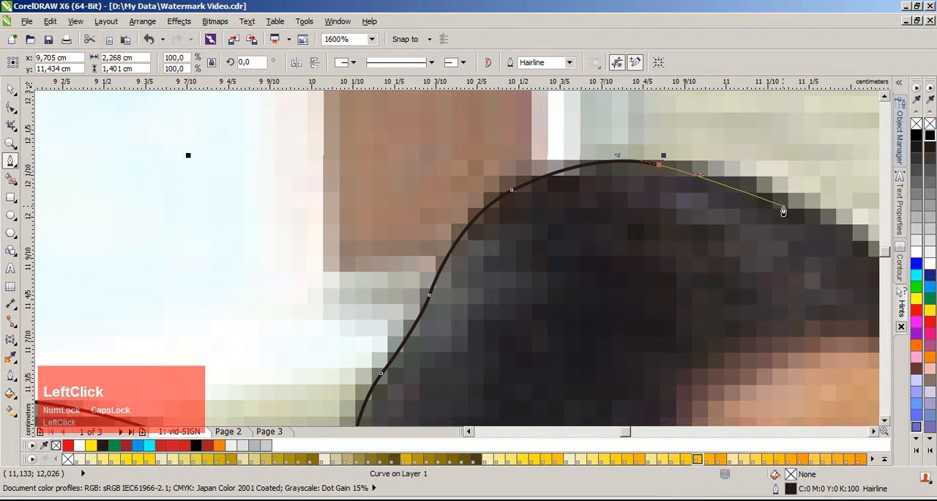
Step: Extend the path along the front of the bearded man's hair down to his hairline
{"action": "scroll", "coordinate": [803, 207], "scroll_direction": "down", "scroll_amount": 1}
{"action": "scroll", "coordinate": [439, 256], "scroll_direction": "up", "scroll_amount": 1}
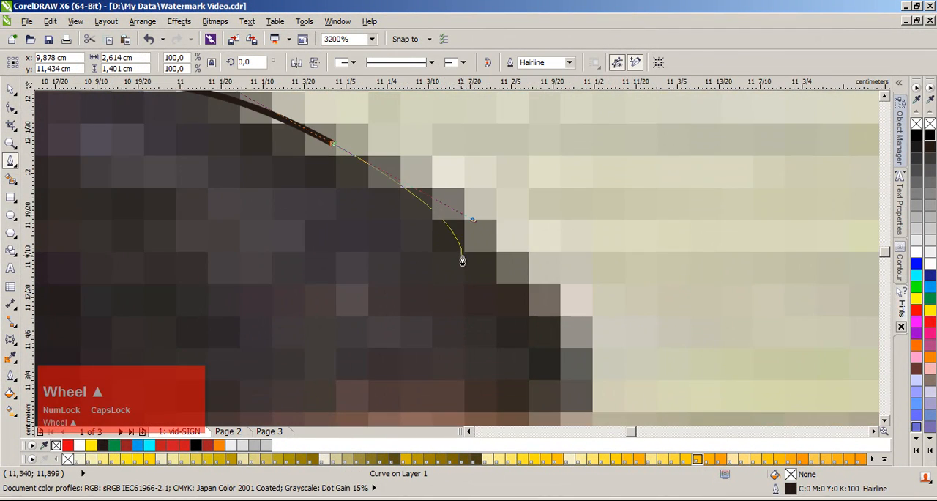
{"action": "left_click_drag", "start_coordinate": [565, 321], "coordinate": [581, 349]}
{"action": "scroll", "coordinate": [455, 391], "scroll_direction": "down", "scroll_amount": 1}
{"action": "scroll", "coordinate": [455, 390], "scroll_direction": "up", "scroll_amount": 1}
{"action": "left_click_drag", "start_coordinate": [451, 269], "coordinate": [443, 287]}
{"action": "left_click_drag", "start_coordinate": [466, 323], "coordinate": [473, 338]}
Step: Trace the bearded man's forehead and brow, past the glasses to the bridge of his nose
{"action": "scroll", "coordinate": [492, 386], "scroll_direction": "down", "scroll_amount": 1}
{"action": "scroll", "coordinate": [458, 262], "scroll_direction": "up", "scroll_amount": 1}
{"action": "left_click_drag", "start_coordinate": [455, 289], "coordinate": [467, 310]}
{"action": "scroll", "coordinate": [485, 362], "scroll_direction": "down", "scroll_amount": 1}
{"action": "scroll", "coordinate": [462, 284], "scroll_direction": "up", "scroll_amount": 1}
{"action": "left_click_drag", "start_coordinate": [432, 283], "coordinate": [421, 323]}
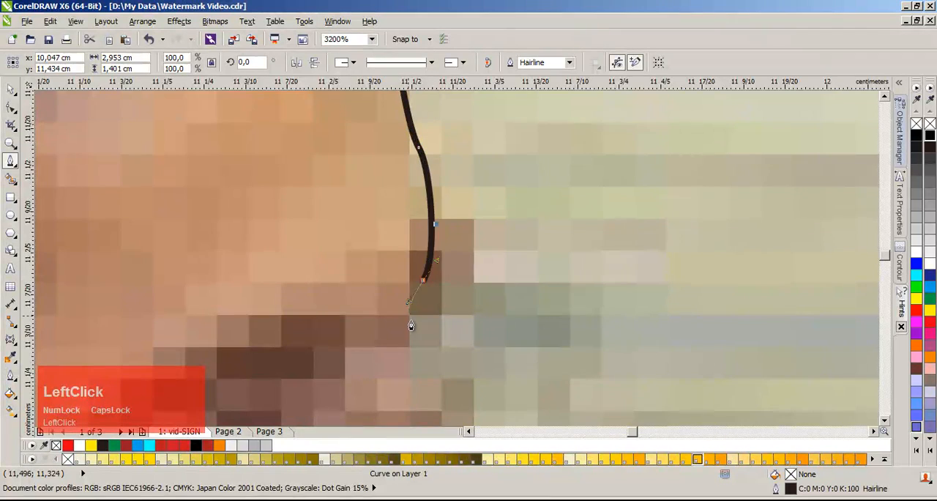
{"action": "scroll", "coordinate": [456, 264], "scroll_direction": "down", "scroll_amount": 1}
{"action": "scroll", "coordinate": [458, 274], "scroll_direction": "up", "scroll_amount": 1}
{"action": "left_click_drag", "start_coordinate": [460, 278], "coordinate": [495, 352]}
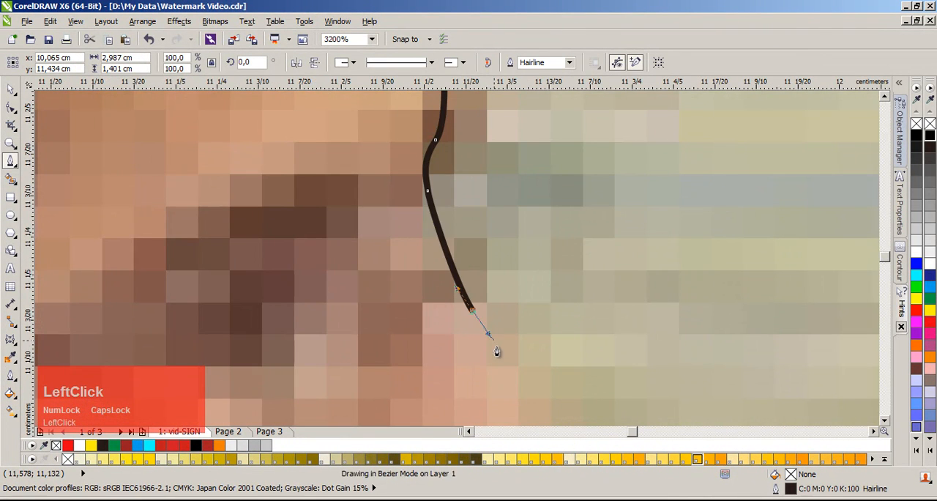
Step: Outline the bearded man's nose around its tip and back in to the upper lip
{"action": "scroll", "coordinate": [477, 297], "scroll_direction": "down", "scroll_amount": 1}
{"action": "scroll", "coordinate": [452, 268], "scroll_direction": "up", "scroll_amount": 1}
{"action": "left_click_drag", "start_coordinate": [453, 258], "coordinate": [465, 290]}
{"action": "left_click_drag", "start_coordinate": [435, 330], "coordinate": [421, 343]}
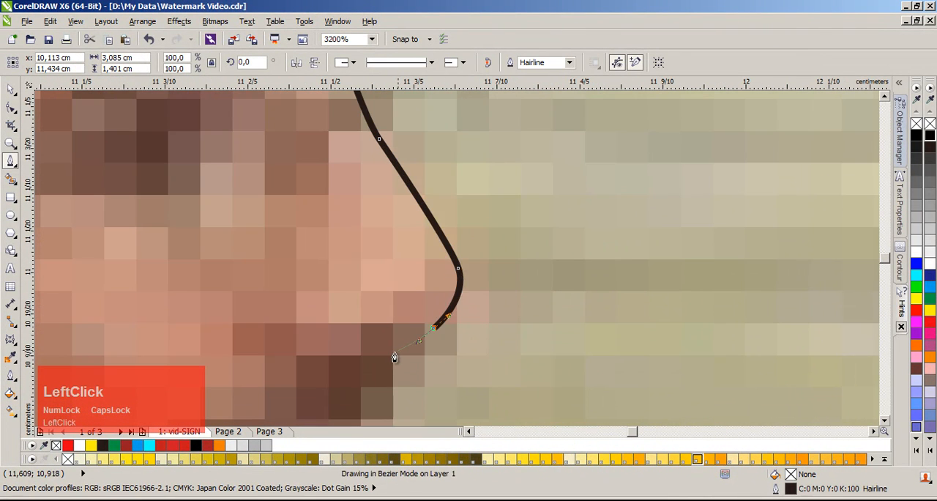
{"action": "scroll", "coordinate": [385, 362], "scroll_direction": "down", "scroll_amount": 1}
{"action": "scroll", "coordinate": [453, 269], "scroll_direction": "up", "scroll_amount": 1}
{"action": "left_click_drag", "start_coordinate": [451, 279], "coordinate": [451, 298]}
Step: Trace the bearded man's profile over his lips toward the chin
{"action": "scroll", "coordinate": [474, 353], "scroll_direction": "down", "scroll_amount": 1}
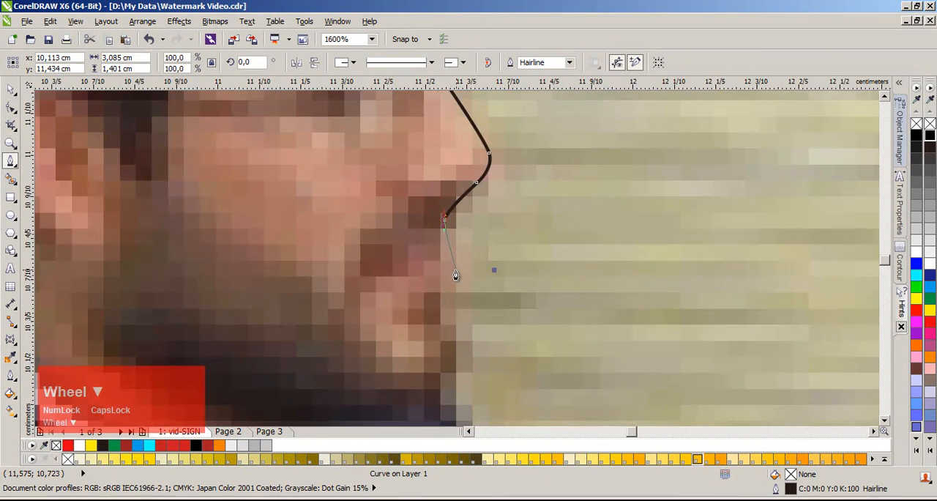
{"action": "scroll", "coordinate": [454, 274], "scroll_direction": "up", "scroll_amount": 1}
{"action": "left_click_drag", "start_coordinate": [456, 260], "coordinate": [463, 277]}
{"action": "left_click_drag", "start_coordinate": [479, 311], "coordinate": [461, 349]}
Step: Continue the path from the bearded man's chin down his shoulder and along his jacket sleeve
{"action": "scroll", "coordinate": [463, 308], "scroll_direction": "down", "scroll_amount": 1}
{"action": "scroll", "coordinate": [456, 329], "scroll_direction": "down", "scroll_amount": 1}
{"action": "scroll", "coordinate": [453, 271], "scroll_direction": "up", "scroll_amount": 2}
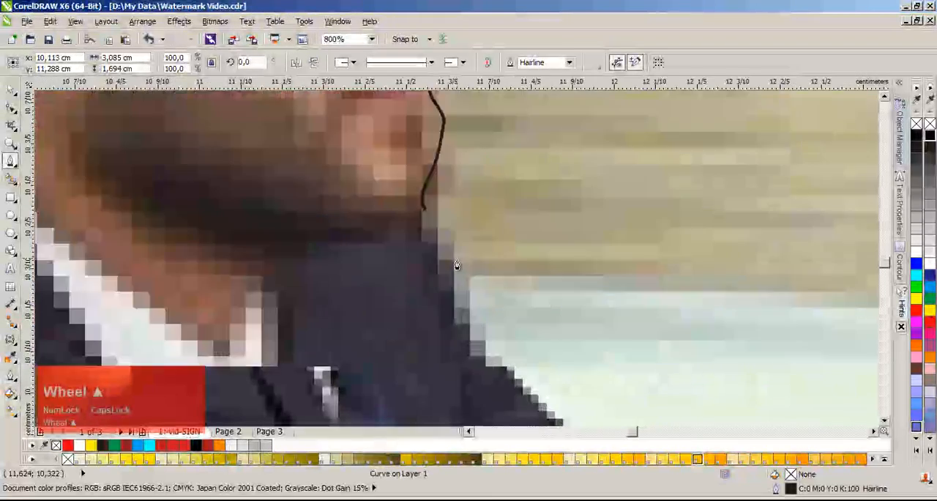
{"action": "left_click_drag", "start_coordinate": [447, 301], "coordinate": [558, 392]}
{"action": "scroll", "coordinate": [495, 411], "scroll_direction": "down", "scroll_amount": 1}
{"action": "scroll", "coordinate": [464, 278], "scroll_direction": "up", "scroll_amount": 1}
{"action": "scroll", "coordinate": [473, 290], "scroll_direction": "down", "scroll_amount": 1}
{"action": "scroll", "coordinate": [546, 384], "scroll_direction": "down", "scroll_amount": 1}
{"action": "scroll", "coordinate": [516, 329], "scroll_direction": "up", "scroll_amount": 1}
{"action": "left_click_drag", "start_coordinate": [543, 337], "coordinate": [562, 349]}
{"action": "left_click_drag", "start_coordinate": [705, 407], "coordinate": [723, 411]}
Step: Trace from the bearded man's cuff over his hands and onto the edge of the table
{"action": "scroll", "coordinate": [763, 414], "scroll_direction": "down", "scroll_amount": 1}
{"action": "scroll", "coordinate": [458, 258], "scroll_direction": "up", "scroll_amount": 1}
{"action": "left_click_drag", "start_coordinate": [473, 267], "coordinate": [499, 281]}
{"action": "left_click_drag", "start_coordinate": [588, 270], "coordinate": [615, 270]}
{"action": "left_click_drag", "start_coordinate": [670, 286], "coordinate": [685, 303]}
{"action": "left_click_drag", "start_coordinate": [776, 267], "coordinate": [798, 255]}
Step: Follow the table's far edge with the path up to the sleeve of the man in the striped tie
{"action": "scroll", "coordinate": [798, 253], "scroll_direction": "down", "scroll_amount": 1}
{"action": "scroll", "coordinate": [476, 259], "scroll_direction": "up", "scroll_amount": 1}
{"action": "left_click_drag", "start_coordinate": [498, 245], "coordinate": [520, 232]}
{"action": "left_click", "coordinate": [598, 239]}
{"action": "left_click", "coordinate": [769, 255]}
{"action": "left_click", "coordinate": [869, 262]}
Step: Trace around the elbow of the man in the striped tie and up along his forearm sleeve
{"action": "scroll", "coordinate": [811, 238], "scroll_direction": "down", "scroll_amount": 1}
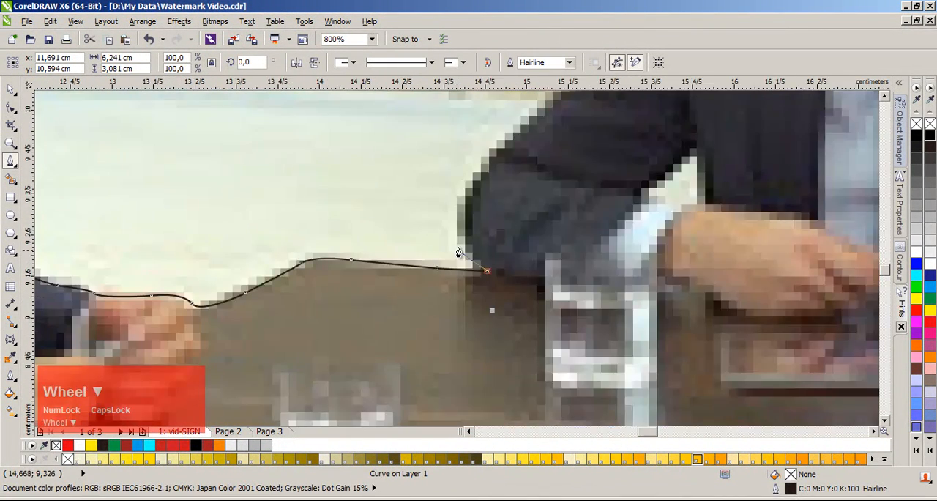
{"action": "scroll", "coordinate": [458, 252], "scroll_direction": "up", "scroll_amount": 1}
{"action": "left_click_drag", "start_coordinate": [464, 197], "coordinate": [468, 153]}
{"action": "scroll", "coordinate": [492, 126], "scroll_direction": "down", "scroll_amount": 1}
{"action": "scroll", "coordinate": [466, 253], "scroll_direction": "up", "scroll_amount": 1}
{"action": "left_click_drag", "start_coordinate": [491, 189], "coordinate": [511, 162]}
{"action": "scroll", "coordinate": [511, 159], "scroll_direction": "down", "scroll_amount": 1}
{"action": "scroll", "coordinate": [501, 229], "scroll_direction": "up", "scroll_amount": 1}
{"action": "left_click_drag", "start_coordinate": [536, 195], "coordinate": [558, 180]}
Step: Extend the path up the upper arm of the man in the striped tie and across his shoulder toward the neck
{"action": "scroll", "coordinate": [612, 124], "scroll_direction": "down", "scroll_amount": 1}
{"action": "scroll", "coordinate": [460, 259], "scroll_direction": "up", "scroll_amount": 1}
{"action": "left_click_drag", "start_coordinate": [508, 206], "coordinate": [533, 188]}
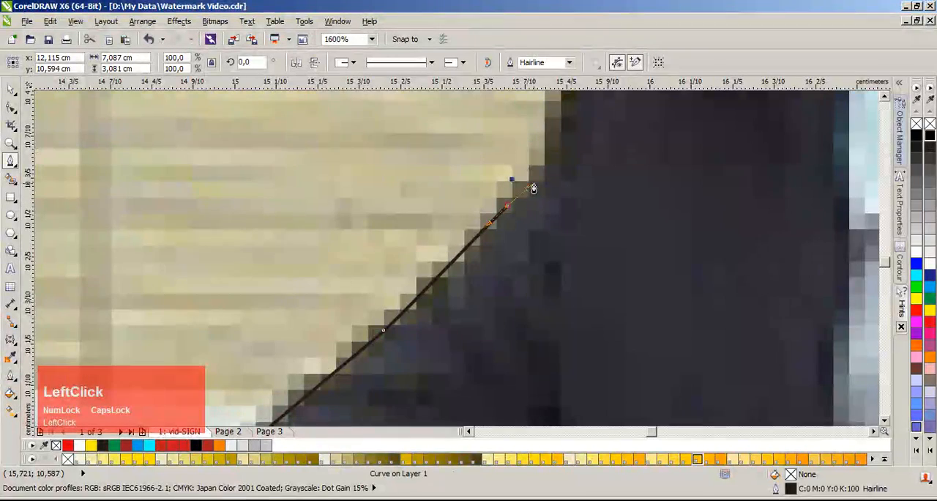
{"action": "left_click_drag", "start_coordinate": [564, 135], "coordinate": [568, 110]}
{"action": "scroll", "coordinate": [559, 102], "scroll_direction": "down", "scroll_amount": 1}
{"action": "scroll", "coordinate": [459, 258], "scroll_direction": "up", "scroll_amount": 1}
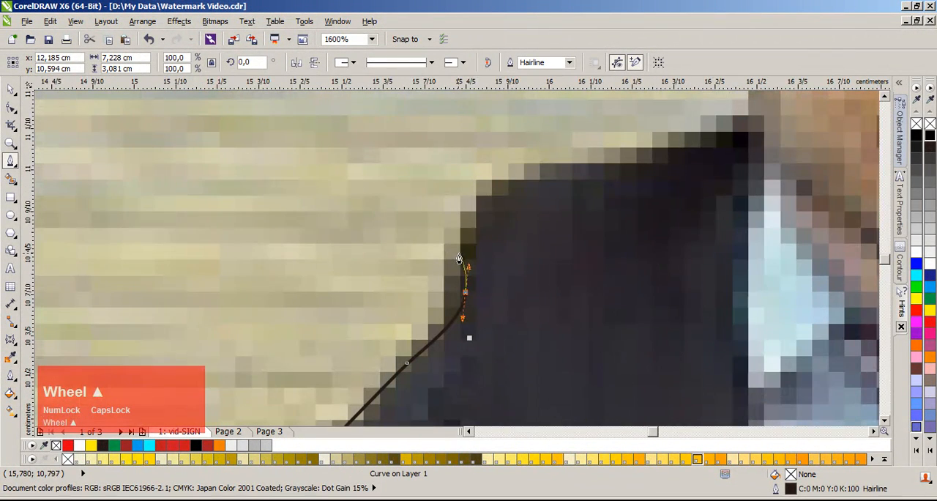
{"action": "left_click_drag", "start_coordinate": [483, 201], "coordinate": [494, 182]}
{"action": "left_click_drag", "start_coordinate": [571, 172], "coordinate": [605, 168]}
{"action": "left_click_drag", "start_coordinate": [689, 148], "coordinate": [725, 136]}
Step: Trace from the collar of the man in the striped tie up the side of his face to his hair
{"action": "scroll", "coordinate": [753, 101], "scroll_direction": "down", "scroll_amount": 1}
{"action": "scroll", "coordinate": [460, 259], "scroll_direction": "up", "scroll_amount": 1}
{"action": "left_click", "coordinate": [456, 261]}
{"action": "left_click_drag", "start_coordinate": [456, 227], "coordinate": [391, 192]}
{"action": "scroll", "coordinate": [386, 156], "scroll_direction": "down", "scroll_amount": 1}
{"action": "scroll", "coordinate": [459, 259], "scroll_direction": "up", "scroll_amount": 1}
{"action": "left_click_drag", "start_coordinate": [442, 225], "coordinate": [433, 208]}
{"action": "left_click_drag", "start_coordinate": [453, 174], "coordinate": [461, 171]}
{"action": "left_click", "coordinate": [472, 169]}
{"action": "scroll", "coordinate": [469, 103], "scroll_direction": "down", "scroll_amount": 1}
{"action": "scroll", "coordinate": [458, 259], "scroll_direction": "up", "scroll_amount": 1}
{"action": "left_click", "coordinate": [444, 158]}
Step: Curve the path over the top of the hair of the man in the striped tie
{"action": "scroll", "coordinate": [445, 159], "scroll_direction": "down", "scroll_amount": 1}
{"action": "scroll", "coordinate": [456, 256], "scroll_direction": "up", "scroll_amount": 1}
{"action": "left_click_drag", "start_coordinate": [477, 189], "coordinate": [546, 151]}
{"action": "left_click_drag", "start_coordinate": [640, 147], "coordinate": [663, 148]}
{"action": "left_click", "coordinate": [770, 190]}
Step: Bring the path down the other side of his hair to the temple
{"action": "scroll", "coordinate": [770, 191], "scroll_direction": "down", "scroll_amount": 1}
{"action": "scroll", "coordinate": [454, 264], "scroll_direction": "up", "scroll_amount": 1}
{"action": "left_click_drag", "start_coordinate": [452, 267], "coordinate": [468, 301]}
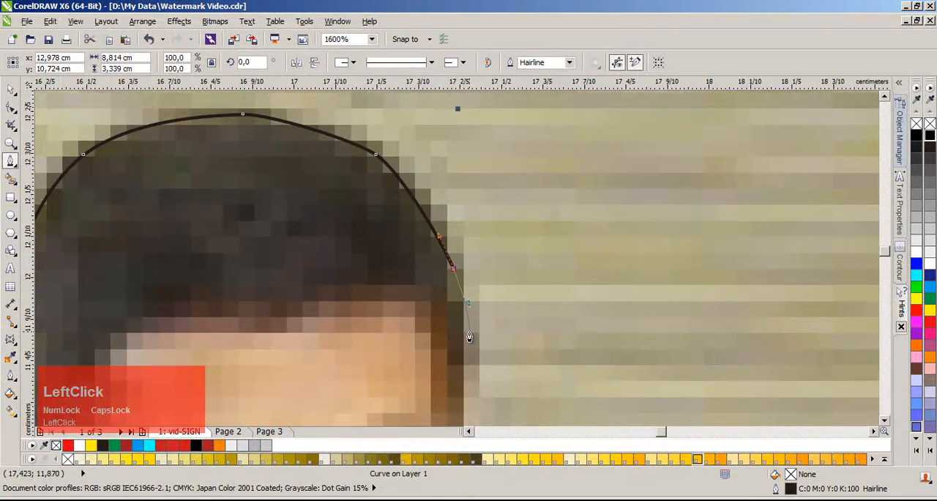
{"action": "scroll", "coordinate": [461, 369], "scroll_direction": "down", "scroll_amount": 1}
{"action": "scroll", "coordinate": [456, 264], "scroll_direction": "up", "scroll_amount": 1}
{"action": "left_click", "coordinate": [457, 277]}
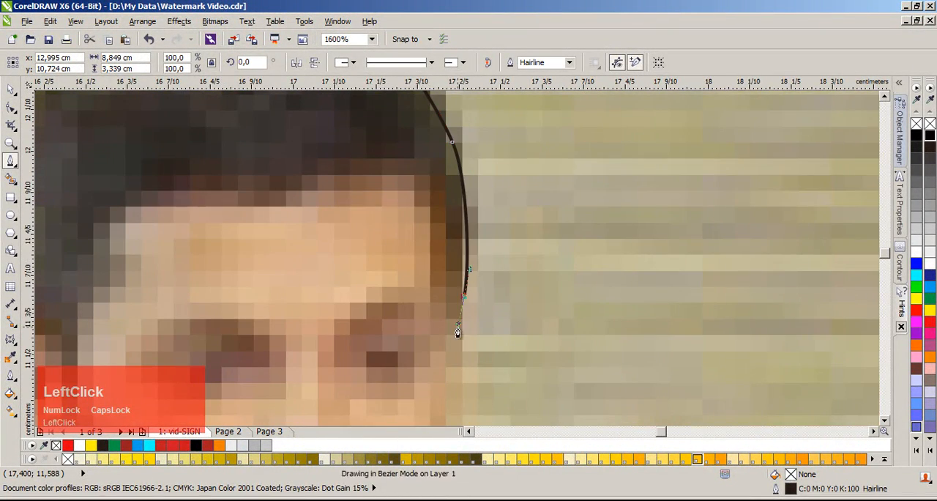
Step: Trace his cheek from the temple down to the top of the jacket collar
{"action": "scroll", "coordinate": [456, 270], "scroll_direction": "down", "scroll_amount": 1}
{"action": "scroll", "coordinate": [458, 258], "scroll_direction": "up", "scroll_amount": 1}
{"action": "left_click_drag", "start_coordinate": [456, 279], "coordinate": [452, 304]}
{"action": "left_click", "coordinate": [452, 373]}
{"action": "left_click", "coordinate": [451, 381]}
Step: Trace the top of the jacket collar and the shoulder of the man in the striped tie
{"action": "scroll", "coordinate": [544, 401], "scroll_direction": "down", "scroll_amount": 1}
{"action": "scroll", "coordinate": [459, 258], "scroll_direction": "up", "scroll_amount": 1}
{"action": "left_click_drag", "start_coordinate": [464, 263], "coordinate": [500, 295]}
{"action": "left_click_drag", "start_coordinate": [565, 311], "coordinate": [596, 315]}
{"action": "left_click_drag", "start_coordinate": [682, 324], "coordinate": [714, 338]}
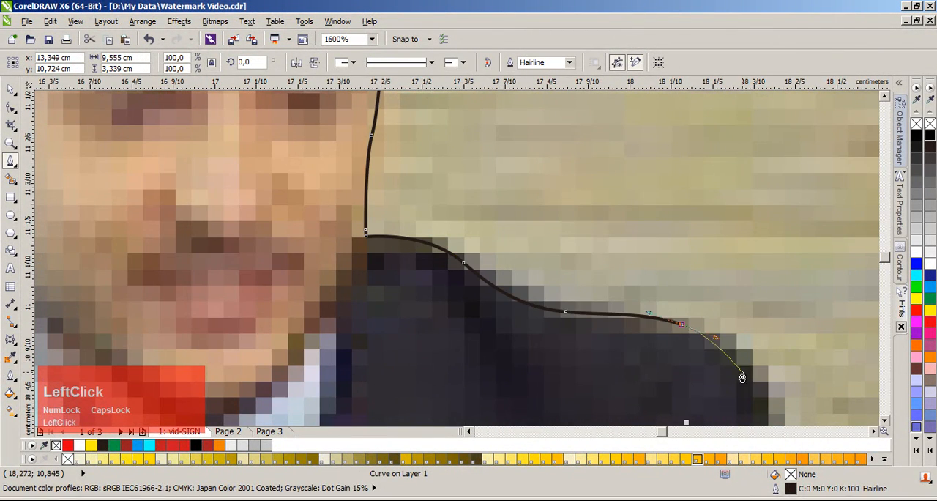
{"action": "scroll", "coordinate": [743, 372], "scroll_direction": "up", "scroll_amount": 1}
{"action": "left_click_drag", "start_coordinate": [494, 281], "coordinate": [530, 330]}
Step: Bring the path down his upper arm and across to the front of the blonde woman's hair
{"action": "scroll", "coordinate": [528, 349], "scroll_direction": "down", "scroll_amount": 1}
{"action": "scroll", "coordinate": [462, 284], "scroll_direction": "up", "scroll_amount": 1}
{"action": "left_click_drag", "start_coordinate": [450, 268], "coordinate": [448, 310]}
{"action": "left_click_drag", "start_coordinate": [600, 296], "coordinate": [661, 295]}
{"action": "scroll", "coordinate": [704, 296], "scroll_direction": "down", "scroll_amount": 2}
{"action": "scroll", "coordinate": [469, 262], "scroll_direction": "up", "scroll_amount": 1}
{"action": "left_click", "coordinate": [491, 253]}
Step: Trace up the front of the blonde woman's hair and over the crown of her head
{"action": "scroll", "coordinate": [512, 247], "scroll_direction": "down", "scroll_amount": 1}
{"action": "scroll", "coordinate": [450, 225], "scroll_direction": "up", "scroll_amount": 1}
{"action": "scroll", "coordinate": [439, 229], "scroll_direction": "down", "scroll_amount": 3}
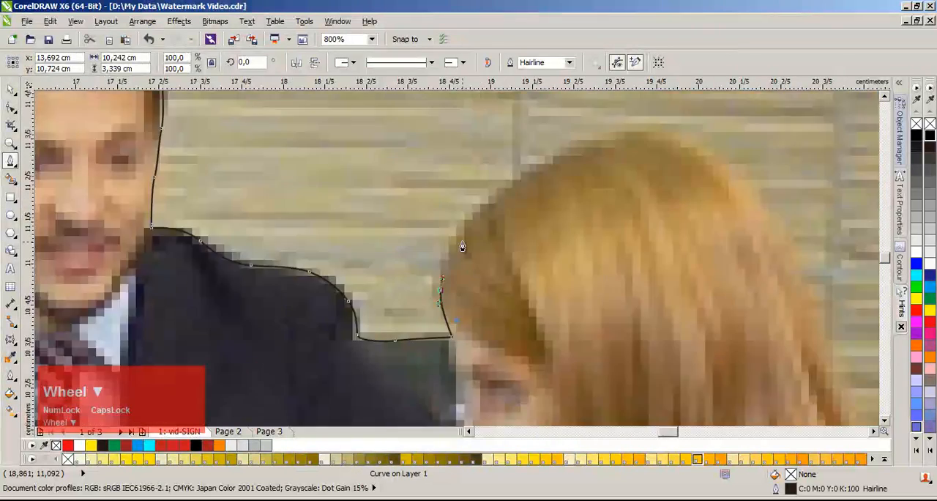
{"action": "scroll", "coordinate": [461, 245], "scroll_direction": "up", "scroll_amount": 3}
{"action": "left_click", "coordinate": [497, 194]}
{"action": "scroll", "coordinate": [483, 220], "scroll_direction": "down", "scroll_amount": 3}
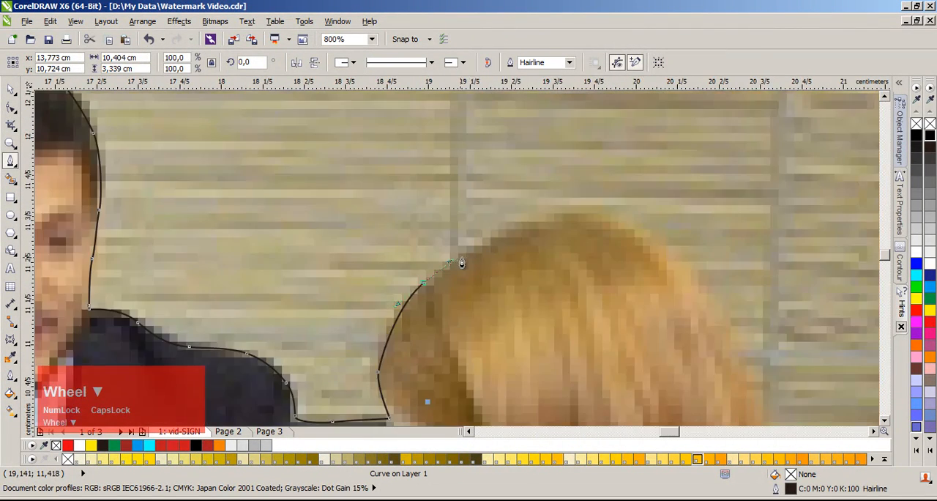
{"action": "scroll", "coordinate": [459, 263], "scroll_direction": "up", "scroll_amount": 3}
{"action": "left_click_drag", "start_coordinate": [527, 215], "coordinate": [576, 185]}
{"action": "left_click_drag", "start_coordinate": [704, 174], "coordinate": [741, 183]}
Step: Curve the path from her crown down the back of her head
{"action": "scroll", "coordinate": [825, 293], "scroll_direction": "down", "scroll_amount": 2}
{"action": "scroll", "coordinate": [457, 264], "scroll_direction": "up", "scroll_amount": 1}
{"action": "scroll", "coordinate": [457, 263], "scroll_direction": "up", "scroll_amount": 1}
{"action": "left_click_drag", "start_coordinate": [524, 290], "coordinate": [594, 364]}
{"action": "scroll", "coordinate": [456, 264], "scroll_direction": "down", "scroll_amount": 2}
{"action": "left_click", "coordinate": [504, 363]}
Step: Continue the path down the outer edge of her long hair towards its ends
{"action": "scroll", "coordinate": [470, 293], "scroll_direction": "down", "scroll_amount": 1}
{"action": "scroll", "coordinate": [473, 297], "scroll_direction": "up", "scroll_amount": 2}
{"action": "left_click", "coordinate": [525, 374]}
{"action": "scroll", "coordinate": [464, 278], "scroll_direction": "down", "scroll_amount": 2}
{"action": "scroll", "coordinate": [462, 267], "scroll_direction": "up", "scroll_amount": 1}
{"action": "left_click_drag", "start_coordinate": [488, 298], "coordinate": [514, 334]}
{"action": "scroll", "coordinate": [456, 268], "scroll_direction": "down", "scroll_amount": 1}
{"action": "scroll", "coordinate": [459, 270], "scroll_direction": "up", "scroll_amount": 1}
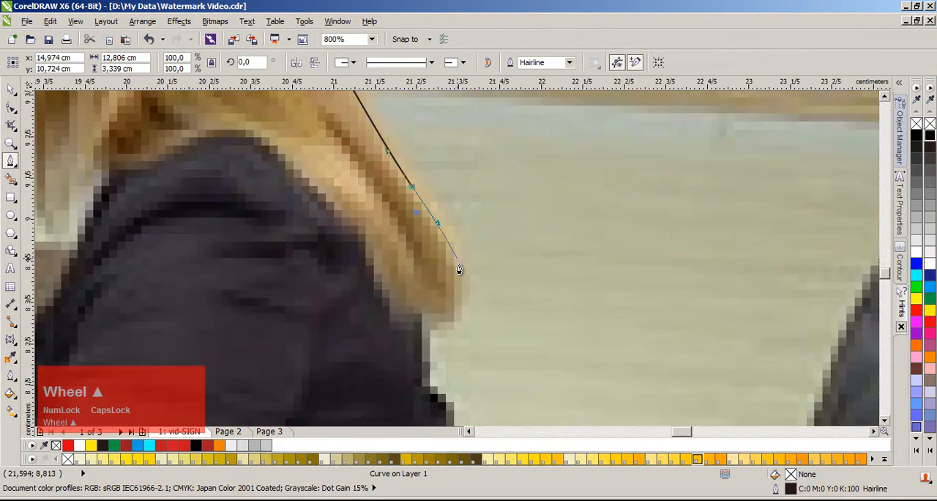
Step: Trace around the jagged ends of the blonde woman's hair with short segments
{"action": "scroll", "coordinate": [459, 269], "scroll_direction": "up", "scroll_amount": 1}
{"action": "left_click_drag", "start_coordinate": [471, 257], "coordinate": [482, 277]}
{"action": "left_click", "coordinate": [461, 263]}
{"action": "left_click", "coordinate": [468, 355]}
{"action": "left_click", "coordinate": [449, 379]}
{"action": "left_click_drag", "start_coordinate": [429, 372], "coordinate": [412, 371]}
{"action": "left_click", "coordinate": [404, 367]}
Step: Step the path from the hair ends onto the back of her dark jacket and follow it down
{"action": "left_click", "coordinate": [418, 404]}
{"action": "left_click", "coordinate": [397, 400]}
{"action": "scroll", "coordinate": [405, 420], "scroll_direction": "up", "scroll_amount": 1}
{"action": "left_click", "coordinate": [452, 277]}
{"action": "left_click", "coordinate": [455, 330]}
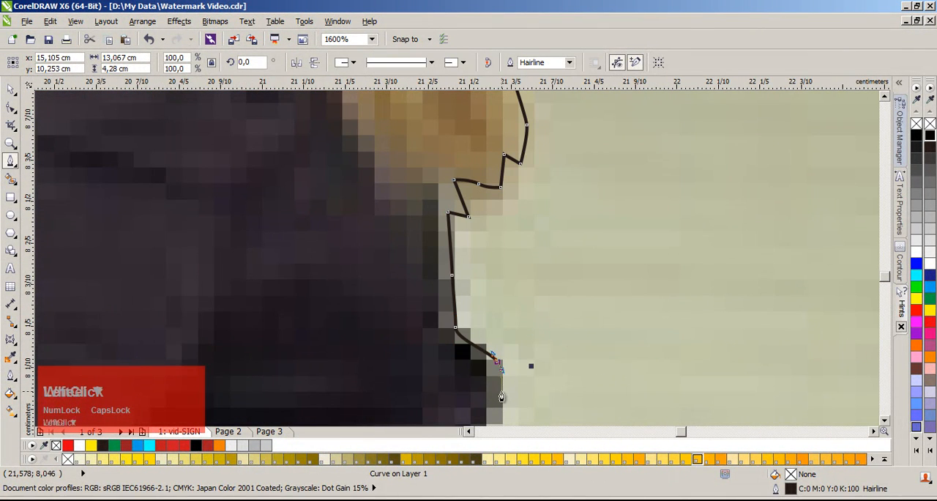
Step: Trace around the protruding fold at the back of her jacket and continue down its edge
{"action": "scroll", "coordinate": [502, 395], "scroll_direction": "down", "scroll_amount": 1}
{"action": "scroll", "coordinate": [457, 262], "scroll_direction": "up", "scroll_amount": 1}
{"action": "left_click", "coordinate": [444, 289]}
{"action": "left_click_drag", "start_coordinate": [423, 324], "coordinate": [419, 344]}
{"action": "scroll", "coordinate": [423, 371], "scroll_direction": "down", "scroll_amount": 1}
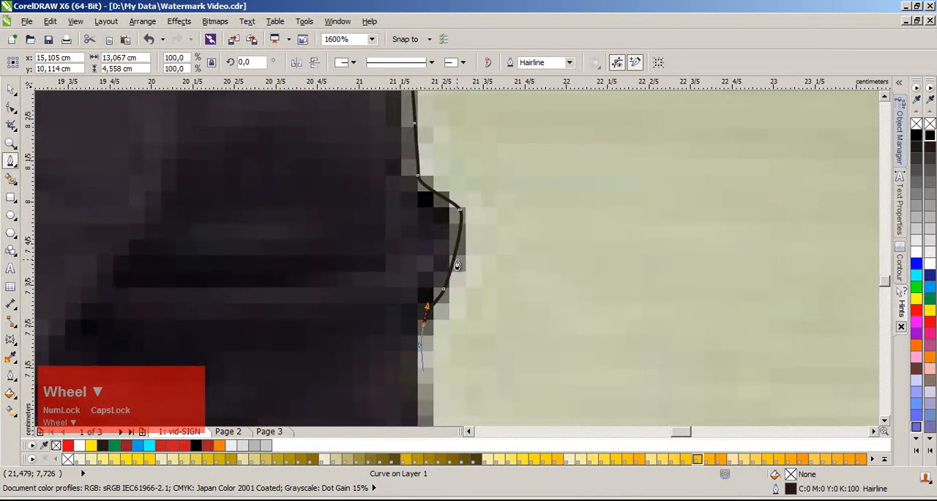
{"action": "scroll", "coordinate": [457, 264], "scroll_direction": "up", "scroll_amount": 1}
{"action": "scroll", "coordinate": [450, 354], "scroll_direction": "down", "scroll_amount": 1}
{"action": "left_click_drag", "start_coordinate": [453, 301], "coordinate": [474, 340]}
Step: Bring the path down to the chair's rear armrest and straight along its upper edge to the chair back
{"action": "scroll", "coordinate": [460, 283], "scroll_direction": "up", "scroll_amount": 1}
{"action": "scroll", "coordinate": [492, 386], "scroll_direction": "down", "scroll_amount": 2}
{"action": "scroll", "coordinate": [457, 265], "scroll_direction": "up", "scroll_amount": 1}
{"action": "scroll", "coordinate": [457, 266], "scroll_direction": "up", "scroll_amount": 1}
{"action": "left_click", "coordinate": [463, 274]}
{"action": "left_click", "coordinate": [750, 274]}
Step: Trace the front edge of the chair back upwards and around its rounded upper corner
{"action": "scroll", "coordinate": [749, 274], "scroll_direction": "down", "scroll_amount": 2}
{"action": "scroll", "coordinate": [459, 253], "scroll_direction": "up", "scroll_amount": 3}
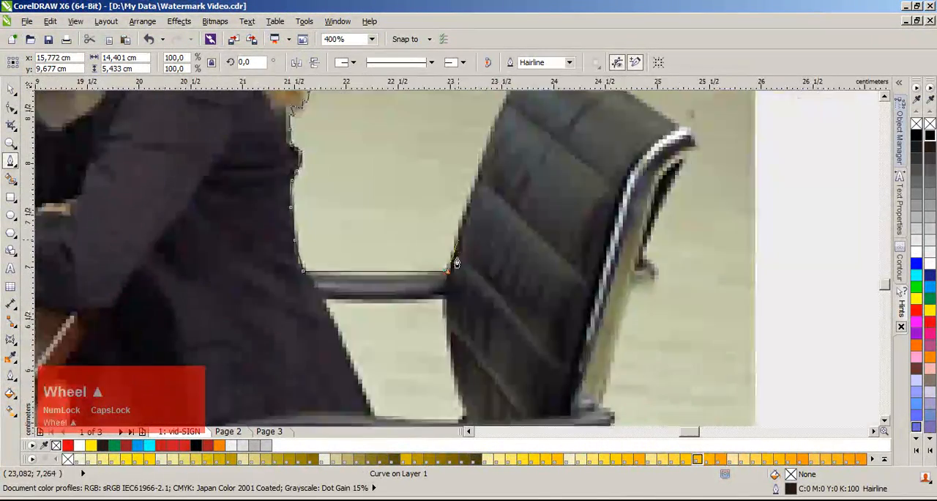
{"action": "left_click_drag", "start_coordinate": [498, 191], "coordinate": [516, 160]}
{"action": "scroll", "coordinate": [529, 141], "scroll_direction": "down", "scroll_amount": 1}
{"action": "scroll", "coordinate": [460, 258], "scroll_direction": "down", "scroll_amount": 1}
{"action": "scroll", "coordinate": [456, 249], "scroll_direction": "up", "scroll_amount": 1}
{"action": "left_click", "coordinate": [454, 247]}
{"action": "scroll", "coordinate": [456, 252], "scroll_direction": "down", "scroll_amount": 2}
{"action": "scroll", "coordinate": [454, 233], "scroll_direction": "up", "scroll_amount": 1}
{"action": "left_click", "coordinate": [454, 234]}
{"action": "left_click_drag", "start_coordinate": [518, 147], "coordinate": [536, 133]}
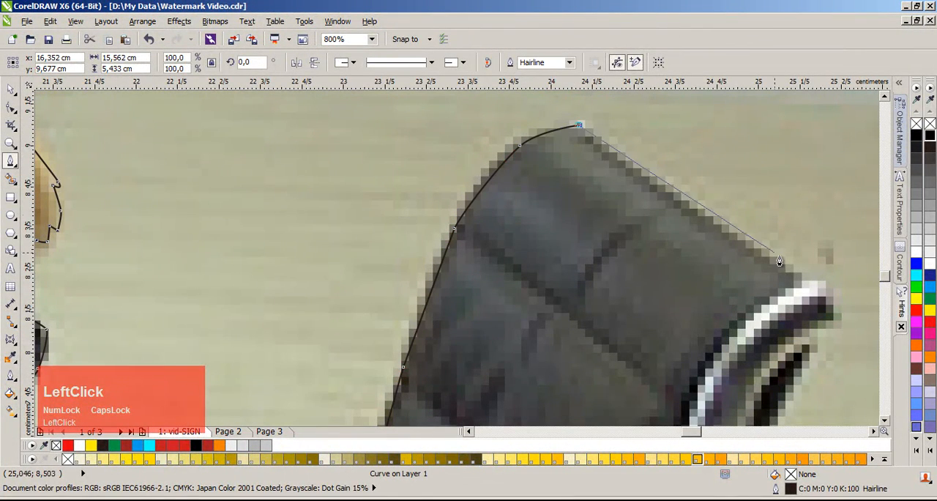
Step: Trace the upper edge of the chair back to the metal frame's tip and down the dark bar behind it
{"action": "left_click_drag", "start_coordinate": [832, 320], "coordinate": [832, 330]}
{"action": "scroll", "coordinate": [812, 351], "scroll_direction": "up", "scroll_amount": 1}
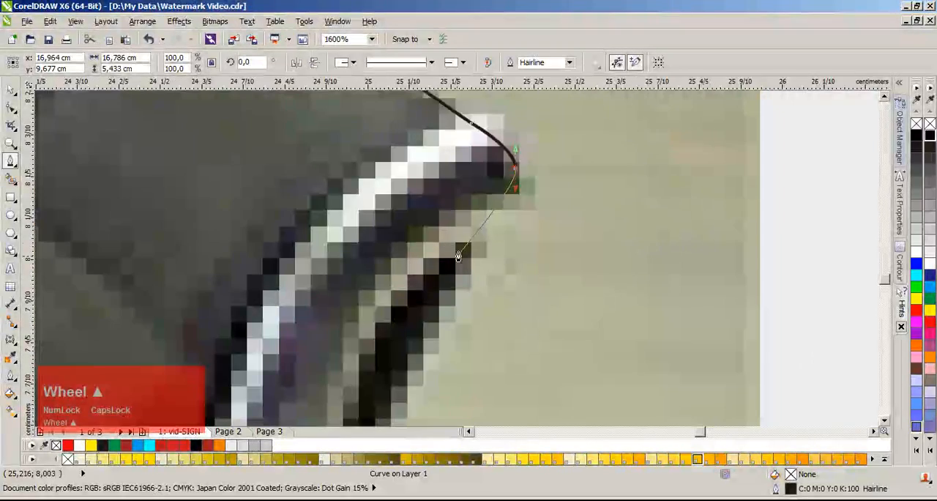
{"action": "left_click", "coordinate": [475, 228]}
{"action": "scroll", "coordinate": [469, 241], "scroll_direction": "down", "scroll_amount": 1}
{"action": "scroll", "coordinate": [463, 272], "scroll_direction": "up", "scroll_amount": 1}
{"action": "left_click", "coordinate": [422, 332]}
{"action": "scroll", "coordinate": [395, 410], "scroll_direction": "down", "scroll_amount": 1}
{"action": "scroll", "coordinate": [456, 267], "scroll_direction": "up", "scroll_amount": 1}
Step: Trace around the small protruding bracket behind the chair back and return to the metal frame
{"action": "left_click", "coordinate": [431, 320]}
{"action": "left_click_drag", "start_coordinate": [488, 369], "coordinate": [492, 389]}
{"action": "scroll", "coordinate": [493, 410], "scroll_direction": "down", "scroll_amount": 1}
{"action": "scroll", "coordinate": [452, 261], "scroll_direction": "up", "scroll_amount": 1}
{"action": "left_click_drag", "start_coordinate": [441, 259], "coordinate": [419, 262]}
{"action": "left_click", "coordinate": [371, 274]}
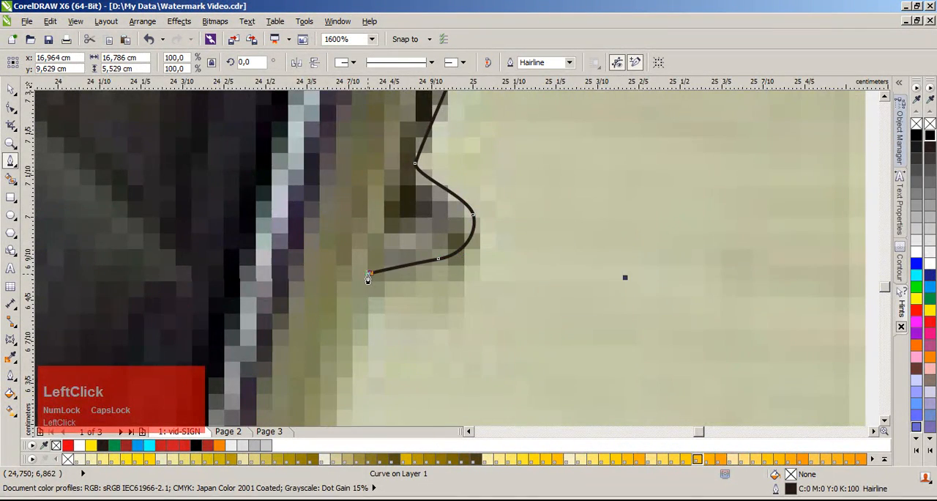
Step: Follow the rear of the chair frame down to the front armrest and trace around the armrest's end
{"action": "scroll", "coordinate": [373, 296], "scroll_direction": "down", "scroll_amount": 1}
{"action": "left_click", "coordinate": [441, 316]}
{"action": "scroll", "coordinate": [439, 330], "scroll_direction": "down", "scroll_amount": 1}
{"action": "scroll", "coordinate": [445, 293], "scroll_direction": "up", "scroll_amount": 1}
{"action": "left_click", "coordinate": [442, 319]}
{"action": "left_click_drag", "start_coordinate": [465, 368], "coordinate": [460, 376]}
{"action": "left_click", "coordinate": [451, 389]}
Step: Trace the chair frame below the armrest, around its lower corner and along the underside of the base
{"action": "scroll", "coordinate": [445, 410], "scroll_direction": "down", "scroll_amount": 2}
{"action": "scroll", "coordinate": [461, 264], "scroll_direction": "up", "scroll_amount": 1}
{"action": "left_click_drag", "start_coordinate": [475, 331], "coordinate": [475, 339]}
{"action": "scroll", "coordinate": [474, 360], "scroll_direction": "down", "scroll_amount": 1}
{"action": "scroll", "coordinate": [455, 266], "scroll_direction": "up", "scroll_amount": 1}
{"action": "left_click_drag", "start_coordinate": [453, 277], "coordinate": [357, 319]}
{"action": "left_click_drag", "start_coordinate": [294, 316], "coordinate": [172, 315]}
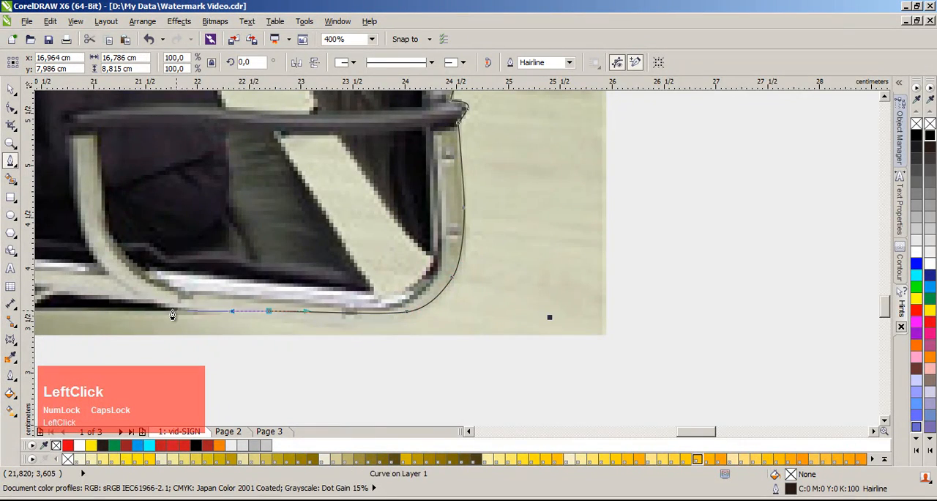
{"action": "scroll", "coordinate": [118, 309], "scroll_direction": "down", "scroll_amount": 1}
{"action": "scroll", "coordinate": [441, 259], "scroll_direction": "up", "scroll_amount": 1}
{"action": "scroll", "coordinate": [433, 263], "scroll_direction": "down", "scroll_amount": 2}
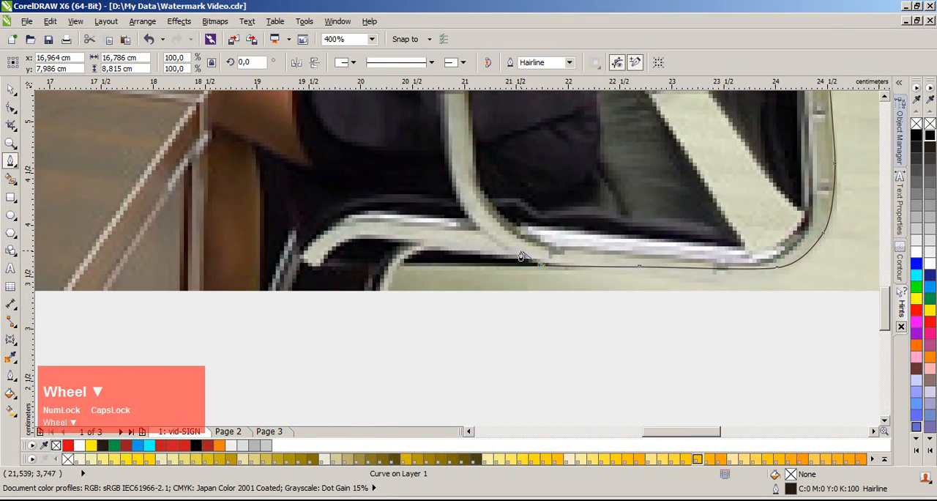
Step: Connect the path straight across the table to the back of the woman in grey and follow her jacket up
{"action": "scroll", "coordinate": [477, 222], "scroll_direction": "up", "scroll_amount": 1}
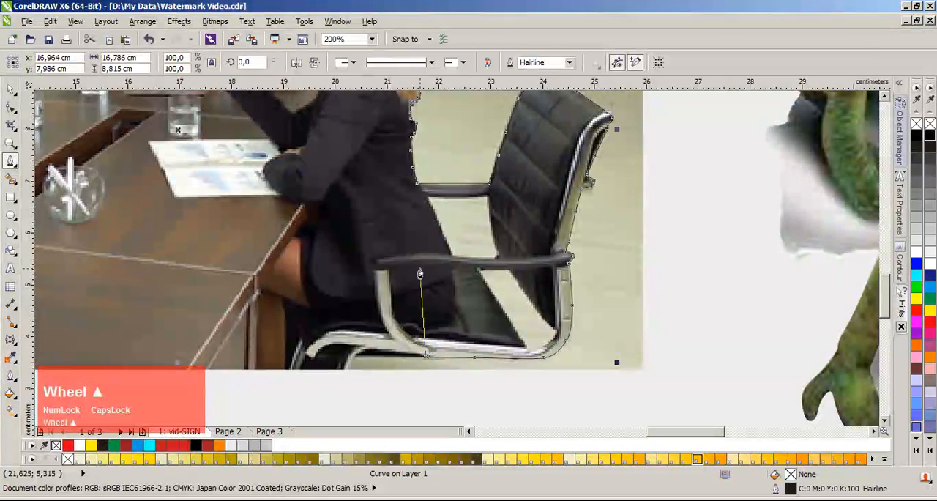
{"action": "scroll", "coordinate": [303, 267], "scroll_direction": "down", "scroll_amount": 1}
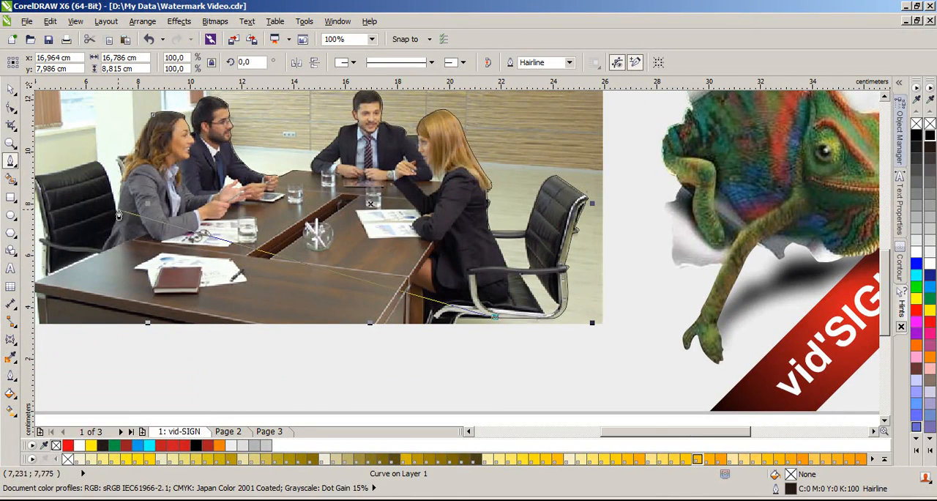
{"action": "scroll", "coordinate": [123, 212], "scroll_direction": "up", "scroll_amount": 1}
{"action": "scroll", "coordinate": [457, 267], "scroll_direction": "up", "scroll_amount": 1}
{"action": "left_click", "coordinate": [434, 260]}
{"action": "scroll", "coordinate": [446, 260], "scroll_direction": "up", "scroll_amount": 1}
{"action": "left_click", "coordinate": [462, 247]}
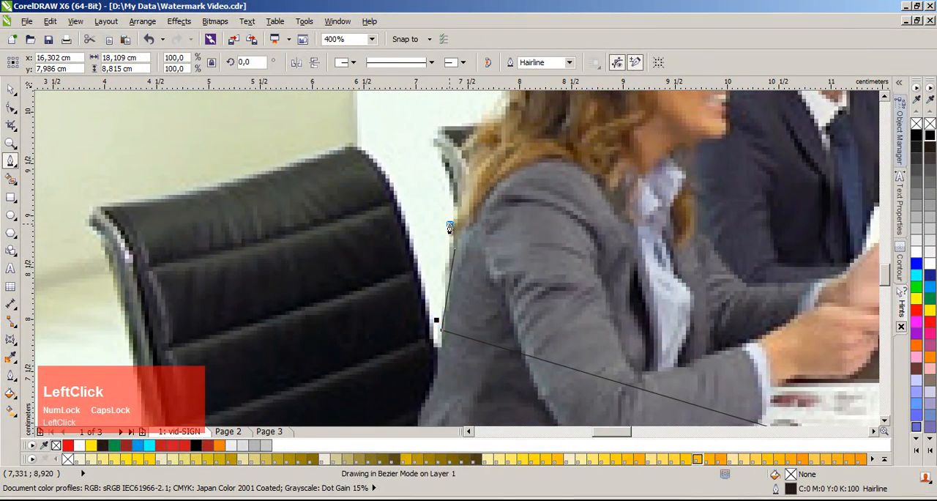
Step: Trace around the piece of chair visible behind the woman in grey up to her hair
{"action": "scroll", "coordinate": [450, 181], "scroll_direction": "up", "scroll_amount": 1}
{"action": "left_click", "coordinate": [461, 276]}
{"action": "left_click", "coordinate": [421, 178]}
{"action": "left_click", "coordinate": [457, 157]}
{"action": "scroll", "coordinate": [517, 160], "scroll_direction": "down", "scroll_amount": 1}
{"action": "scroll", "coordinate": [471, 232], "scroll_direction": "up", "scroll_amount": 1}
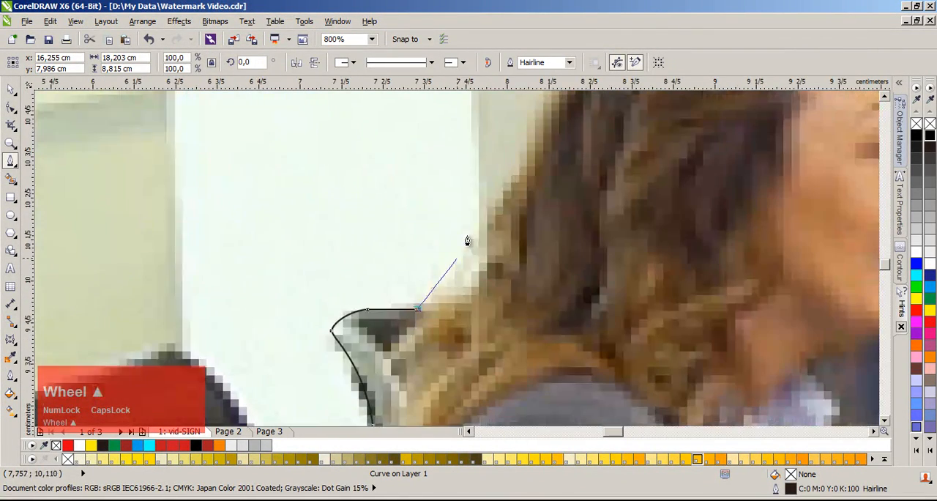
{"action": "left_click_drag", "start_coordinate": [474, 272], "coordinate": [515, 203]}
{"action": "scroll", "coordinate": [526, 181], "scroll_direction": "down", "scroll_amount": 1}
{"action": "scroll", "coordinate": [478, 221], "scroll_direction": "up", "scroll_amount": 1}
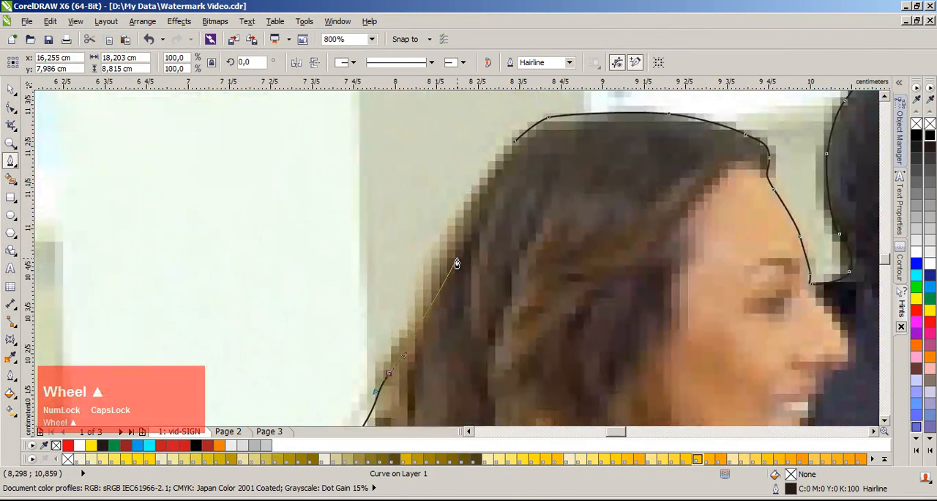
{"action": "left_click", "coordinate": [413, 325]}
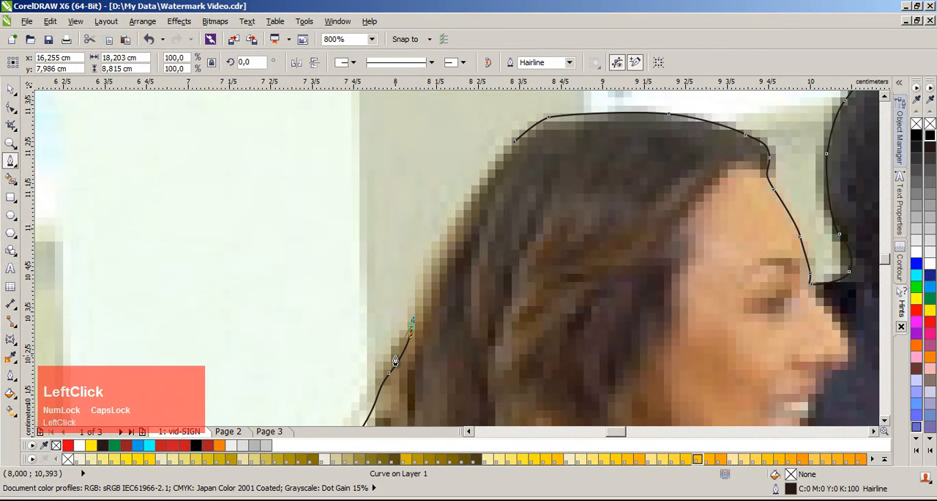
{"action": "key", "text": "ctrl+z"}
Step: Trace up the back of her hair, close the outline at its starting node on her crown, and deselect it
{"action": "left_click", "coordinate": [379, 401]}
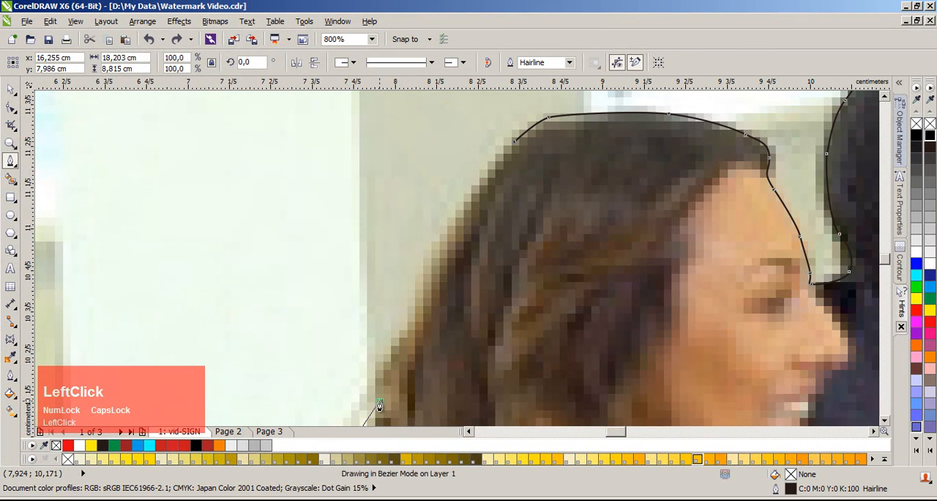
{"action": "left_click_drag", "start_coordinate": [381, 366], "coordinate": [389, 357]}
{"action": "left_click_drag", "start_coordinate": [407, 339], "coordinate": [415, 329]}
{"action": "left_click_drag", "start_coordinate": [422, 287], "coordinate": [422, 269]}
{"action": "left_click_drag", "start_coordinate": [472, 191], "coordinate": [494, 169]}
{"action": "scroll", "coordinate": [517, 152], "scroll_direction": "down", "scroll_amount": 5}
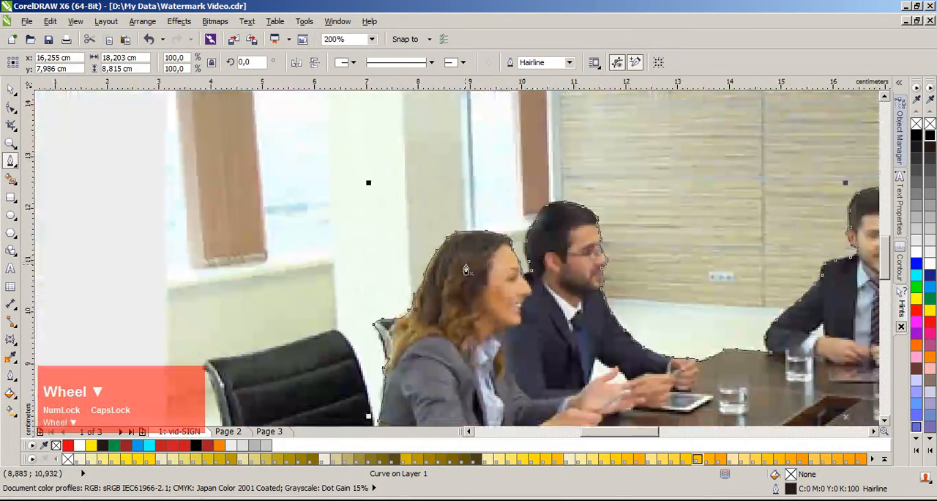
{"action": "key", "text": "space"}
{"action": "scroll", "coordinate": [457, 268], "scroll_direction": "up", "scroll_amount": 2}
{"action": "left_click", "coordinate": [593, 244]}
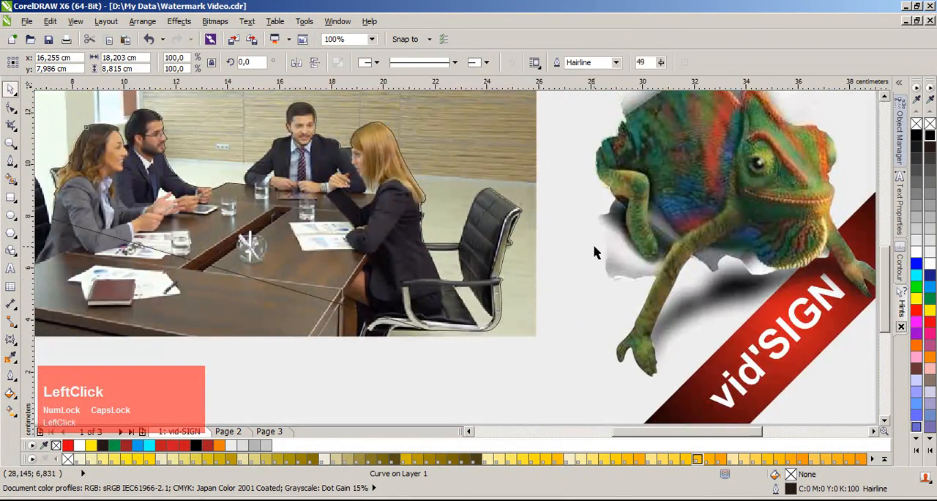
Step: Trace the floor gap between the blonde woman's jacket, the chair back and both armrests as a closed shape, about 1.37 by 1.16 cm
{"action": "scroll", "coordinate": [461, 253], "scroll_direction": "up", "scroll_amount": 1}
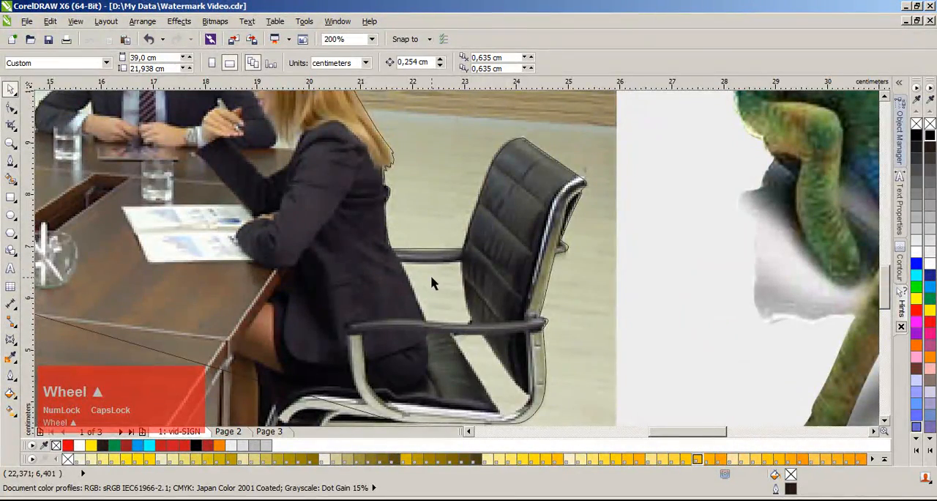
{"action": "scroll", "coordinate": [430, 274], "scroll_direction": "up", "scroll_amount": 1}
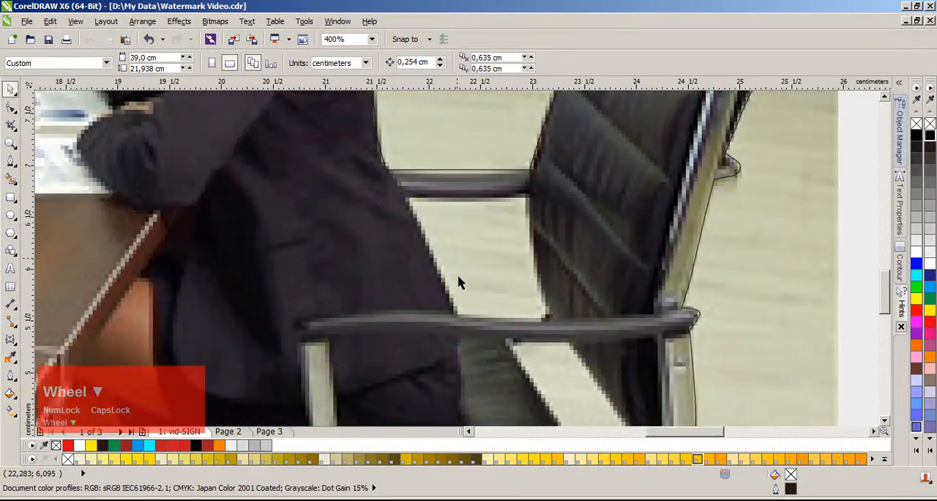
{"action": "scroll", "coordinate": [460, 283], "scroll_direction": "down", "scroll_amount": 1}
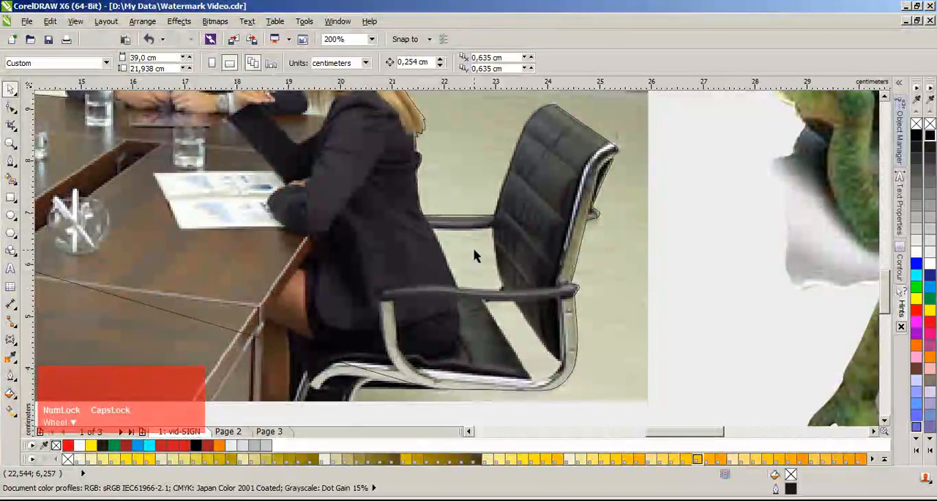
{"action": "scroll", "coordinate": [463, 249], "scroll_direction": "up", "scroll_amount": 1}
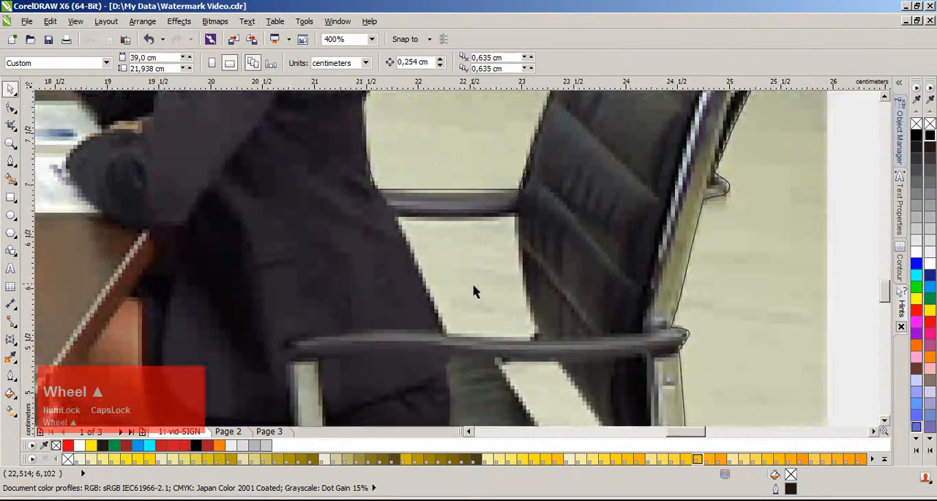
{"action": "left_click", "coordinate": [10, 160]}
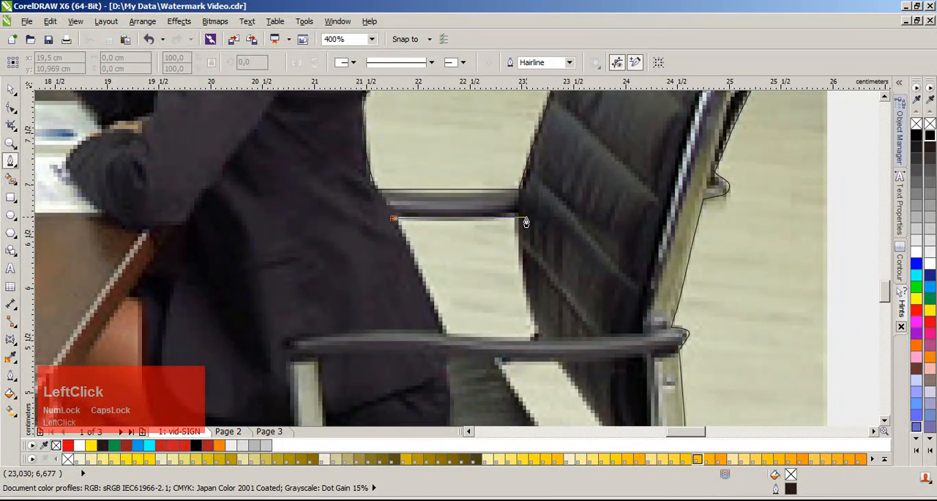
{"action": "left_click_drag", "start_coordinate": [524, 288], "coordinate": [522, 344]}
{"action": "left_click", "coordinate": [444, 335]}
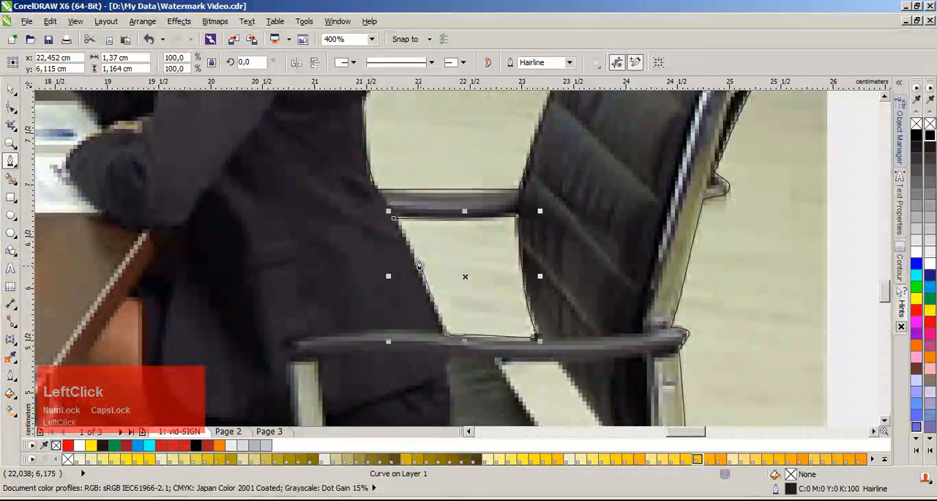
{"action": "left_click", "coordinate": [393, 221]}
{"action": "key", "text": "space"}
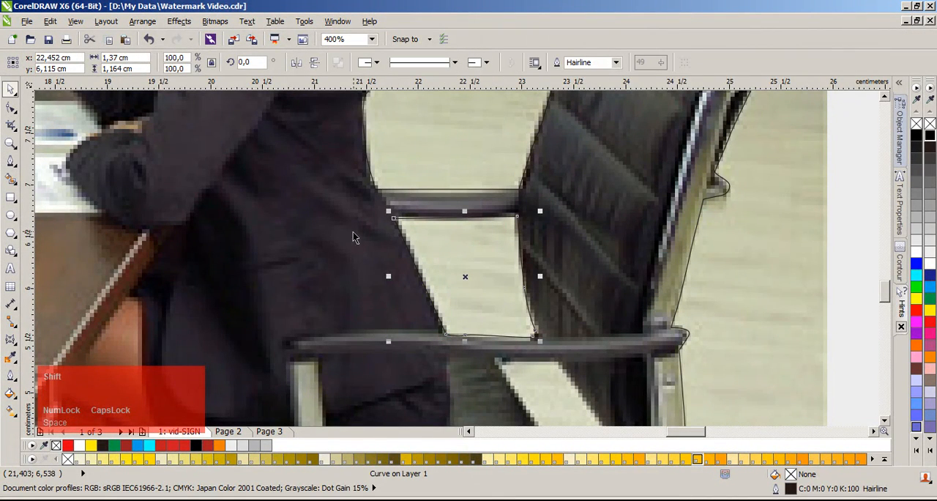
Step: Select the large outline together with the gap shape and move both down off the photo
{"action": "left_click", "coordinate": [348, 229], "text": "shift"}
{"action": "scroll", "coordinate": [468, 258], "scroll_direction": "down", "scroll_amount": 5}
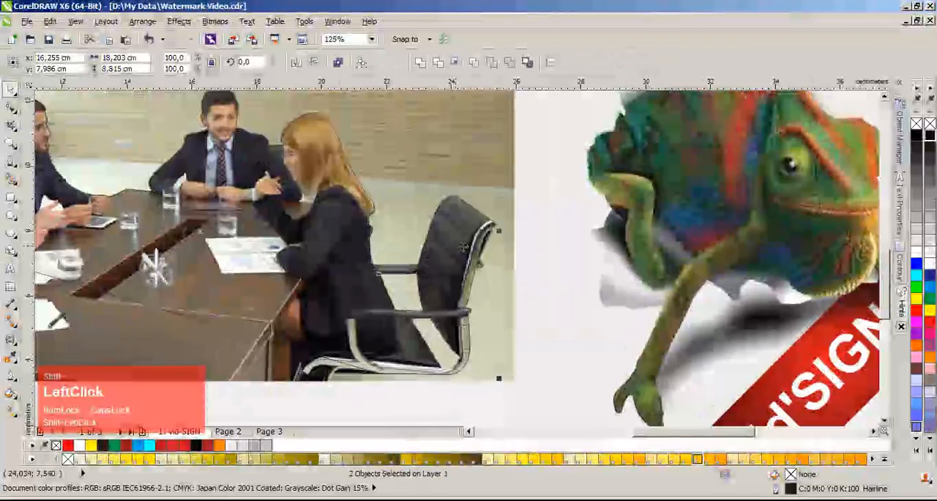
{"action": "scroll", "coordinate": [505, 264], "scroll_direction": "down", "scroll_amount": 2}
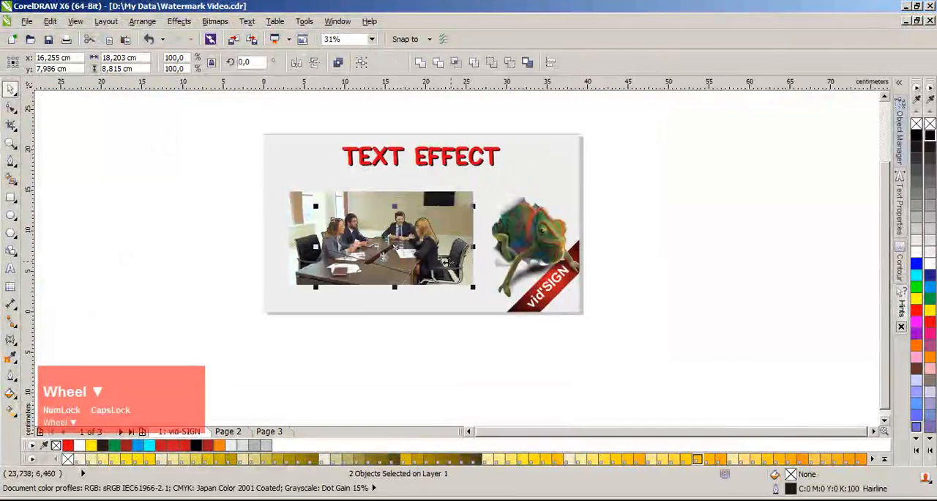
{"action": "scroll", "coordinate": [522, 272], "scroll_direction": "up", "scroll_amount": 1}
{"action": "left_click_drag", "start_coordinate": [492, 246], "coordinate": [513, 337]}
{"action": "left_click", "coordinate": [410, 368]}
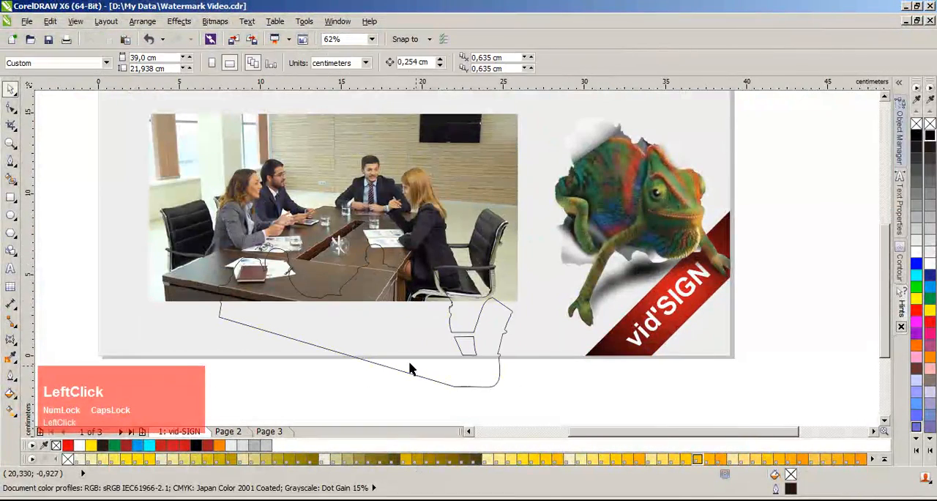
Step: Select the moved outline and the gap shape in turn, and undo the move off the photo
{"action": "left_click", "coordinate": [471, 377]}
{"action": "scroll", "coordinate": [391, 325], "scroll_direction": "up", "scroll_amount": 1}
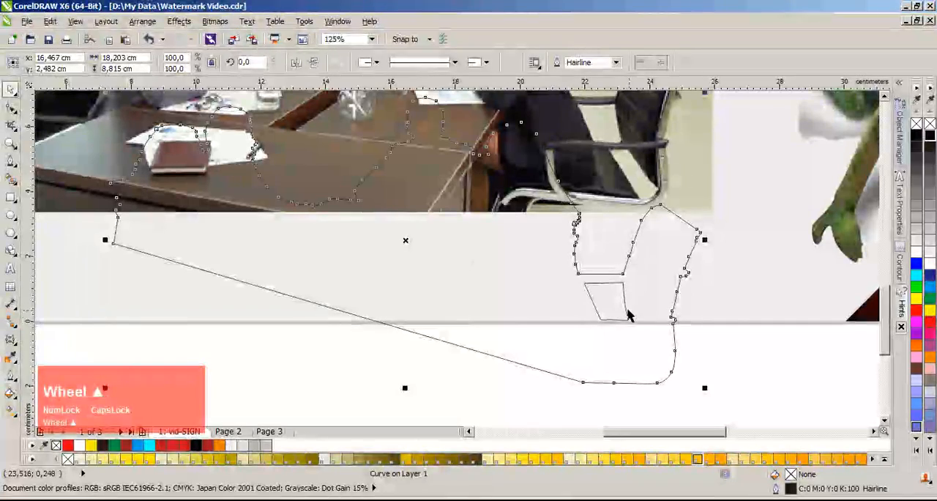
{"action": "left_click", "coordinate": [628, 307]}
{"action": "left_click", "coordinate": [636, 330]}
{"action": "left_click", "coordinate": [615, 313]}
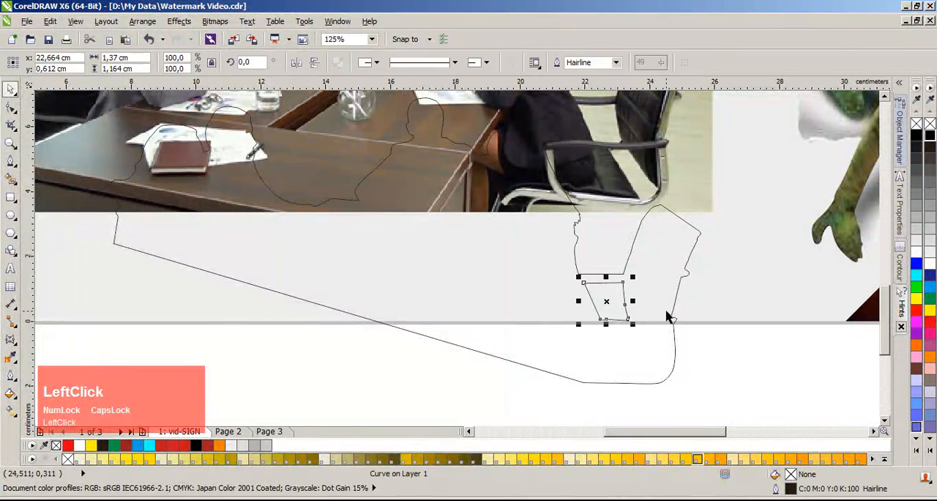
{"action": "key", "text": "ctrl+z"}
{"action": "left_click", "coordinate": [665, 312]}
{"action": "scroll", "coordinate": [456, 259], "scroll_direction": "up", "scroll_amount": 1}
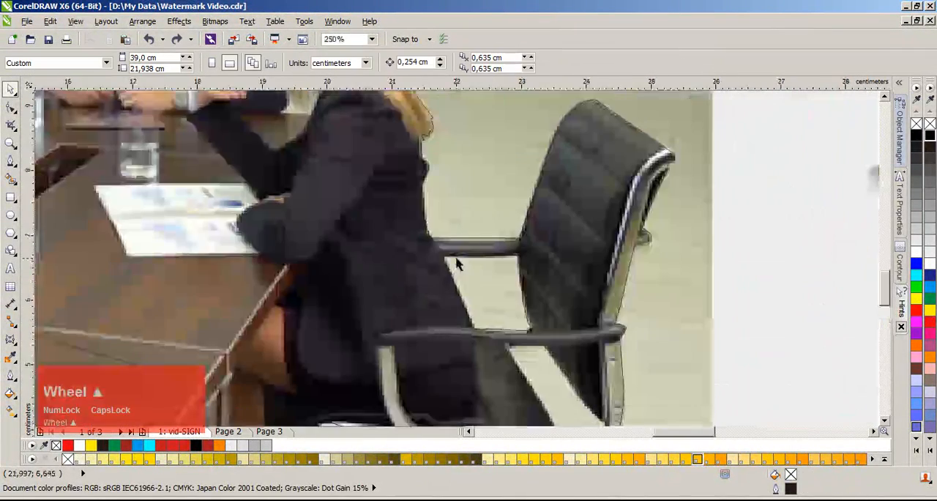
Step: Cut the floor gap shape beside the blonde woman's chair out of the large outline with Back Minus Front, and deselect it
{"action": "left_click", "coordinate": [474, 269]}
{"action": "left_click", "coordinate": [556, 281], "text": "shift"}
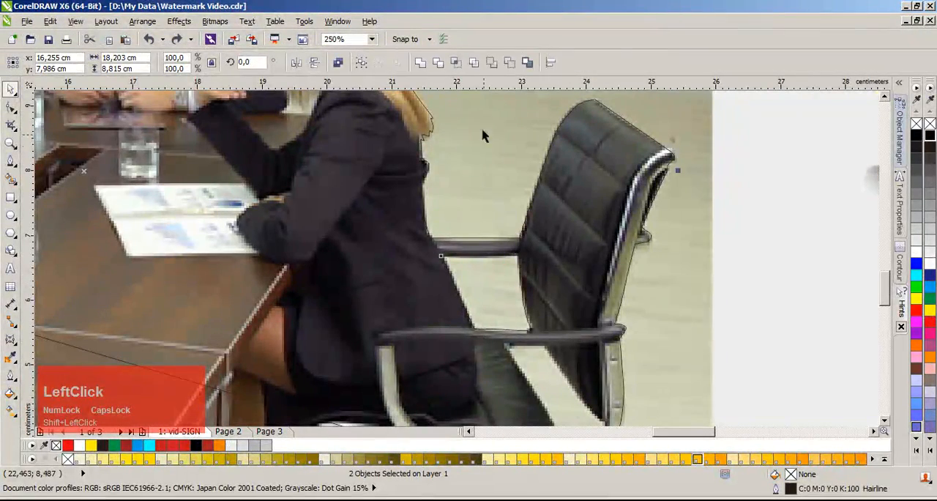
{"action": "left_click", "coordinate": [511, 63]}
{"action": "left_click", "coordinate": [742, 266]}
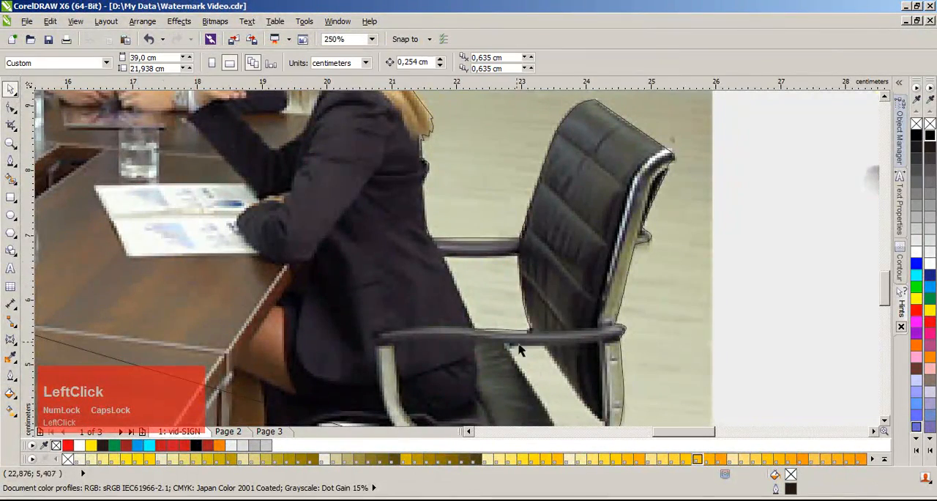
Step: Trace the light gap between the bearded man's jacket and the raised hand, about 0.44 by 0.48 cm, and subtract it from the large outline
{"action": "scroll", "coordinate": [461, 210], "scroll_direction": "down", "scroll_amount": 2}
{"action": "scroll", "coordinate": [428, 248], "scroll_direction": "up", "scroll_amount": 1}
{"action": "left_click", "coordinate": [428, 247]}
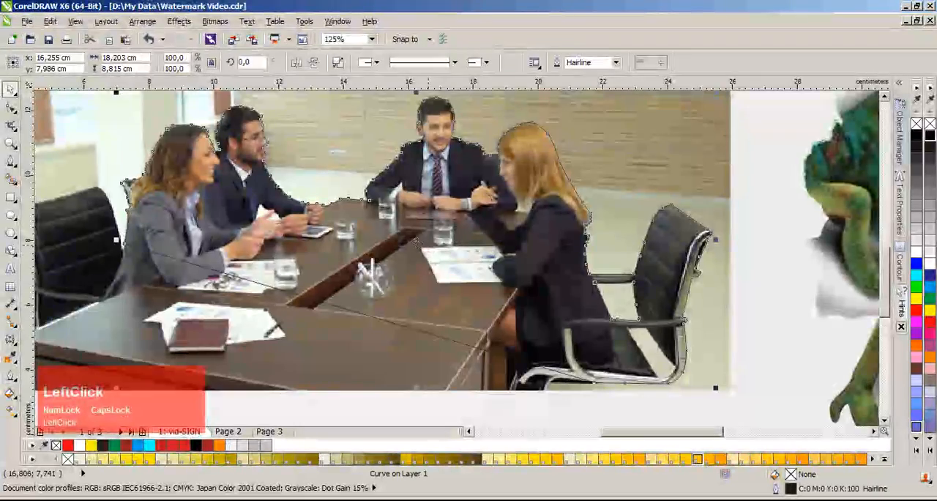
{"action": "scroll", "coordinate": [440, 252], "scroll_direction": "down", "scroll_amount": 1}
{"action": "scroll", "coordinate": [456, 258], "scroll_direction": "up", "scroll_amount": 4}
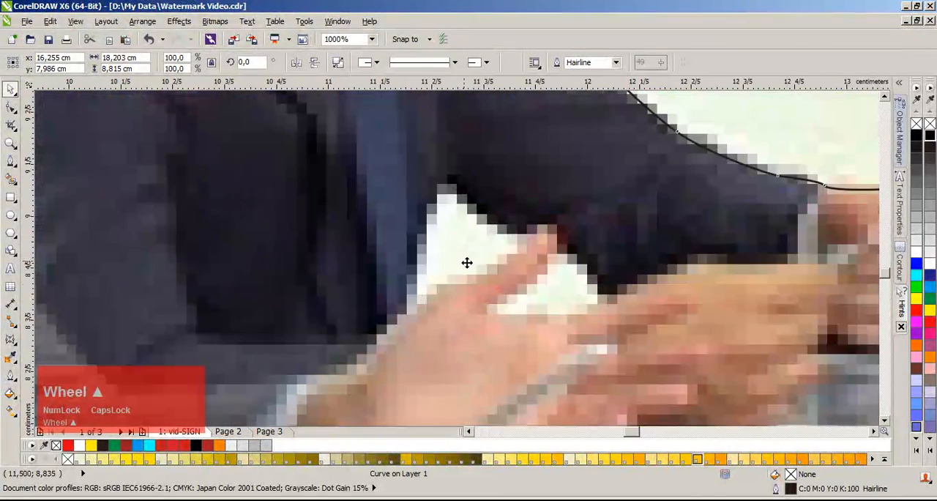
{"action": "left_click", "coordinate": [8, 161]}
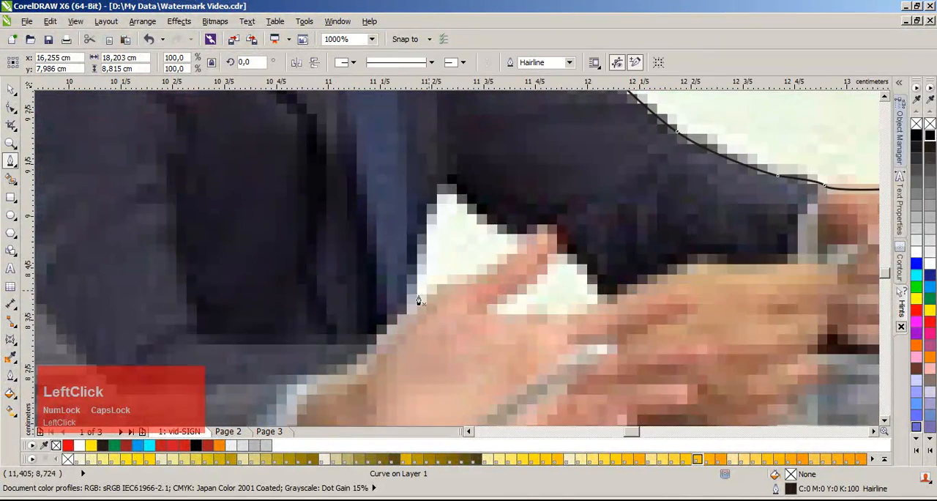
{"action": "left_click", "coordinate": [411, 311]}
{"action": "left_click_drag", "start_coordinate": [421, 238], "coordinate": [421, 220]}
{"action": "left_click", "coordinate": [441, 187]}
{"action": "left_click_drag", "start_coordinate": [490, 219], "coordinate": [513, 233]}
{"action": "left_click", "coordinate": [520, 234]}
{"action": "left_click", "coordinate": [412, 314]}
{"action": "key", "text": "space"}
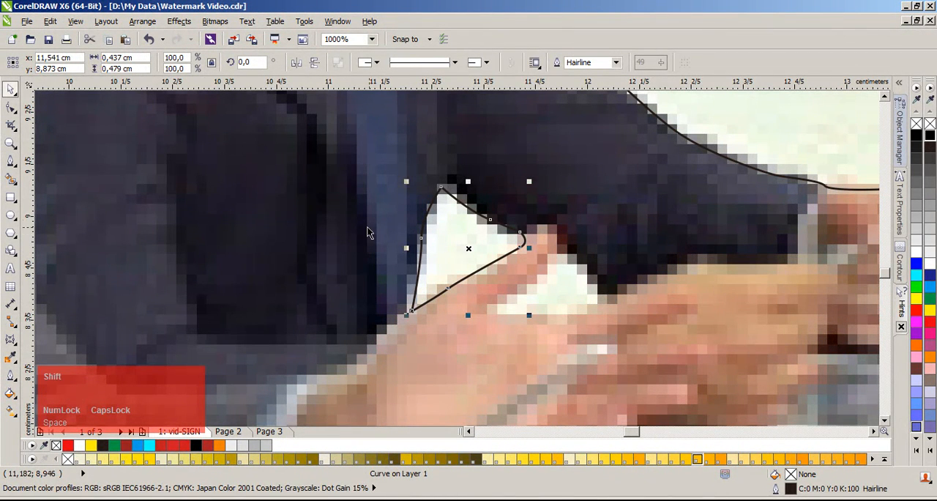
{"action": "left_click", "coordinate": [422, 156], "text": "shift"}
{"action": "left_click", "coordinate": [509, 64]}
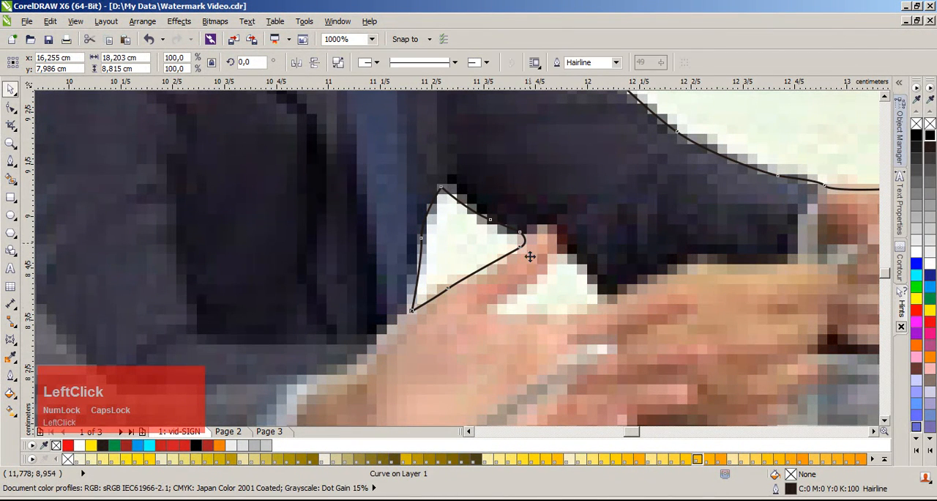
Step: Trace the smaller gap between the thumb and the dark sleeve, about 0.42 by 0.26 cm, and subtract it from the large outline
{"action": "key", "text": "space"}
{"action": "left_click", "coordinate": [496, 311]}
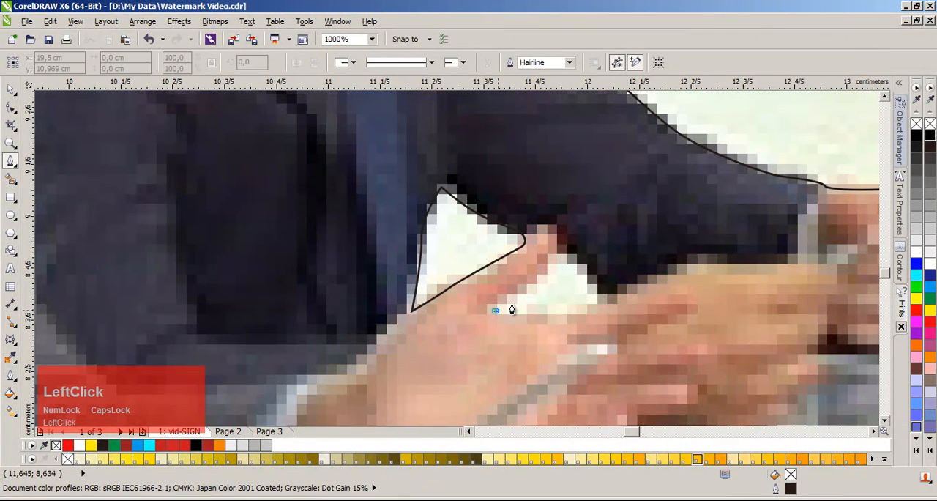
{"action": "left_click_drag", "start_coordinate": [553, 258], "coordinate": [557, 252]}
{"action": "left_click_drag", "start_coordinate": [563, 243], "coordinate": [569, 244]}
{"action": "left_click_drag", "start_coordinate": [599, 287], "coordinate": [604, 295]}
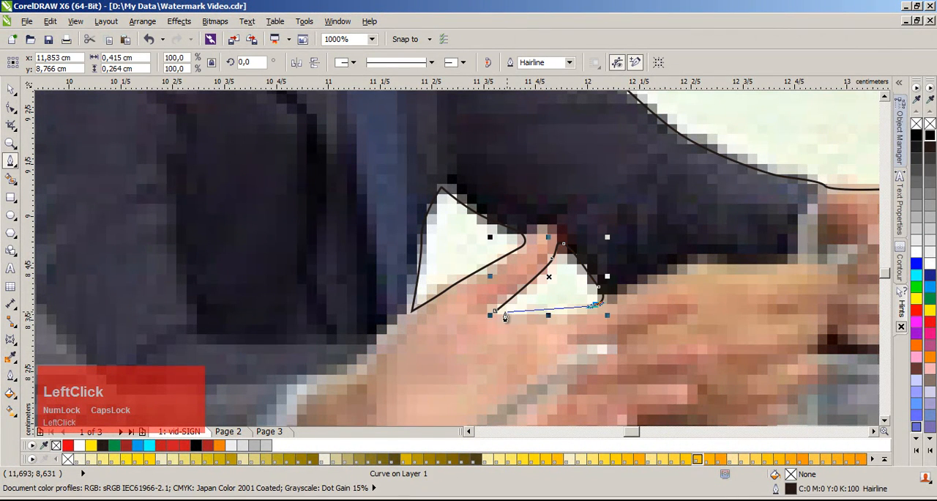
{"action": "key", "text": "space"}
{"action": "left_click", "coordinate": [481, 324], "text": "shift"}
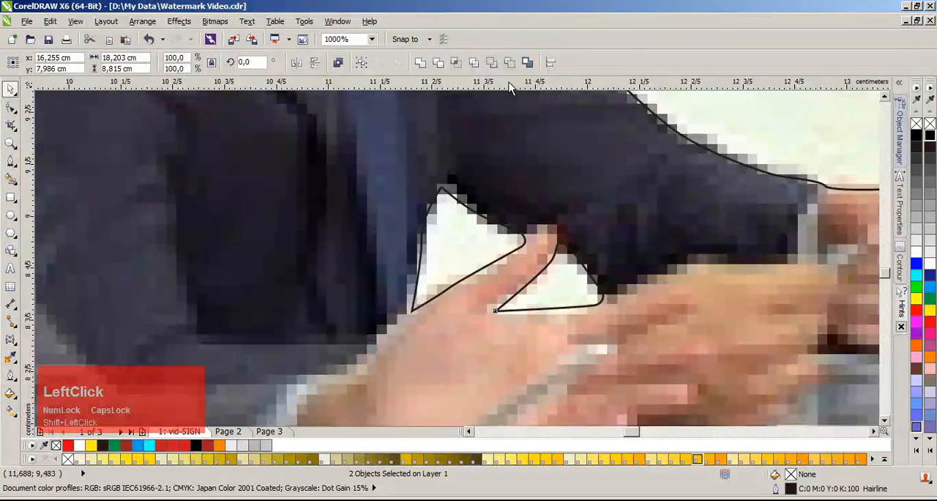
{"action": "left_click", "coordinate": [510, 63]}
{"action": "scroll", "coordinate": [446, 263], "scroll_direction": "down", "scroll_amount": 3}
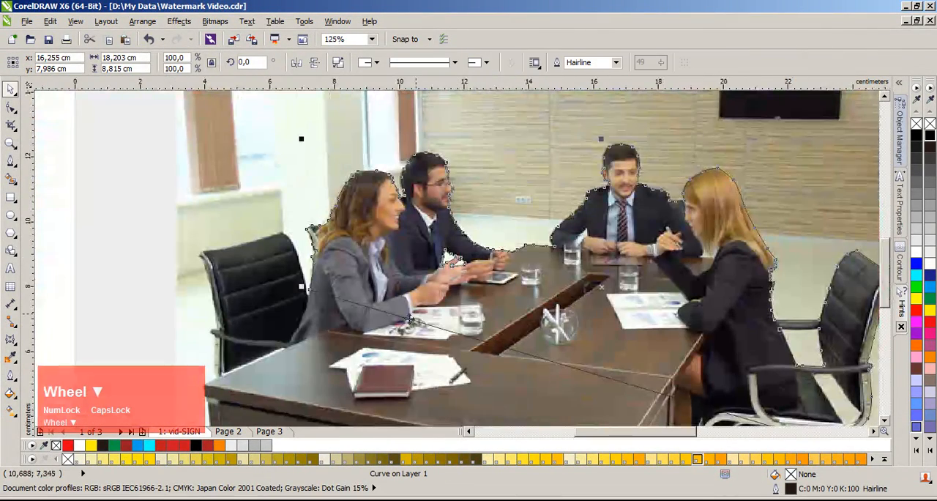
{"action": "left_click", "coordinate": [115, 212]}
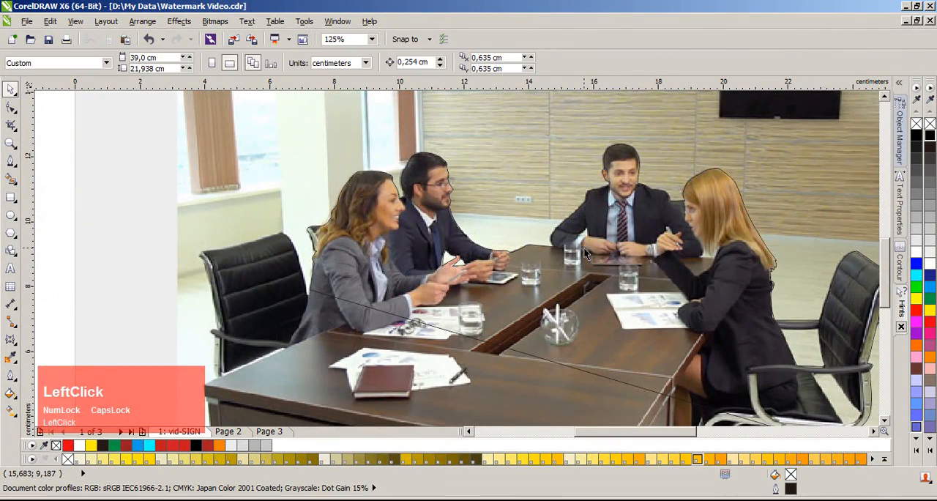
Step: Trace the small triangular gap between the middle man's sleeve and jacket as a closed shape, and subtract it from the large outline
{"action": "scroll", "coordinate": [584, 247], "scroll_direction": "up", "scroll_amount": 2}
{"action": "scroll", "coordinate": [459, 262], "scroll_direction": "up", "scroll_amount": 3}
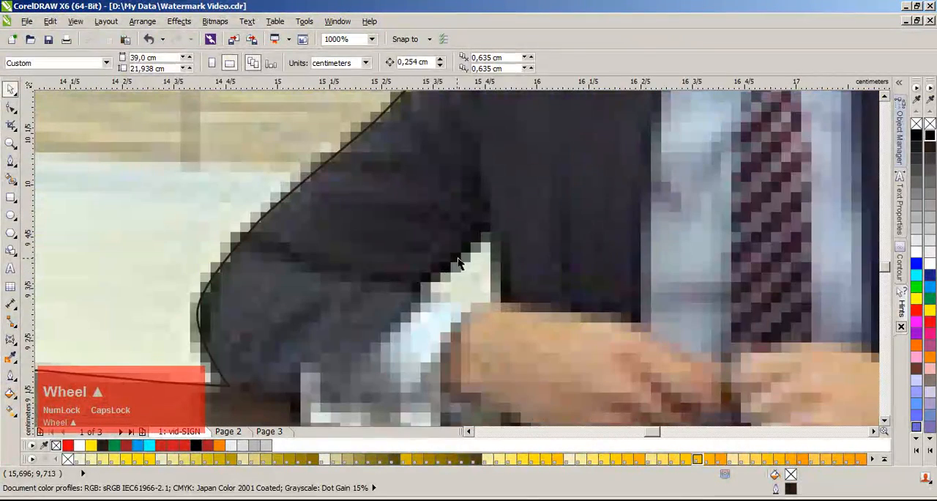
{"action": "key", "text": "space"}
{"action": "left_click", "coordinate": [426, 289]}
{"action": "left_click", "coordinate": [493, 224]}
{"action": "left_click", "coordinate": [493, 299]}
{"action": "left_click", "coordinate": [425, 292]}
{"action": "key", "text": "space"}
{"action": "left_click", "coordinate": [432, 210], "text": "shift"}
{"action": "left_click", "coordinate": [507, 63]}
Step: Trace the jagged lower tips of the blonde woman's hair and continue down her shoulder to the table edge
{"action": "scroll", "coordinate": [532, 172], "scroll_direction": "down", "scroll_amount": 5}
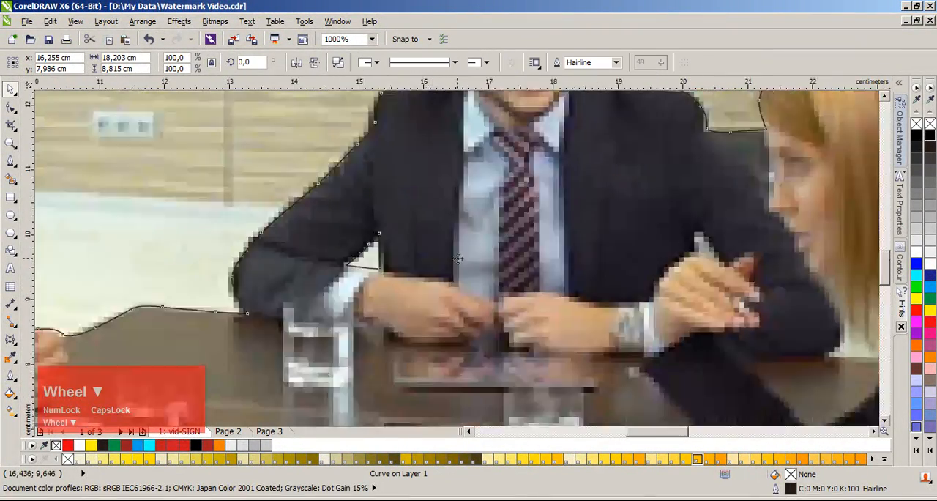
{"action": "scroll", "coordinate": [658, 293], "scroll_direction": "up", "scroll_amount": 5}
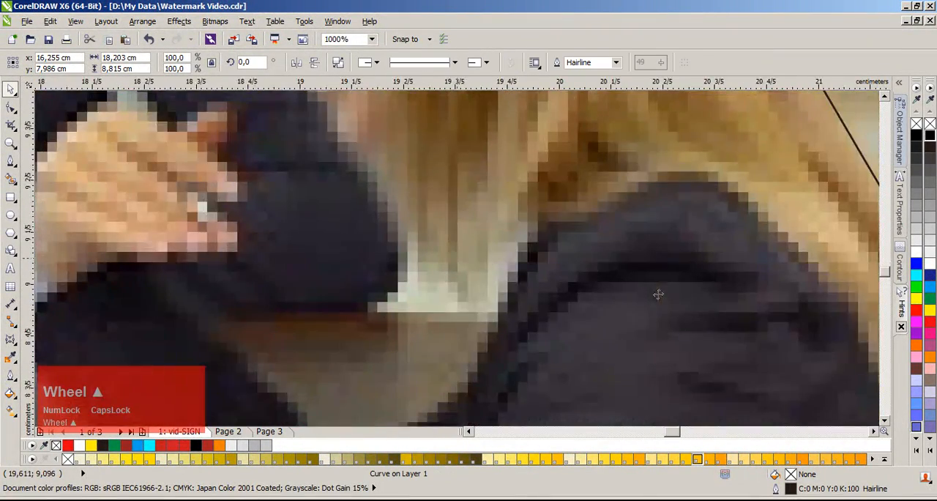
{"action": "key", "text": "space"}
{"action": "left_click", "coordinate": [412, 216]}
{"action": "left_click_drag", "start_coordinate": [427, 261], "coordinate": [443, 240]}
{"action": "left_click_drag", "start_coordinate": [459, 286], "coordinate": [467, 269]}
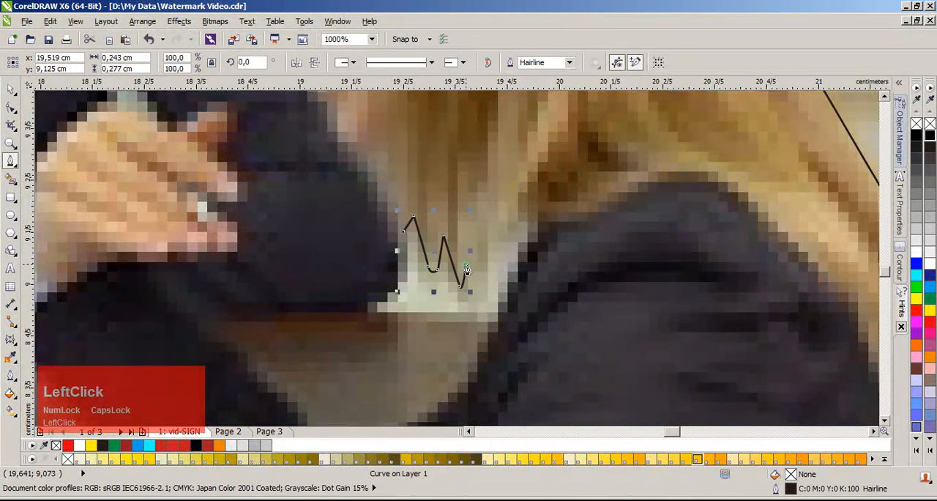
{"action": "left_click_drag", "start_coordinate": [476, 303], "coordinate": [482, 258]}
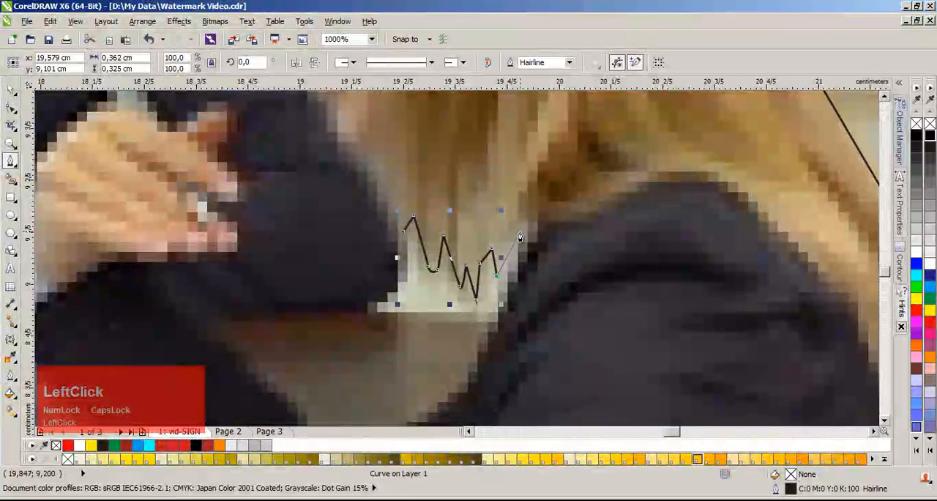
{"action": "left_click_drag", "start_coordinate": [520, 231], "coordinate": [514, 284]}
{"action": "left_click", "coordinate": [497, 317]}
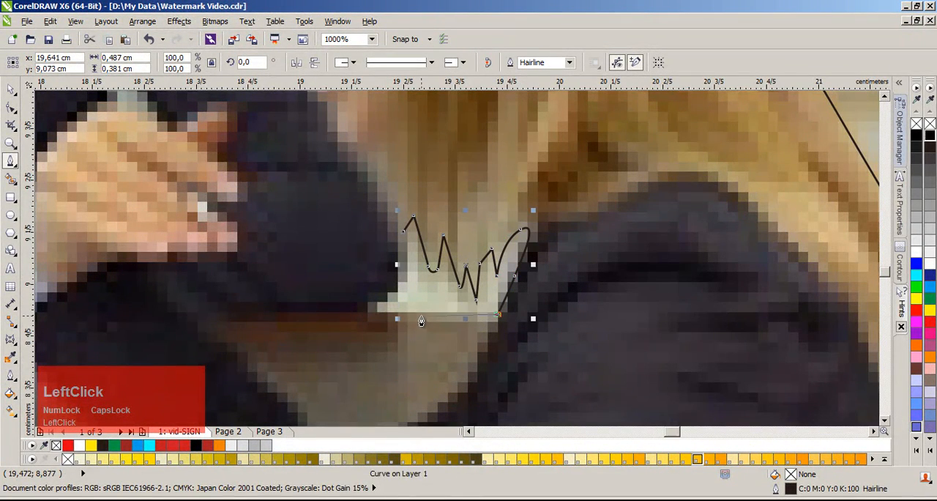
Step: Close the gap shape along the table edge and the man's sleeve, and subtract it from the large outline
{"action": "left_click_drag", "start_coordinate": [371, 319], "coordinate": [404, 287]}
{"action": "left_click", "coordinate": [402, 233]}
{"action": "key", "text": "space"}
{"action": "left_click", "coordinate": [376, 252], "text": "shift"}
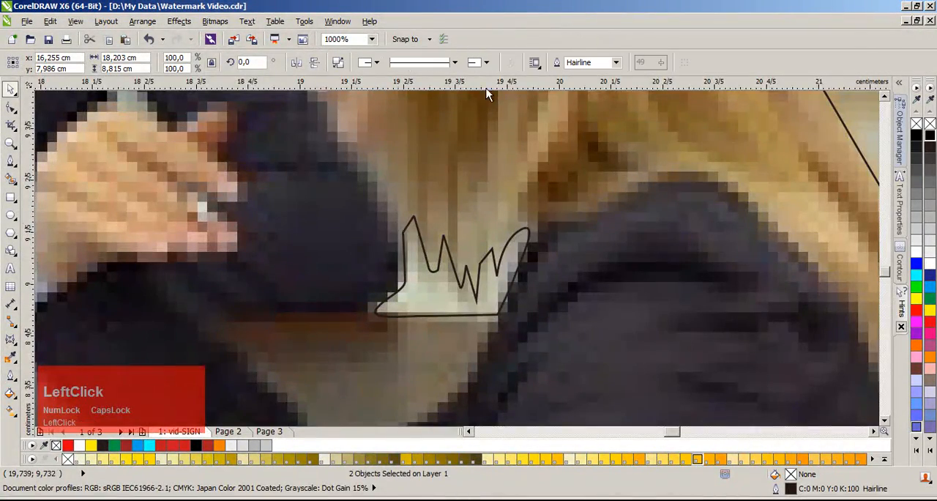
{"action": "scroll", "coordinate": [457, 266], "scroll_direction": "down", "scroll_amount": 5}
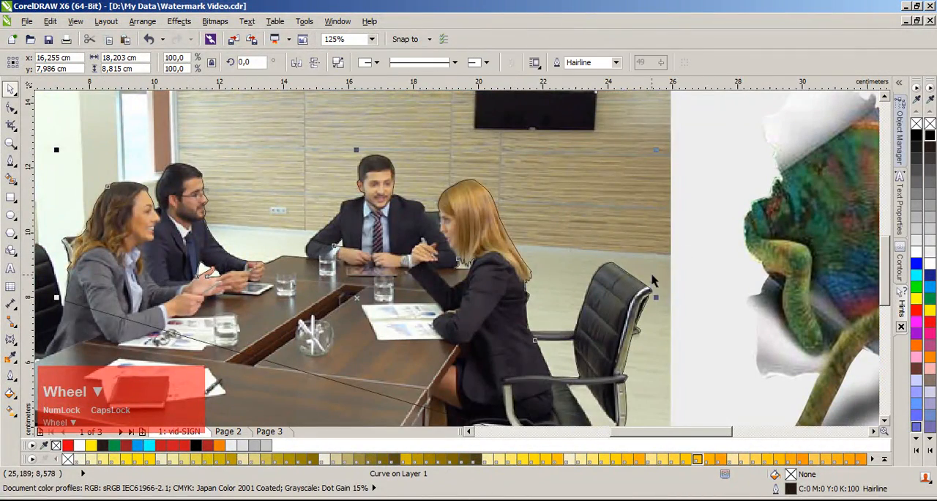
{"action": "left_click", "coordinate": [633, 278]}
Step: Move the large outline off the photo and shift the photo to check the cut-outs, and undo both moves
{"action": "scroll", "coordinate": [457, 298], "scroll_direction": "down", "scroll_amount": 3}
{"action": "scroll", "coordinate": [457, 257], "scroll_direction": "up", "scroll_amount": 3}
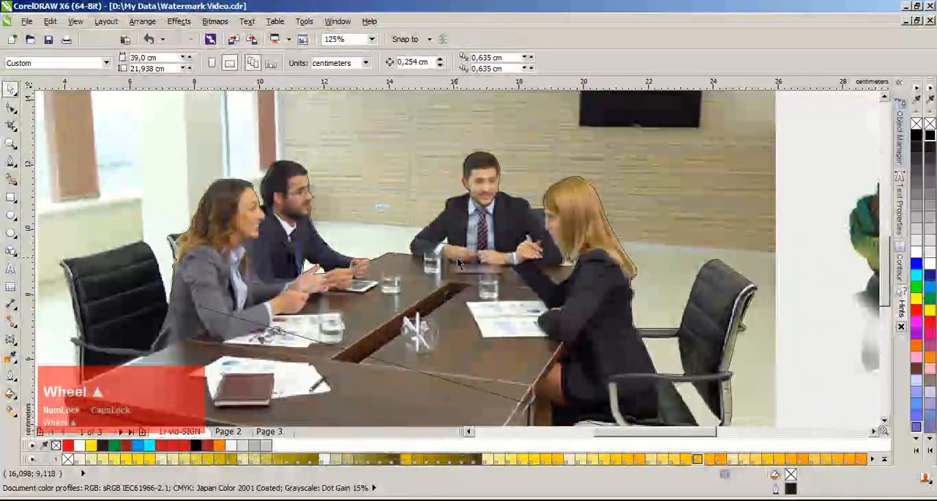
{"action": "left_click", "coordinate": [432, 319]}
{"action": "scroll", "coordinate": [432, 320], "scroll_direction": "down", "scroll_amount": 2}
{"action": "left_click_drag", "start_coordinate": [457, 258], "coordinate": [404, 407]}
{"action": "left_click", "coordinate": [481, 399]}
{"action": "left_click", "coordinate": [398, 379]}
{"action": "left_click_drag", "start_coordinate": [501, 195], "coordinate": [372, 163]}
{"action": "key", "text": "ctrl+z"}
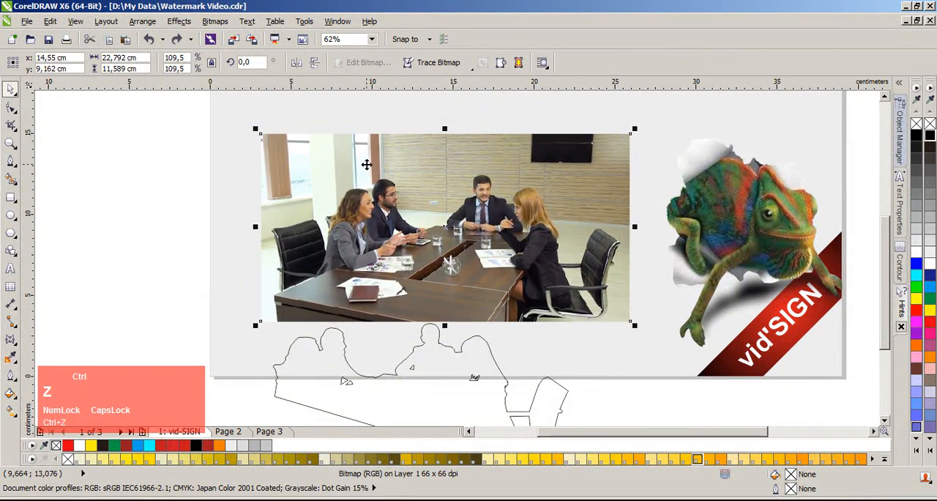
{"action": "key", "text": "ctrl+z"}
{"action": "left_click", "coordinate": [180, 214]}
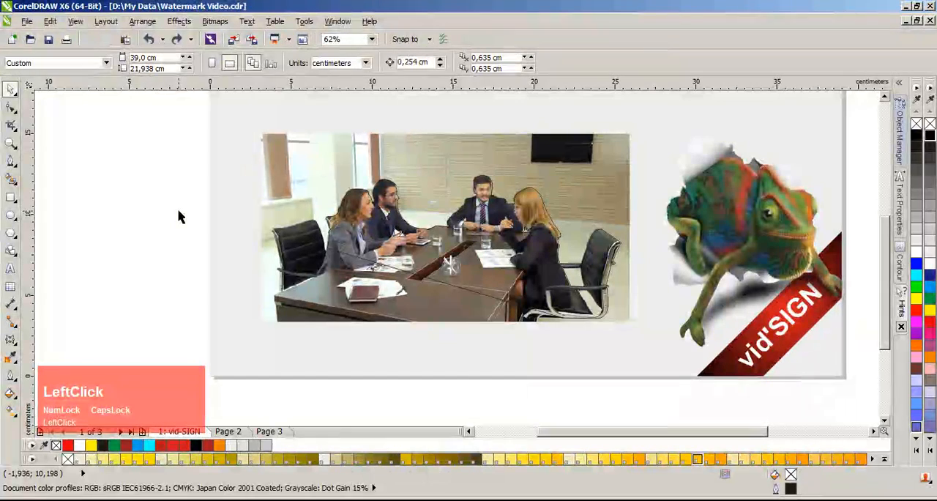
Step: Intersect the large outline with the boardroom photo, and delete the leftover outline
{"action": "left_click", "coordinate": [490, 261]}
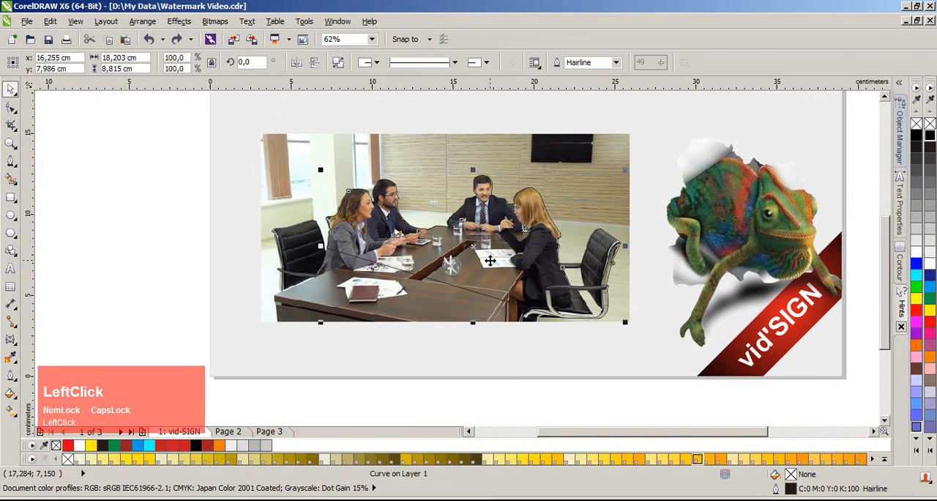
{"action": "left_click", "coordinate": [439, 167], "text": "shift"}
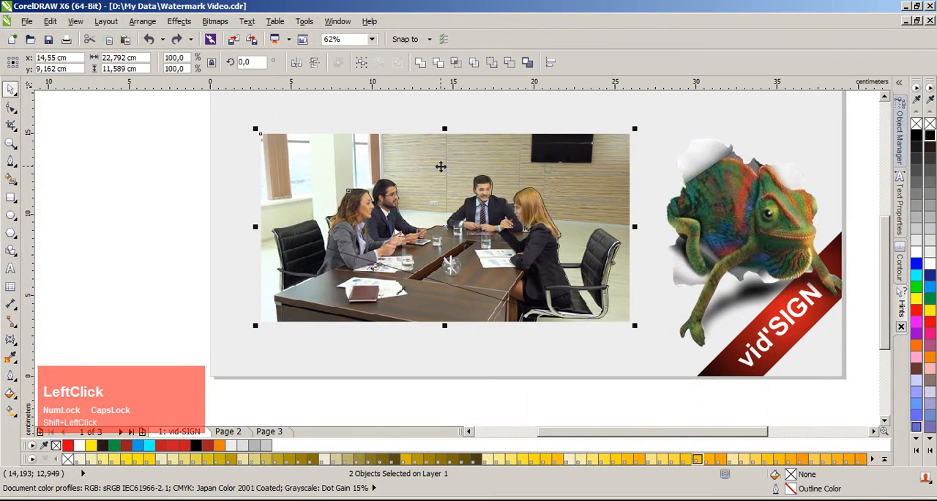
{"action": "left_click", "coordinate": [455, 63]}
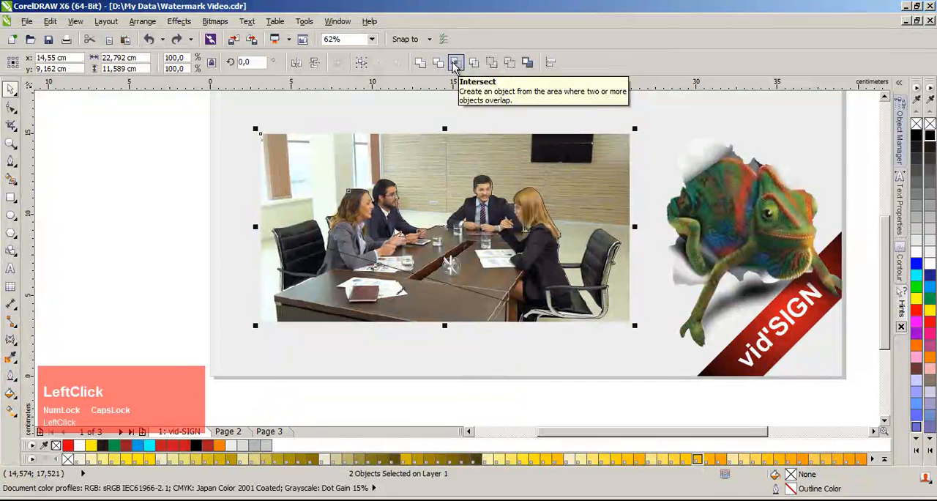
{"action": "left_click", "coordinate": [606, 396]}
{"action": "left_click_drag", "start_coordinate": [480, 289], "coordinate": [418, 385]}
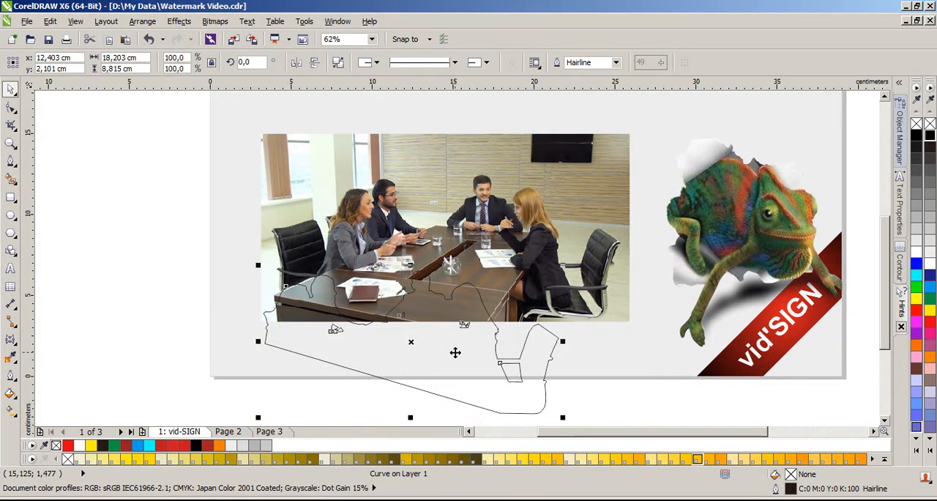
{"action": "key", "text": "Delete"}
Step: Move the cut-out of the people and table down off the photo to inspect it, and undo the moves
{"action": "left_click_drag", "start_coordinate": [525, 240], "coordinate": [551, 375]}
{"action": "left_click_drag", "start_coordinate": [507, 374], "coordinate": [571, 390]}
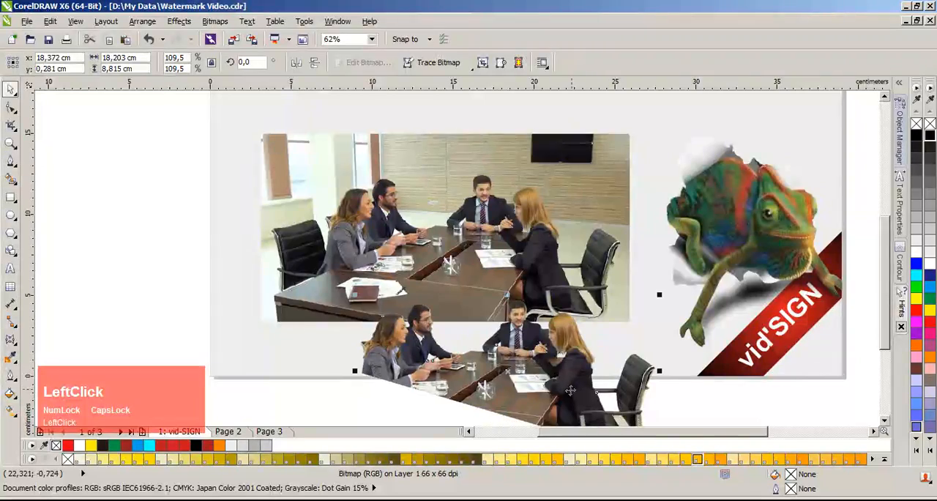
{"action": "scroll", "coordinate": [533, 327], "scroll_direction": "up", "scroll_amount": 3}
{"action": "scroll", "coordinate": [447, 258], "scroll_direction": "down", "scroll_amount": 3}
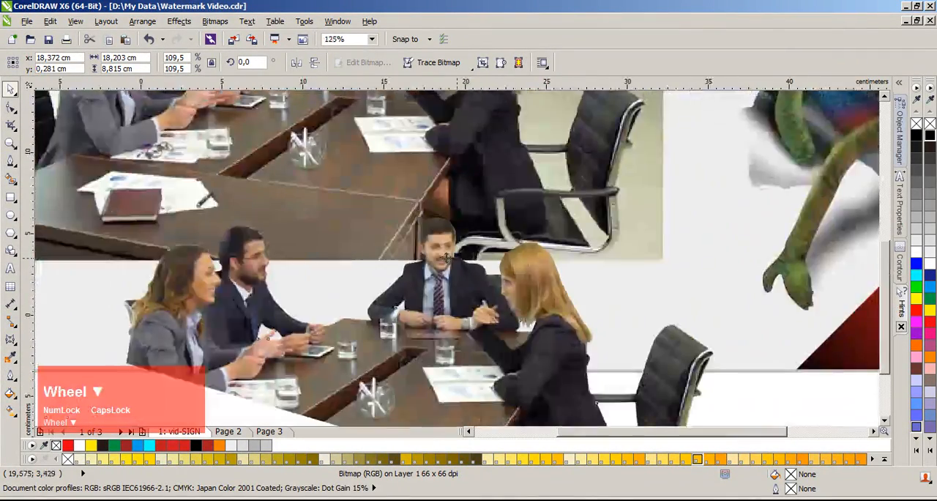
{"action": "key", "text": "ctrl+z"}
{"action": "key", "text": "ctrl+z"}
{"action": "scroll", "coordinate": [454, 257], "scroll_direction": "down", "scroll_amount": 1}
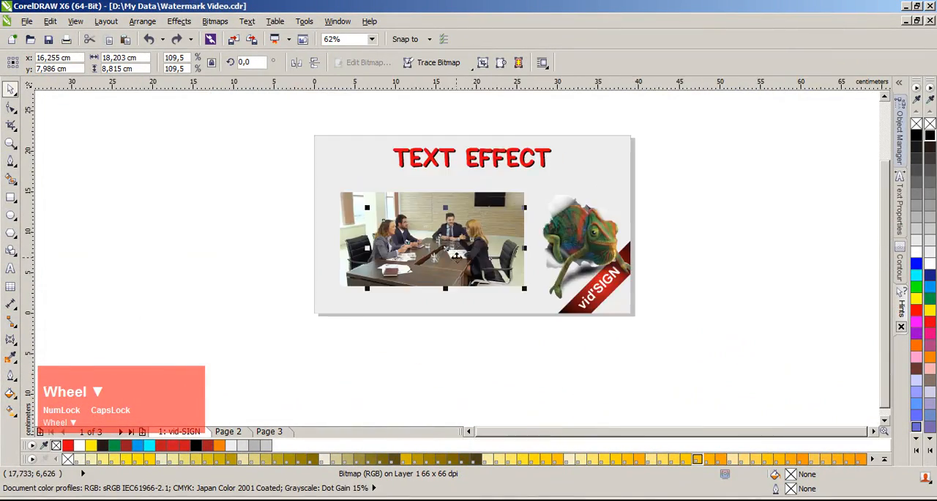
{"action": "scroll", "coordinate": [505, 380], "scroll_direction": "up", "scroll_amount": 1}
{"action": "left_click", "coordinate": [178, 191]}
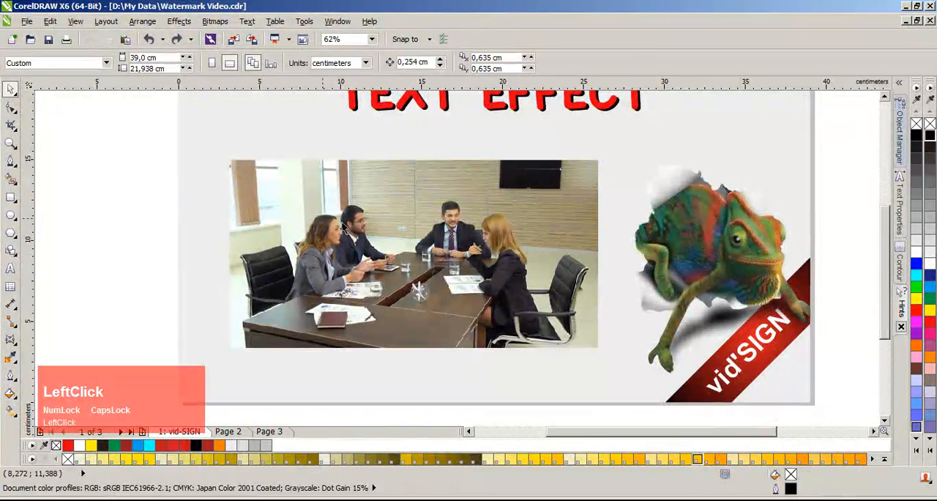
Step: Place an artistic text insertion point on the wall between the bearded man and the middle man
{"action": "scroll", "coordinate": [494, 227], "scroll_direction": "up", "scroll_amount": 2}
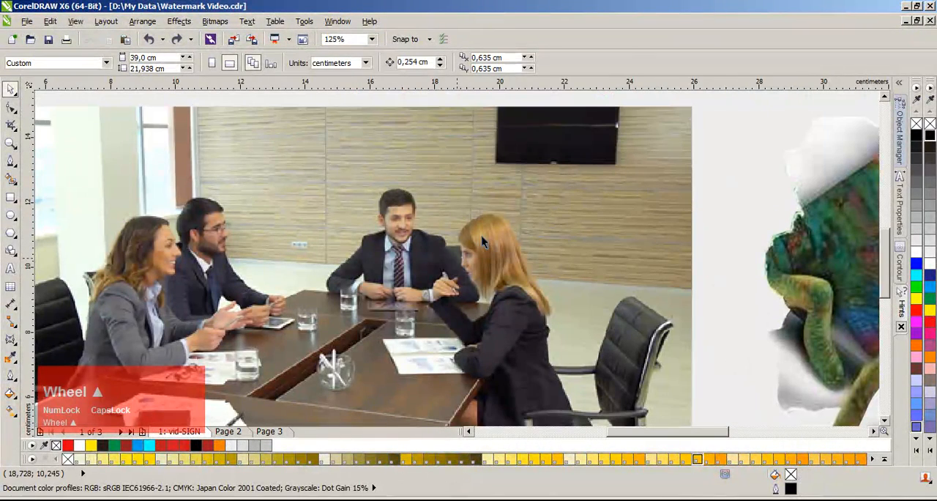
{"action": "left_click", "coordinate": [11, 268]}
{"action": "left_click", "coordinate": [287, 268]}
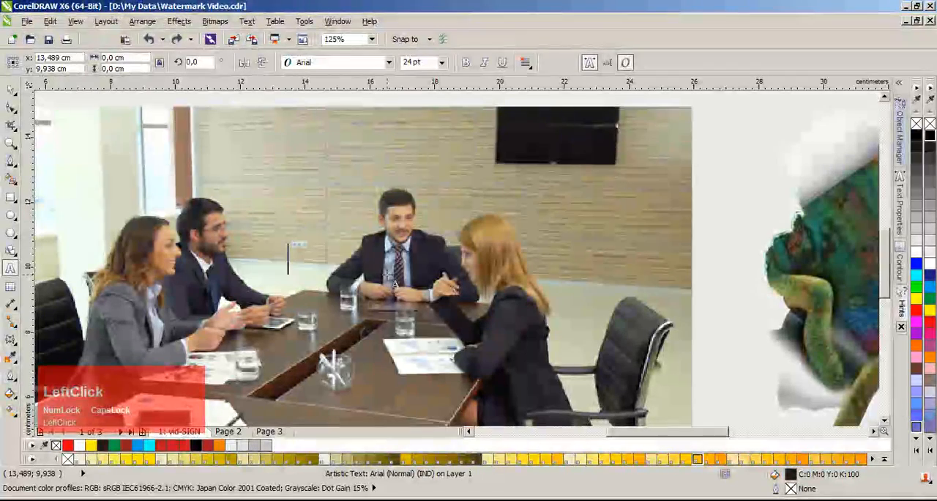
{"action": "type", "text": "bus"}
{"action": "key", "text": "BackSpace"}
{"action": "key", "text": "BackSpace"}
{"action": "key", "text": "BackSpace"}
{"action": "key", "text": "Caps_Lock"}
{"action": "type", "text": "bus"}
{"action": "key", "text": "BackSpace"}
{"action": "key", "text": "BackSpace"}
{"action": "key", "text": "BackSpace"}
{"action": "key", "text": "Caps_Lock"}
Step: Enter the text BUSINESS in capitals and finish editing it
{"action": "type", "text": "BUSINESS"}
{"action": "key", "text": "ctrl+space"}
{"action": "left_click", "coordinate": [390, 63]}
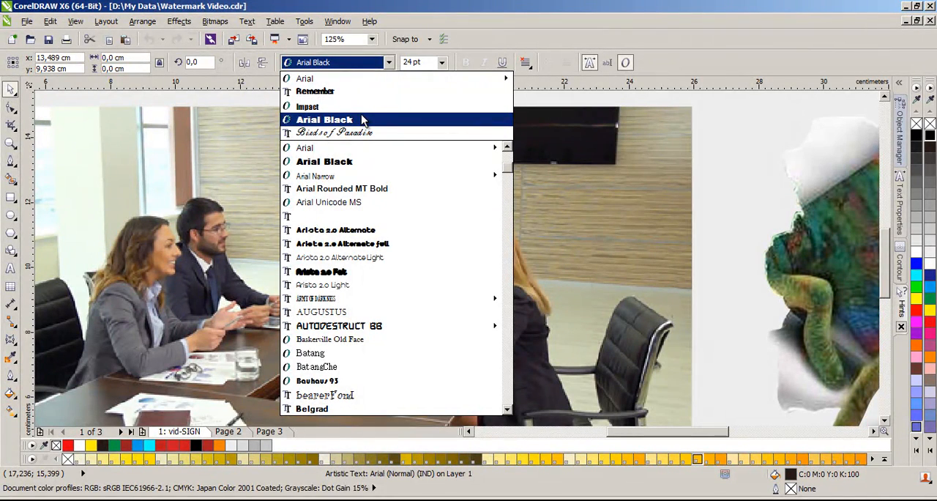
{"action": "mouse_move", "coordinate": [315, 177]}
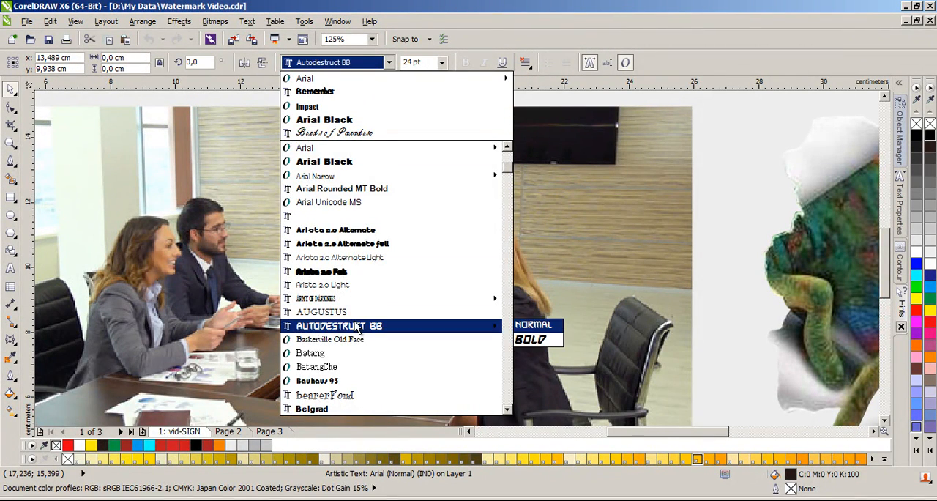
{"action": "scroll", "coordinate": [361, 340], "scroll_direction": "down", "scroll_amount": 1}
{"action": "scroll", "coordinate": [362, 341], "scroll_direction": "down", "scroll_amount": 3}
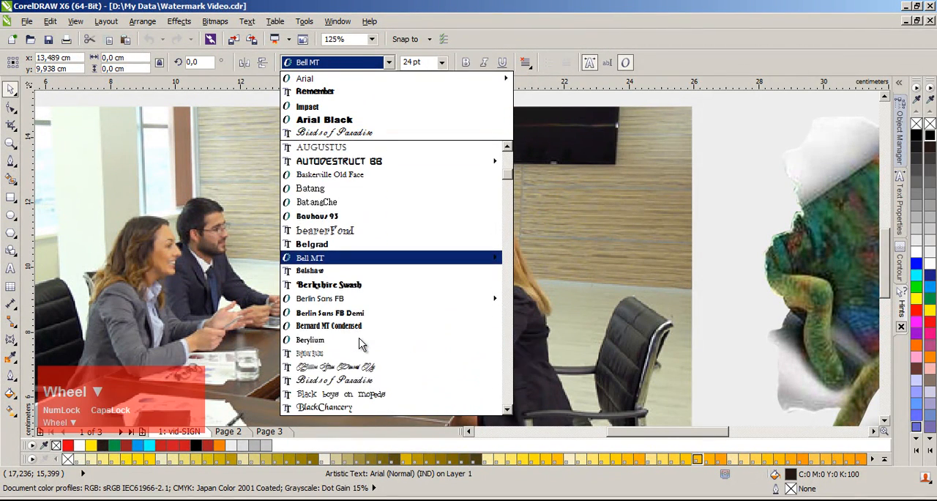
{"action": "left_click", "coordinate": [245, 235]}
Step: Set the BUSINESS text's font to Impact and fill it with white
{"action": "left_click", "coordinate": [356, 265]}
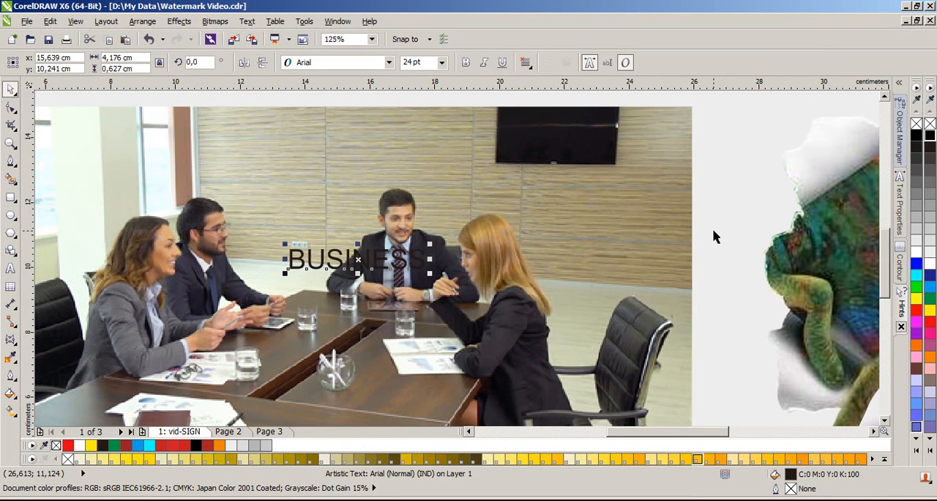
{"action": "left_click", "coordinate": [389, 63]}
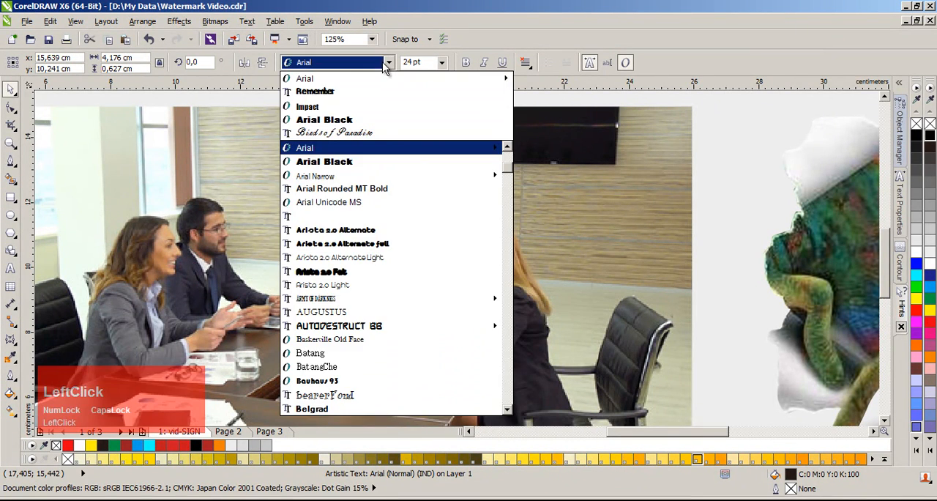
{"action": "left_click", "coordinate": [370, 106]}
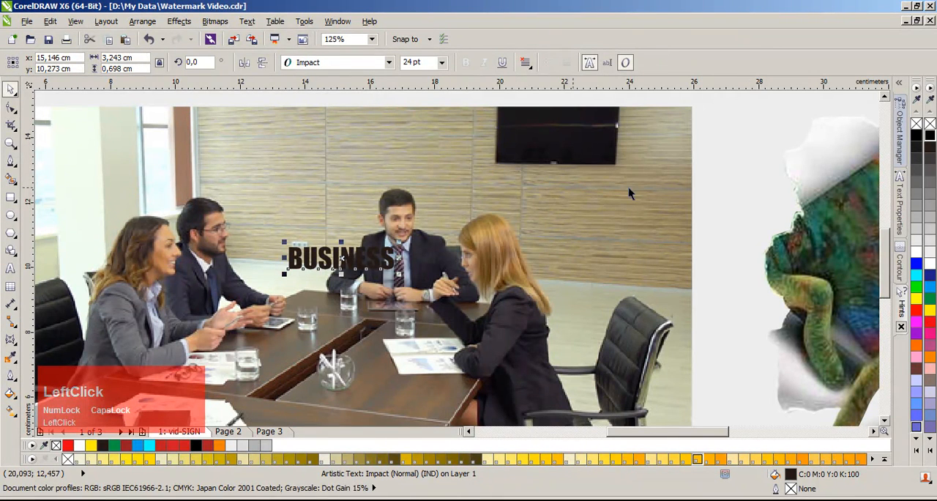
{"action": "left_click", "coordinate": [930, 263]}
Step: Enlarge the BUSINESS text proportionally to about 14.3 by 3.1 cm and position it across the wall beside the bearded man
{"action": "left_click_drag", "start_coordinate": [402, 273], "coordinate": [670, 312]}
{"action": "left_click_drag", "start_coordinate": [506, 230], "coordinate": [451, 195]}
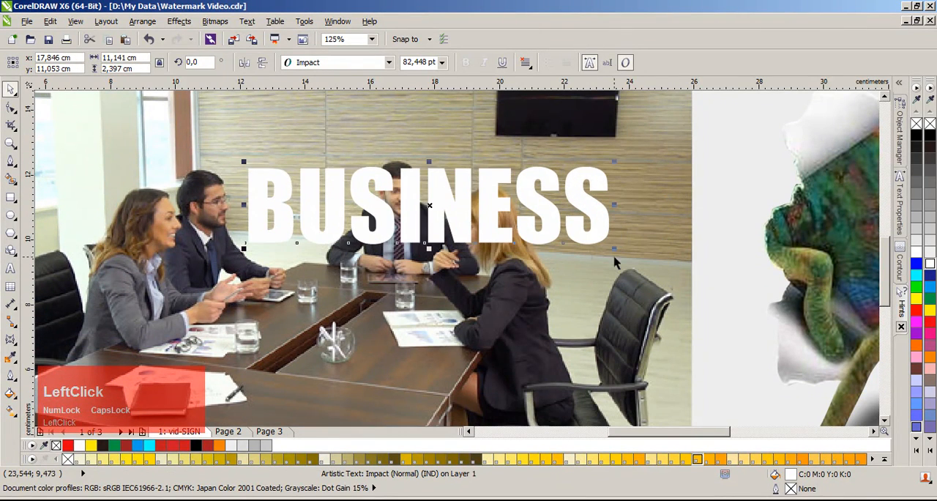
{"action": "left_click_drag", "start_coordinate": [615, 249], "coordinate": [666, 256]}
{"action": "left_click_drag", "start_coordinate": [627, 205], "coordinate": [623, 201]}
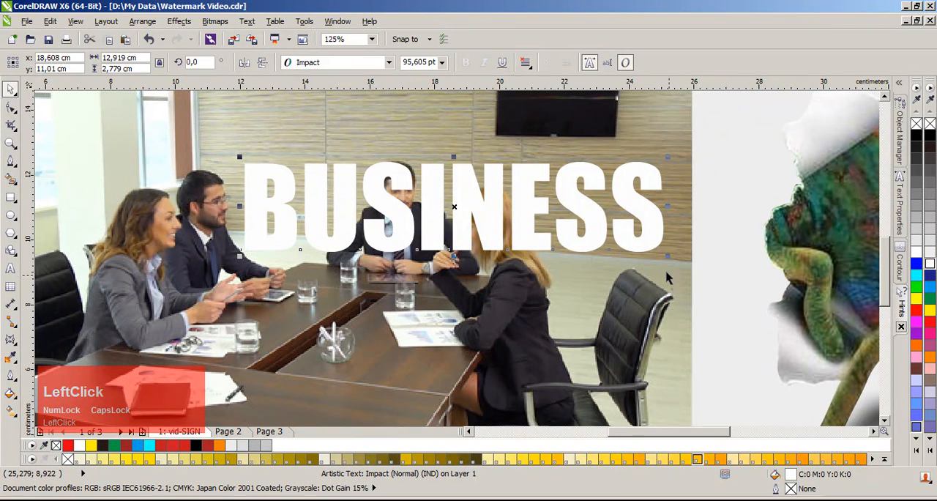
{"action": "left_click_drag", "start_coordinate": [667, 259], "coordinate": [698, 284]}
{"action": "left_click_drag", "start_coordinate": [674, 220], "coordinate": [639, 219]}
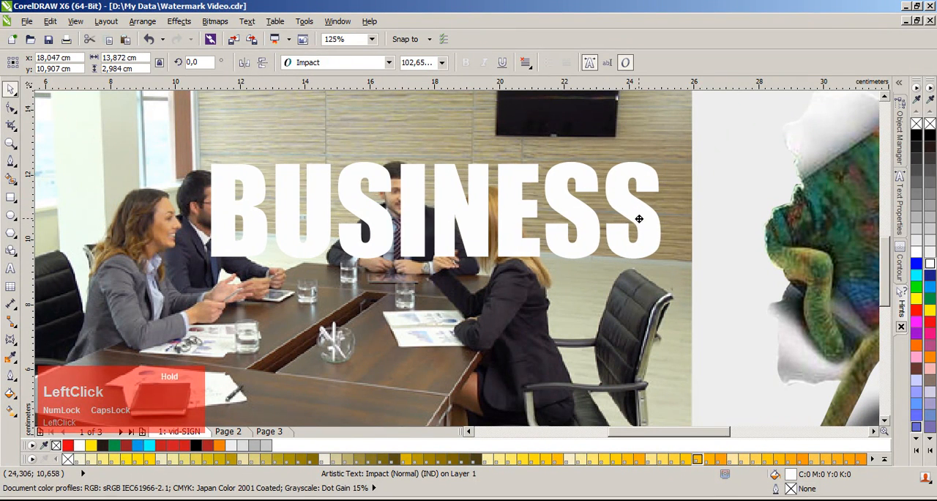
{"action": "left_click_drag", "start_coordinate": [665, 264], "coordinate": [680, 278]}
{"action": "left_click_drag", "start_coordinate": [636, 204], "coordinate": [640, 206]}
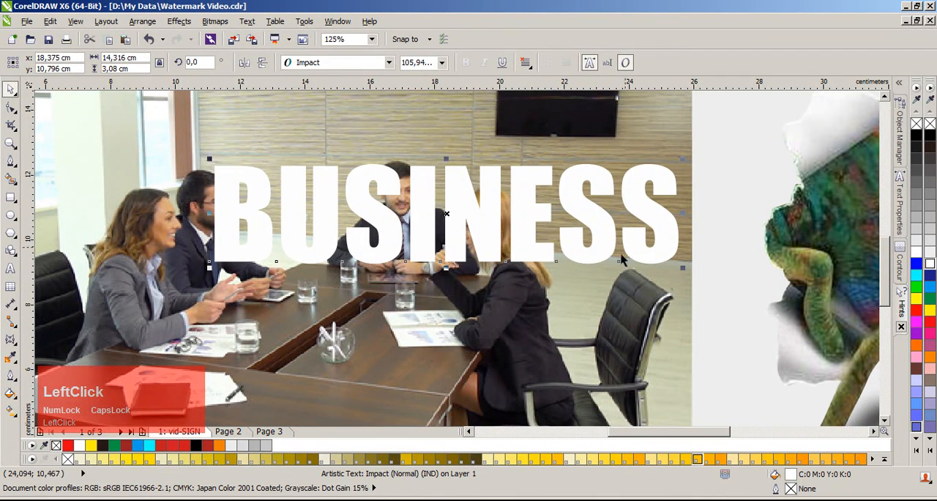
Step: Move the cut-out of the people and table off the photo to check it, and undo the move
{"action": "left_click", "coordinate": [514, 285]}
{"action": "scroll", "coordinate": [446, 259], "scroll_direction": "down", "scroll_amount": 2}
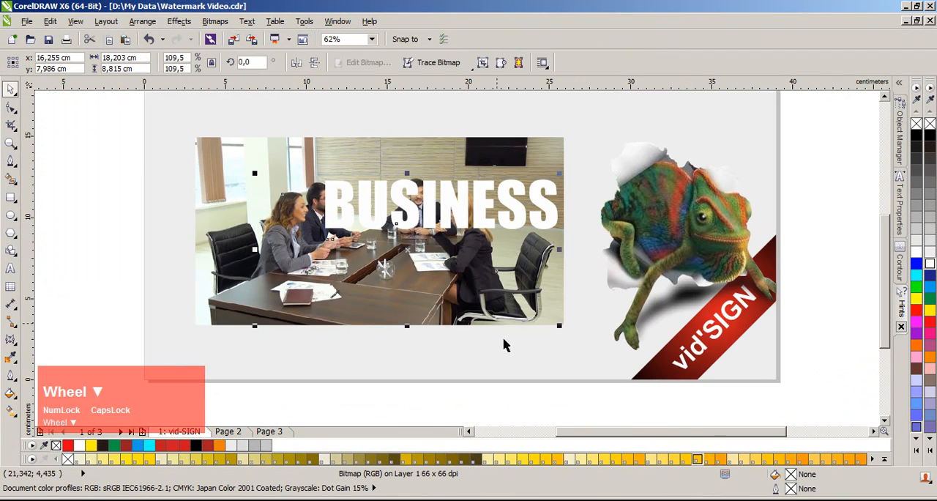
{"action": "left_click", "coordinate": [504, 345]}
{"action": "left_click_drag", "start_coordinate": [426, 256], "coordinate": [345, 305]}
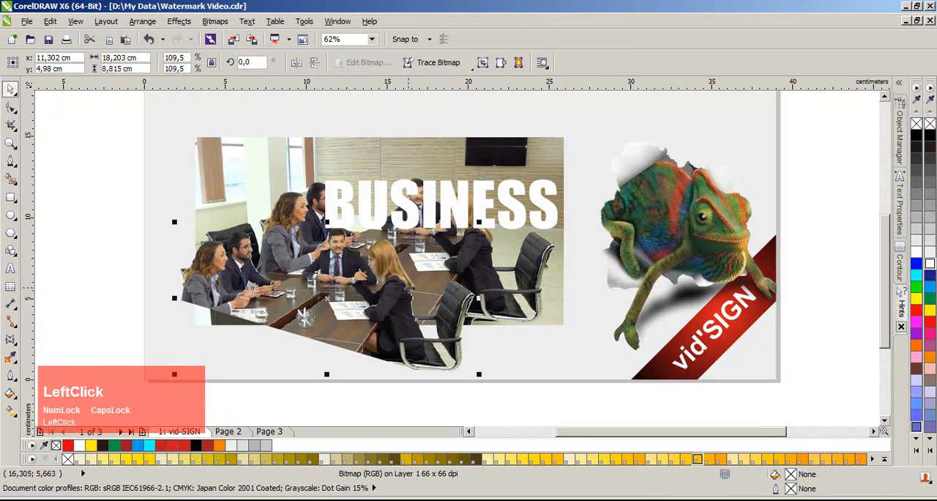
{"action": "key", "text": "ctrl+z"}
Step: Bring the cut-out of the people and table one level forward, in front of the BUSINESS text
{"action": "left_click", "coordinate": [468, 252]}
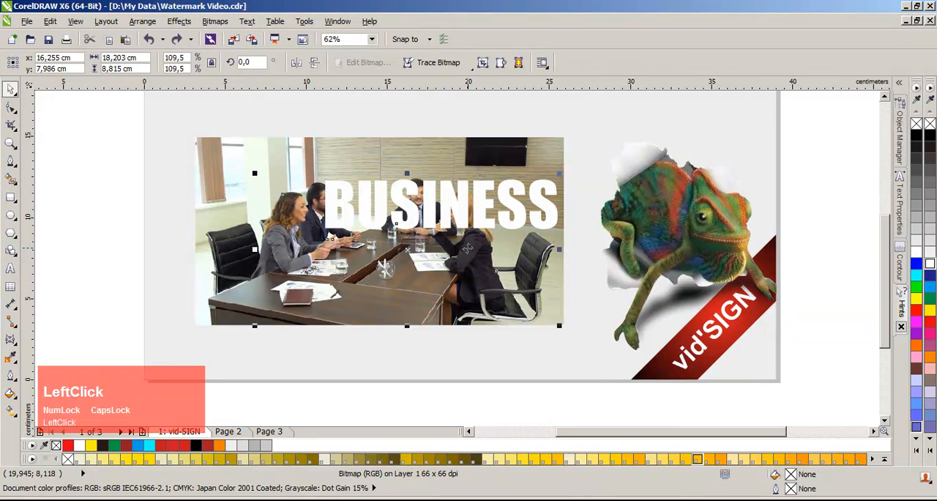
{"action": "left_click", "coordinate": [467, 250], "text": "ctrl"}
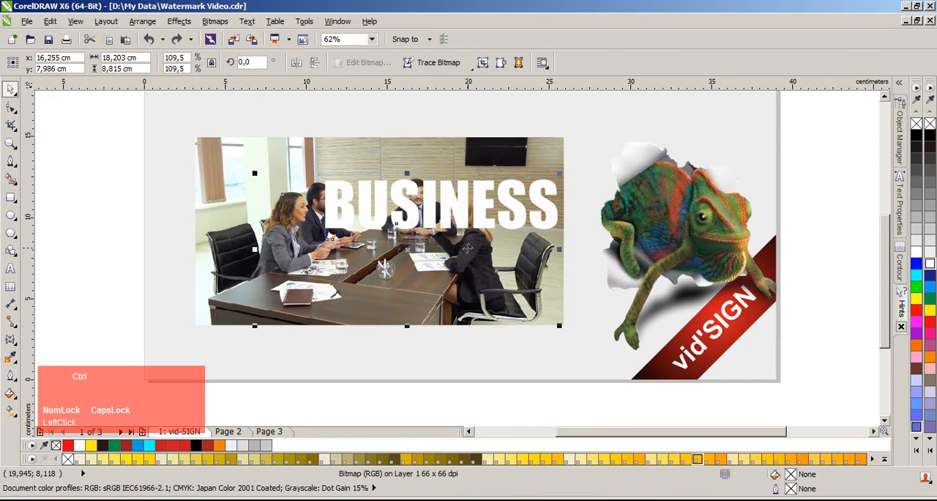
{"action": "key", "text": "ctrl+Page_Up"}
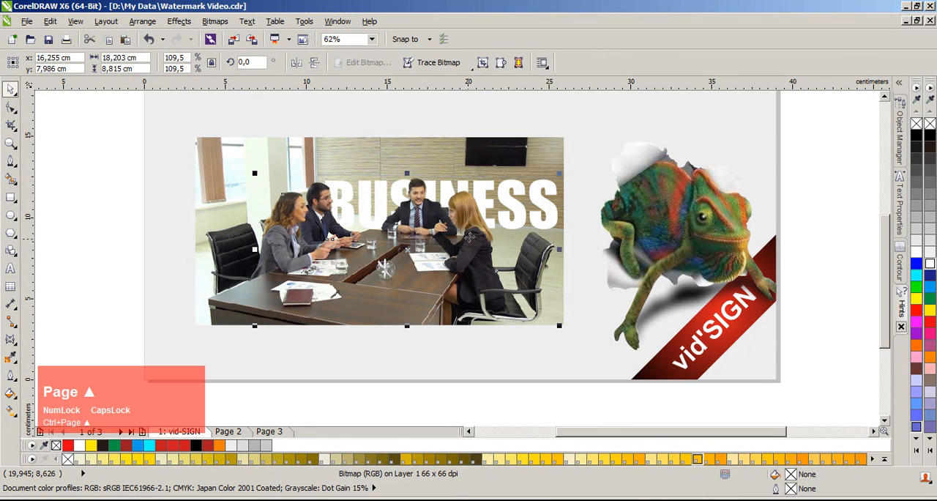
Step: Raise the BUSINESS text slightly behind the people and stretch it upward to about 4.1 cm high
{"action": "left_click", "coordinate": [582, 219]}
{"action": "scroll", "coordinate": [465, 218], "scroll_direction": "up", "scroll_amount": 2}
{"action": "left_click_drag", "start_coordinate": [455, 197], "coordinate": [459, 192]}
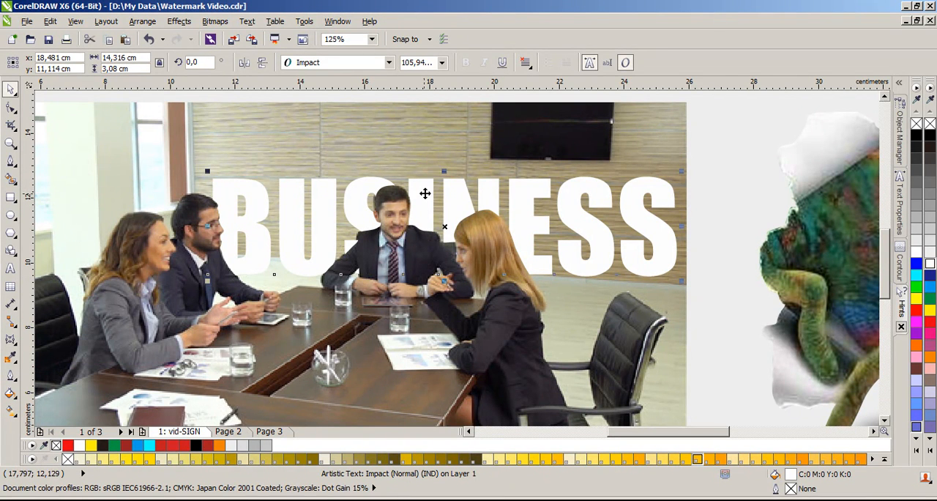
{"action": "left_click_drag", "start_coordinate": [444, 171], "coordinate": [450, 139]}
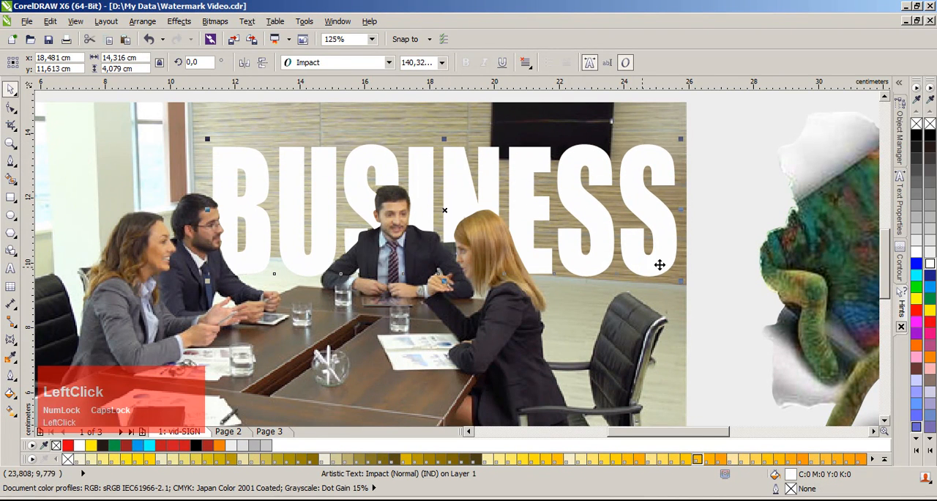
{"action": "left_click", "coordinate": [710, 210]}
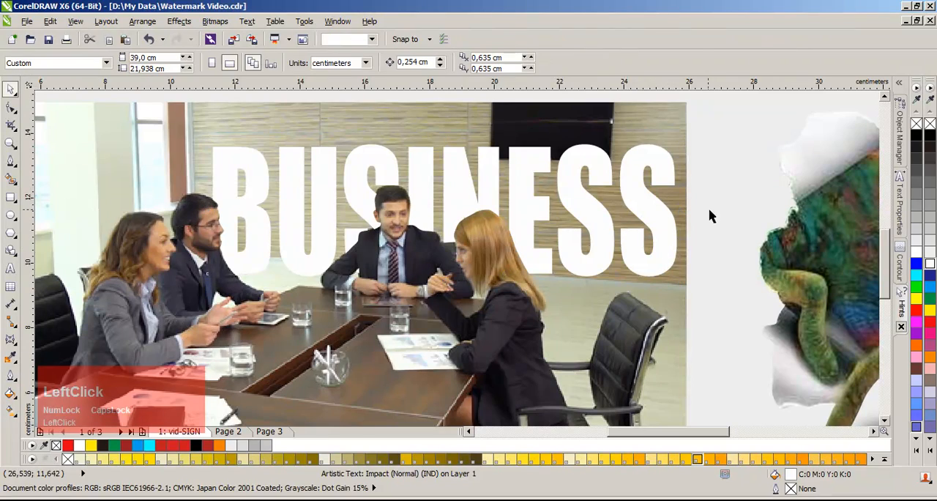
{"action": "scroll", "coordinate": [400, 254], "scroll_direction": "down", "scroll_amount": 2}
{"action": "scroll", "coordinate": [485, 257], "scroll_direction": "up", "scroll_amount": 2}
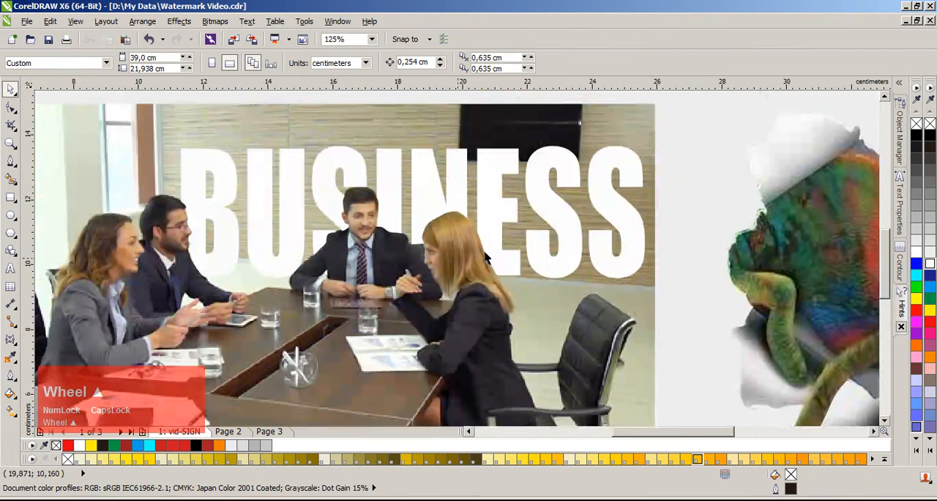
{"action": "left_click", "coordinate": [672, 217]}
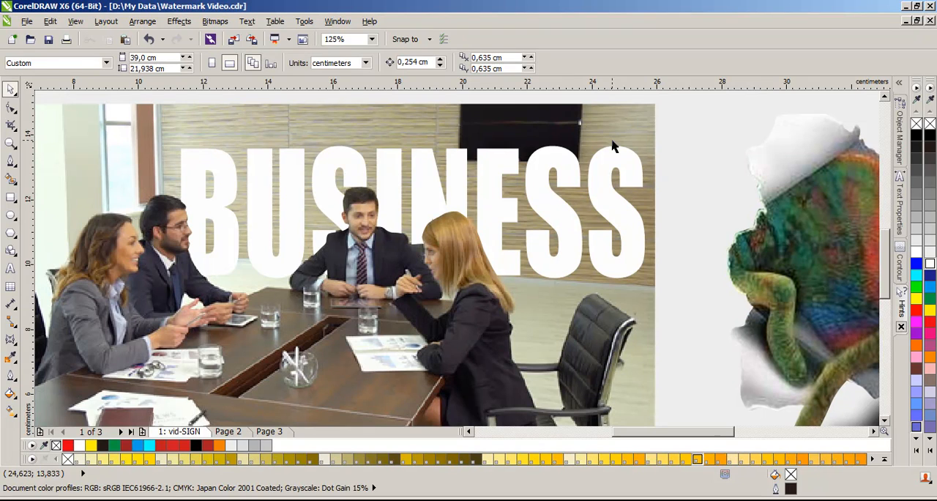
{"action": "left_click", "coordinate": [546, 181]}
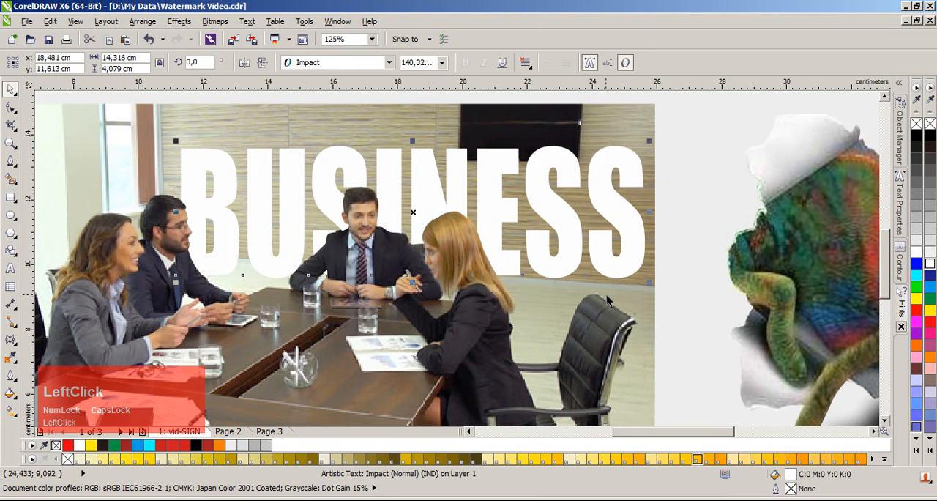
{"action": "left_click", "coordinate": [677, 301]}
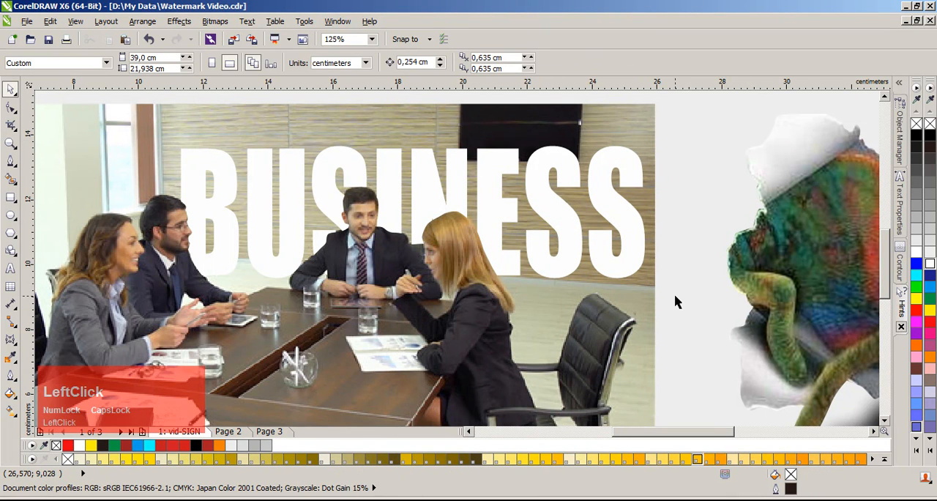
Step: Apply a straight-line envelope to the BUSINESS text and lower its two right corners to slant it with the wall
{"action": "left_click", "coordinate": [618, 221]}
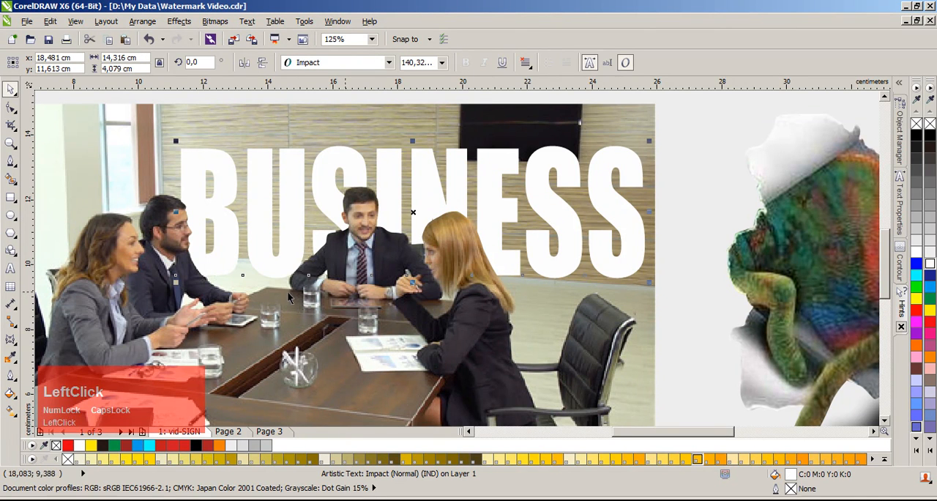
{"action": "left_click_drag", "start_coordinate": [11, 338], "coordinate": [55, 401]}
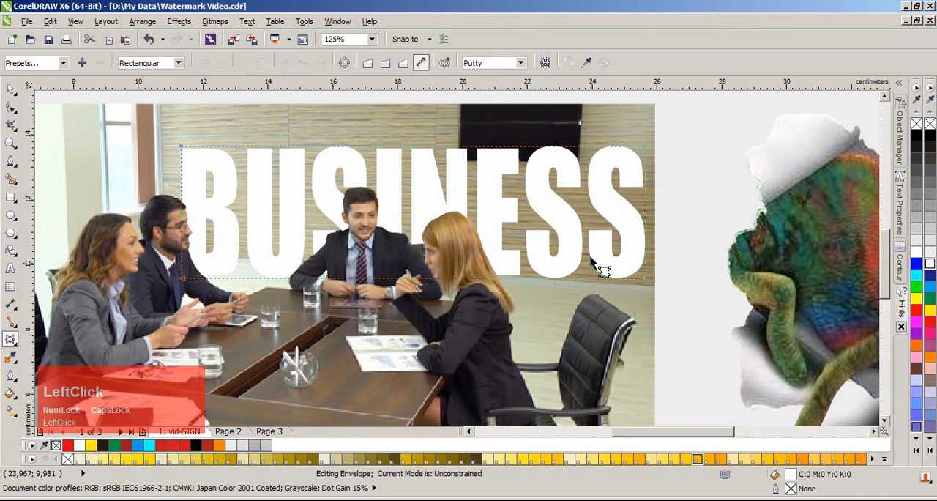
{"action": "left_click", "coordinate": [369, 64]}
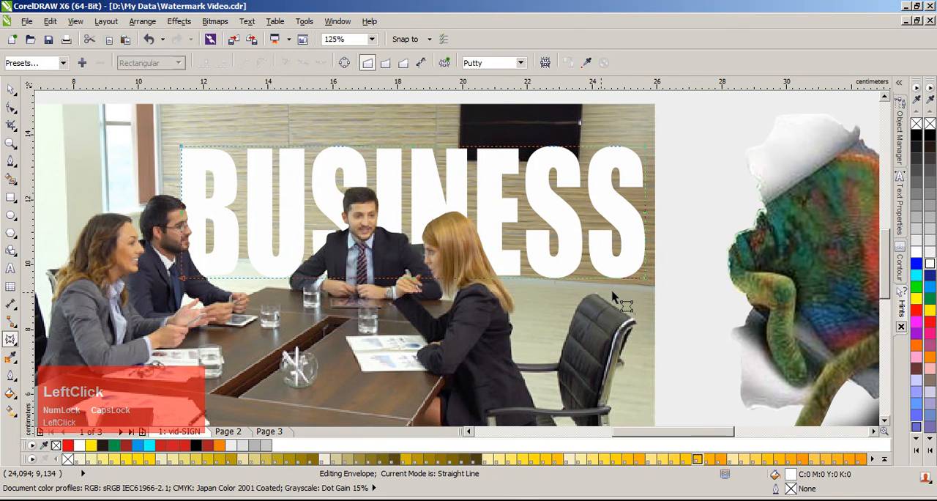
{"action": "left_click_drag", "start_coordinate": [646, 285], "coordinate": [644, 310]}
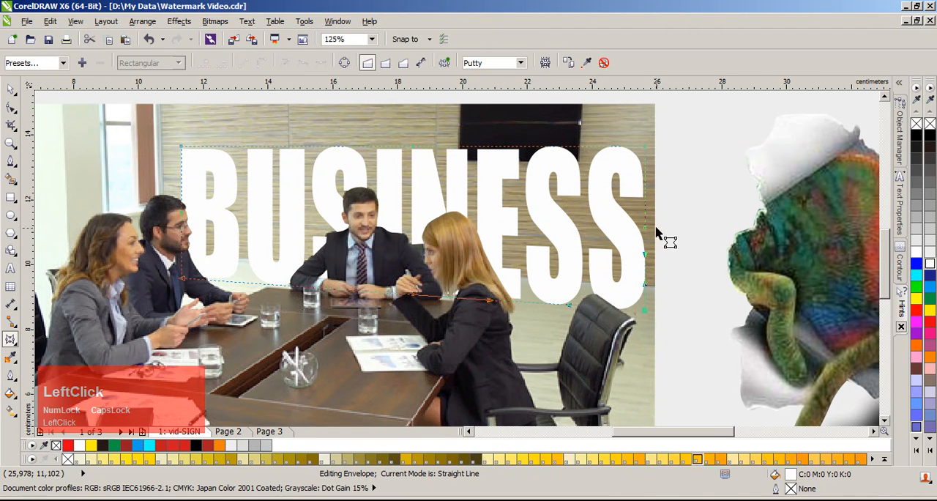
{"action": "left_click_drag", "start_coordinate": [646, 148], "coordinate": [644, 167]}
{"action": "mouse_move", "coordinate": [643, 311]}
{"action": "left_mouse_down"}
{"action": "mouse_move", "coordinate": [642, 296]}
{"action": "mouse_move", "coordinate": [642, 304]}
{"action": "left_mouse_up"}
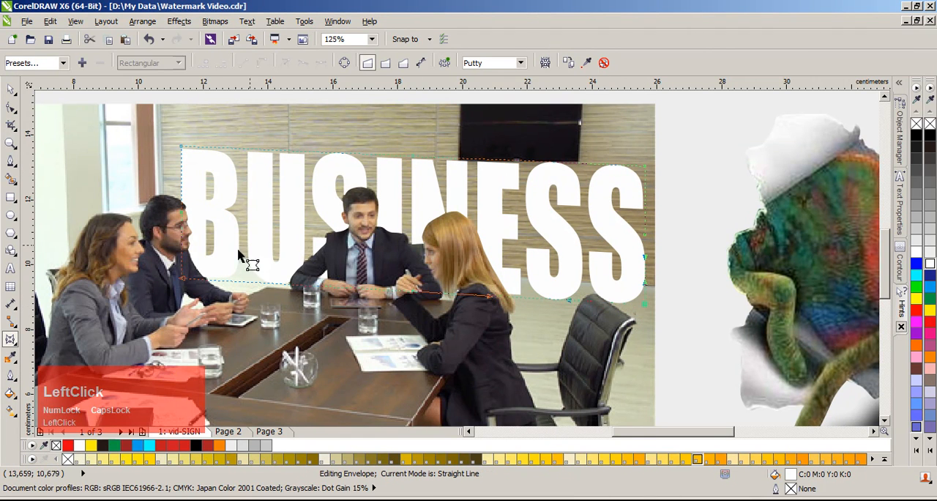
Step: Shift the envelope's lower-left and upper-left corners inward, and move the BUSINESS text slightly up
{"action": "left_click_drag", "start_coordinate": [185, 282], "coordinate": [200, 281]}
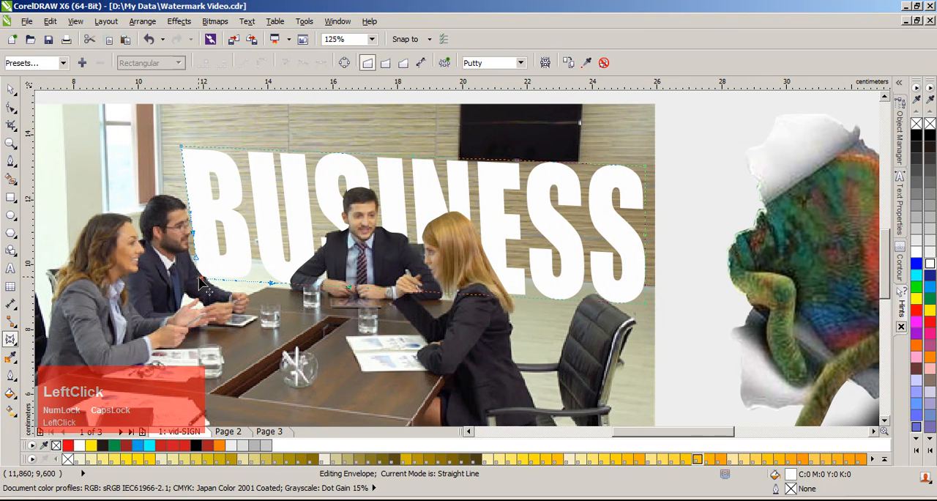
{"action": "left_click_drag", "start_coordinate": [183, 149], "coordinate": [189, 147]}
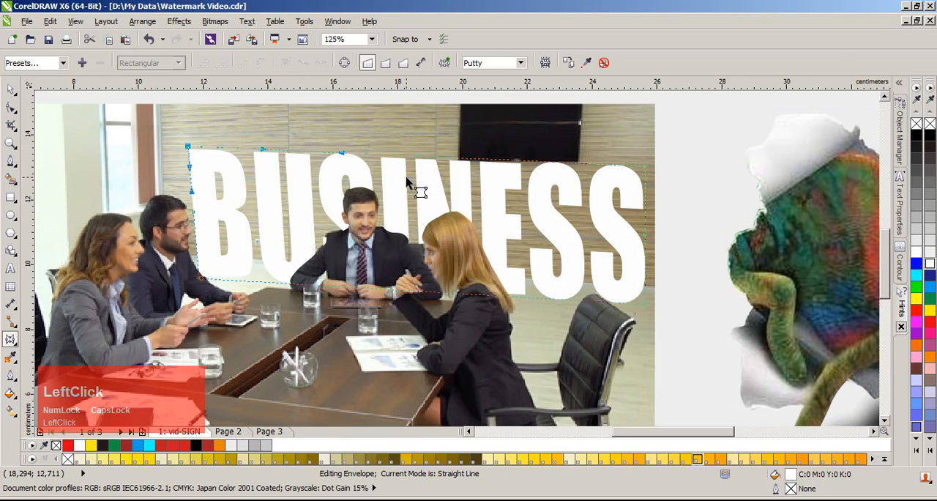
{"action": "key", "text": "space"}
{"action": "left_click_drag", "start_coordinate": [400, 178], "coordinate": [399, 164]}
{"action": "left_click", "coordinate": [688, 187]}
{"action": "scroll", "coordinate": [471, 253], "scroll_direction": "down", "scroll_amount": 2}
{"action": "scroll", "coordinate": [443, 272], "scroll_direction": "up", "scroll_amount": 1}
Step: Reposition the BUSINESS text slightly on the wall and fine-tune the upper corners of its straight-line envelope
{"action": "left_click", "coordinate": [521, 177]}
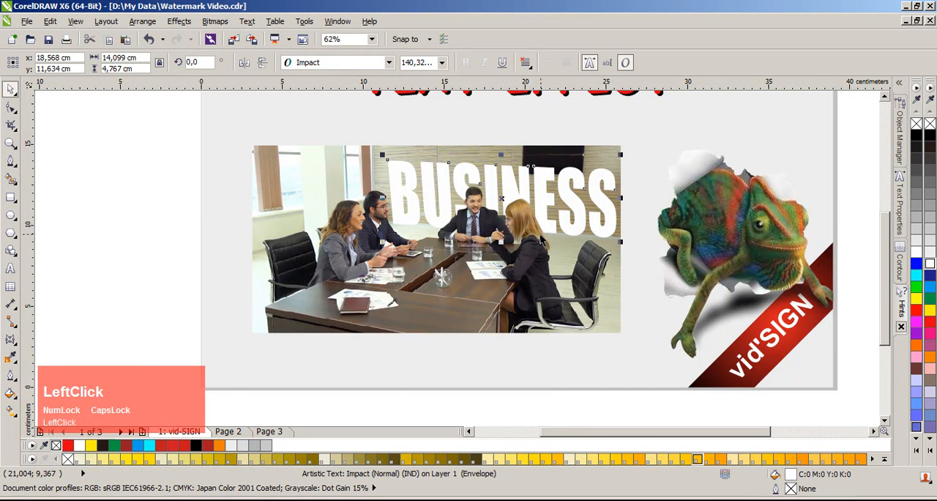
{"action": "scroll", "coordinate": [542, 239], "scroll_direction": "up", "scroll_amount": 1}
{"action": "left_click", "coordinate": [727, 209]}
{"action": "left_click_drag", "start_coordinate": [657, 253], "coordinate": [654, 246]}
{"action": "left_click", "coordinate": [12, 109]}
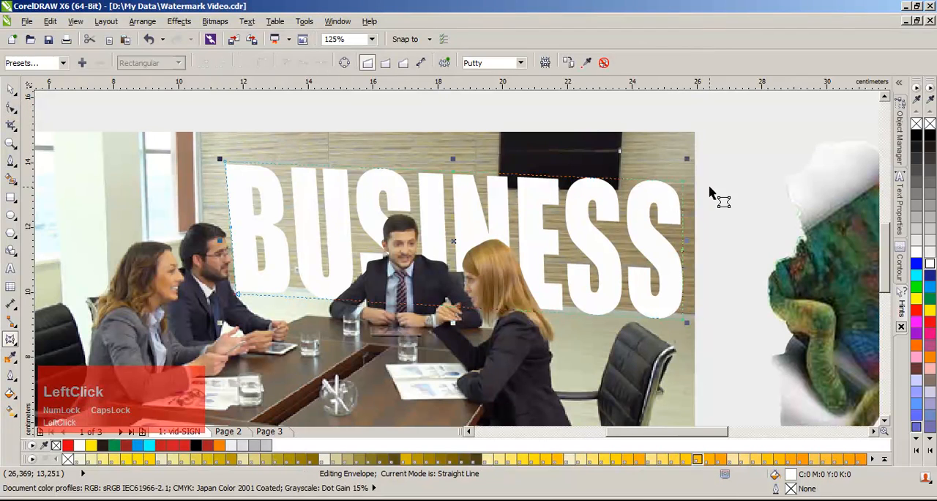
{"action": "left_click_drag", "start_coordinate": [684, 183], "coordinate": [687, 182]}
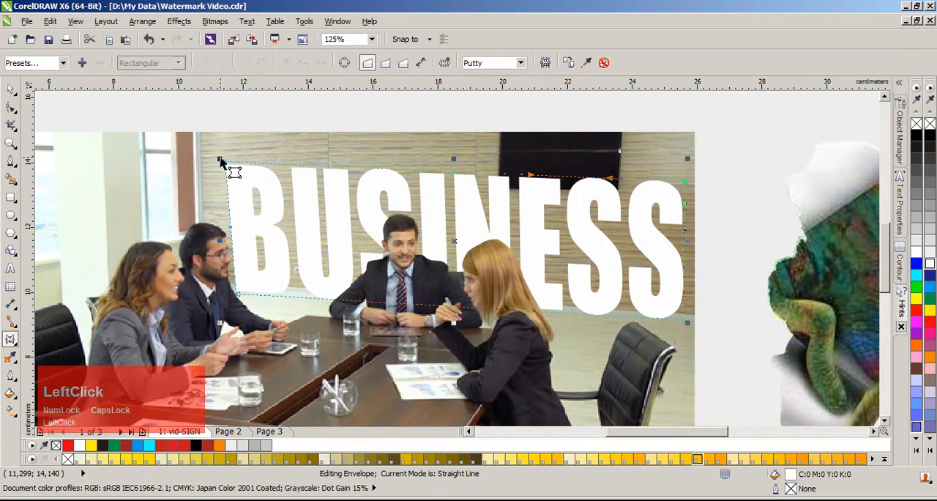
{"action": "left_click_drag", "start_coordinate": [222, 161], "coordinate": [227, 160]}
{"action": "key", "text": "space"}
{"action": "left_click", "coordinate": [724, 276]}
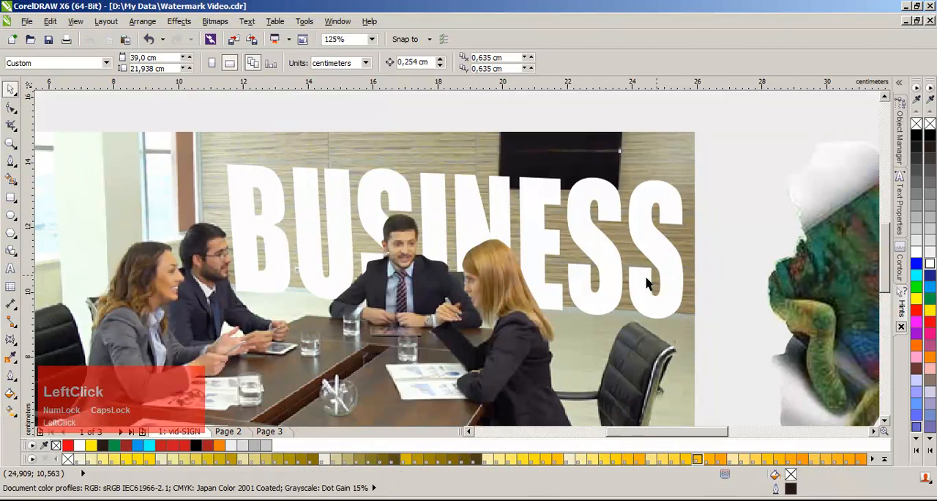
Step: Change the BUSINESS text's fill to a light grey of 30% black
{"action": "scroll", "coordinate": [456, 259], "scroll_direction": "down", "scroll_amount": 1}
{"action": "scroll", "coordinate": [456, 259], "scroll_direction": "down", "scroll_amount": 1}
{"action": "scroll", "coordinate": [459, 264], "scroll_direction": "up", "scroll_amount": 1}
{"action": "left_click", "coordinate": [580, 289]}
{"action": "scroll", "coordinate": [579, 289], "scroll_direction": "up", "scroll_amount": 1}
{"action": "left_click", "coordinate": [432, 185]}
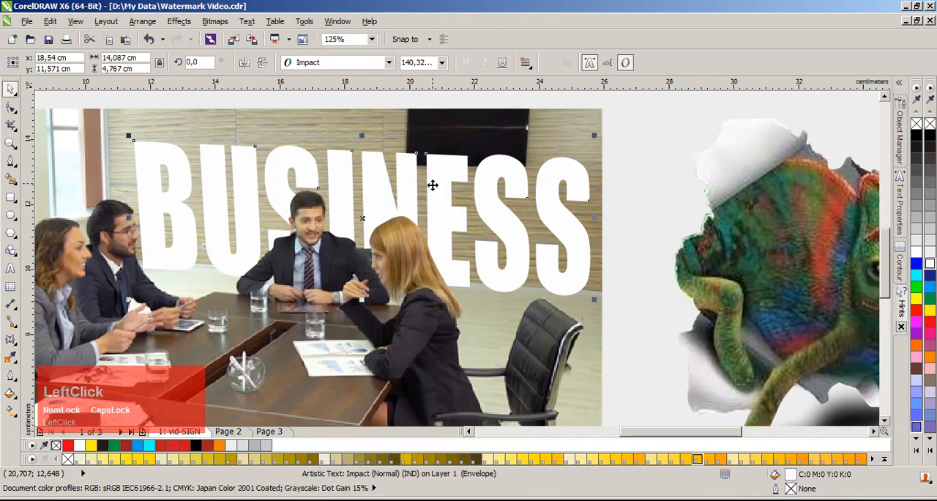
{"action": "left_click", "coordinate": [929, 252]}
{"action": "left_click", "coordinate": [930, 240]}
{"action": "left_click", "coordinate": [932, 228]}
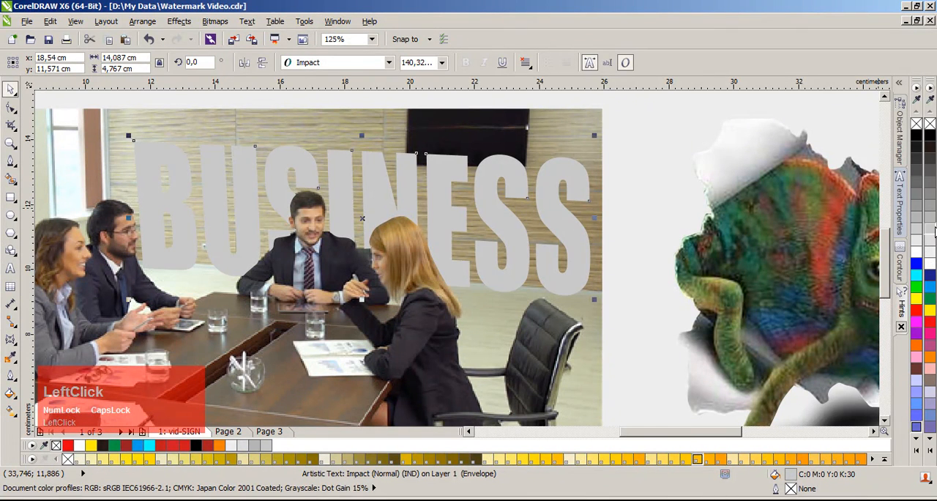
Step: Change the BUSINESS text's fill to white
{"action": "left_click", "coordinate": [930, 312]}
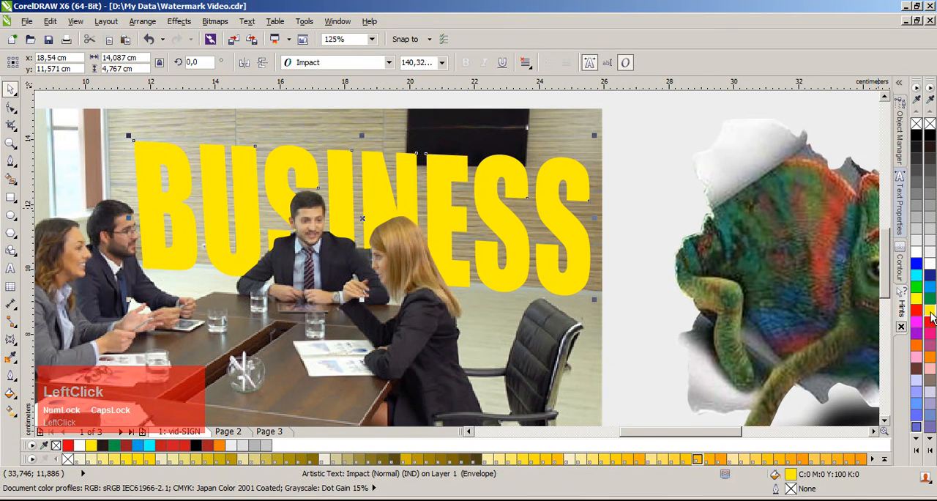
{"action": "left_click", "coordinate": [930, 264]}
{"action": "left_click", "coordinate": [614, 207]}
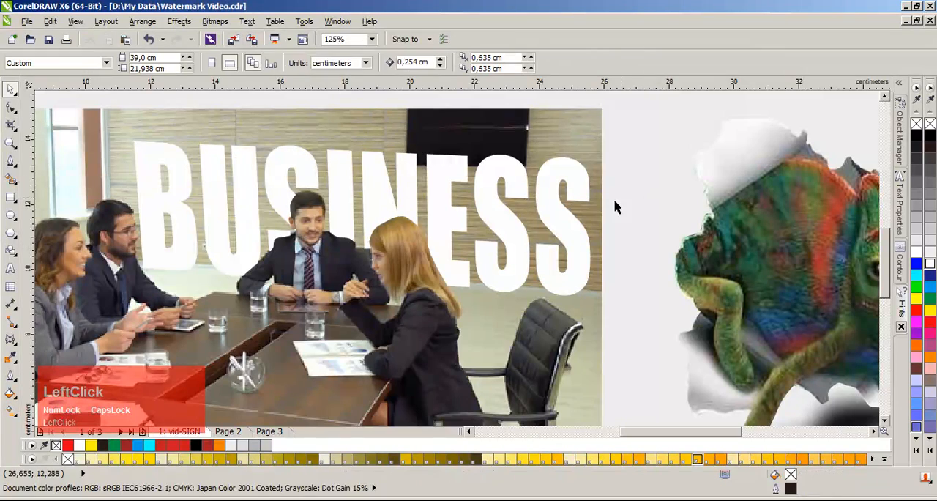
{"action": "scroll", "coordinate": [359, 252], "scroll_direction": "down", "scroll_amount": 2}
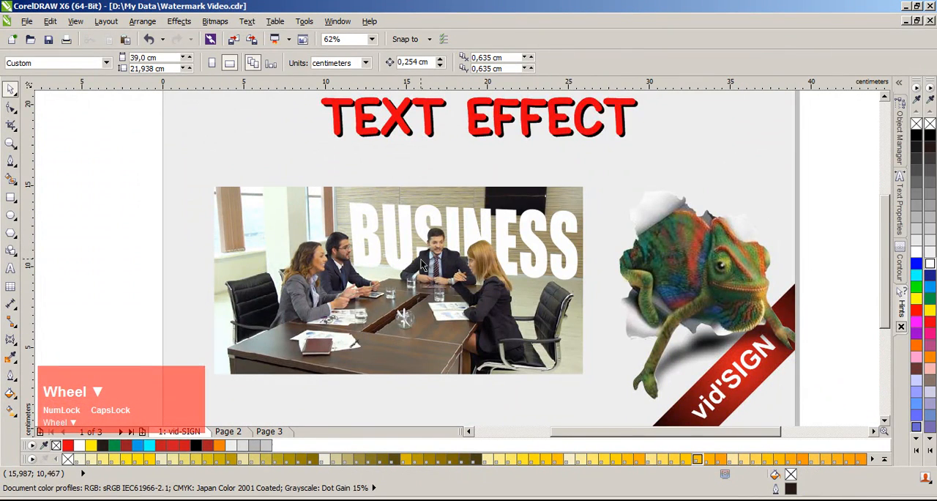
{"action": "scroll", "coordinate": [394, 259], "scroll_direction": "up", "scroll_amount": 2}
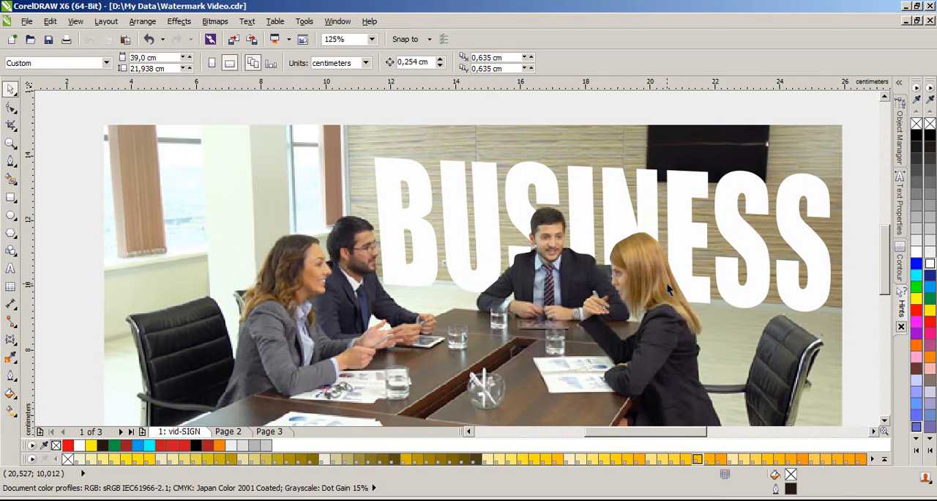
Step: Make a vertically mirrored copy of the BUSINESS text directly below the original
{"action": "left_click", "coordinate": [682, 221]}
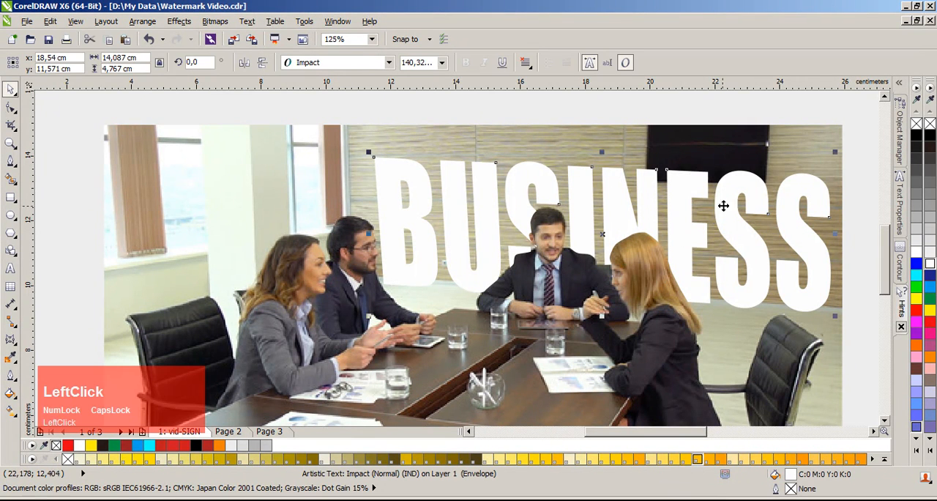
{"action": "scroll", "coordinate": [601, 151], "scroll_direction": "down", "scroll_amount": 2}
{"action": "scroll", "coordinate": [475, 180], "scroll_direction": "up", "scroll_amount": 2}
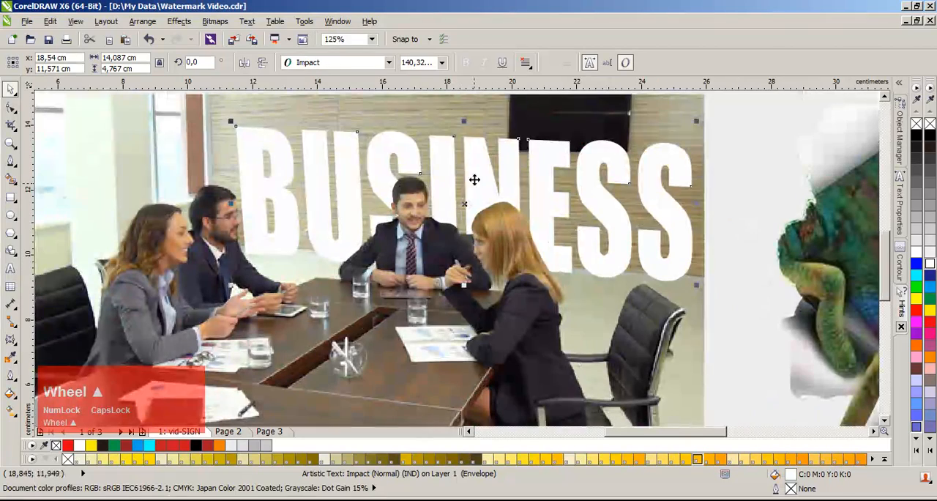
{"action": "mouse_move", "coordinate": [465, 121]}
{"action": "left_mouse_down"}
{"action": "mouse_move", "coordinate": [432, 315]}
{"action": "mouse_move", "coordinate": [446, 339]}
{"action": "left_mouse_up"}
{"action": "right_click", "coordinate": [436, 312], "text": "ctrl"}
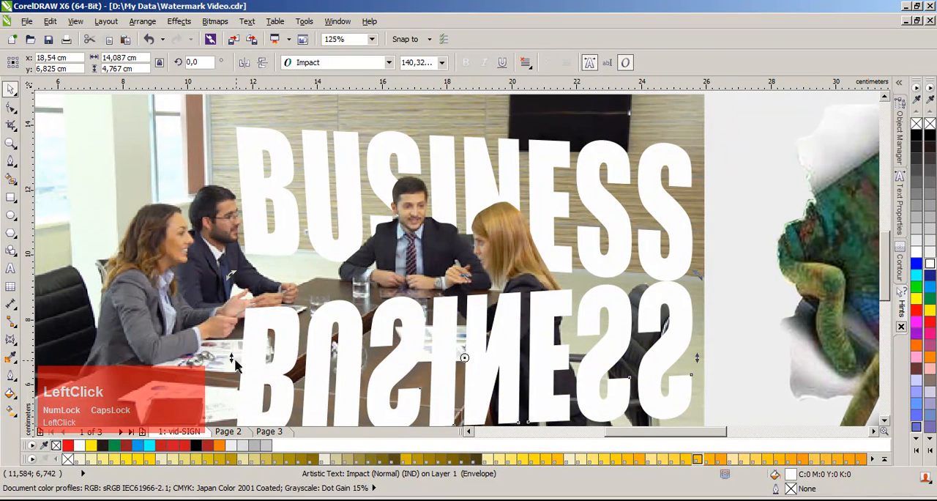
Step: Skew the mirrored BUSINESS copy vertically to meet the original text's base, and slant it sideways like a cast shadow
{"action": "left_click_drag", "start_coordinate": [234, 360], "coordinate": [235, 315]}
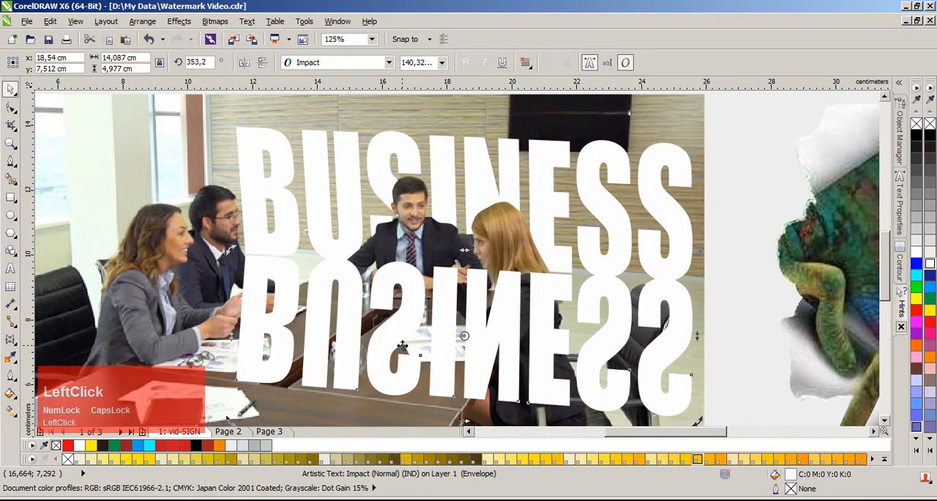
{"action": "left_click", "coordinate": [528, 316]}
{"action": "left_click", "coordinate": [474, 357]}
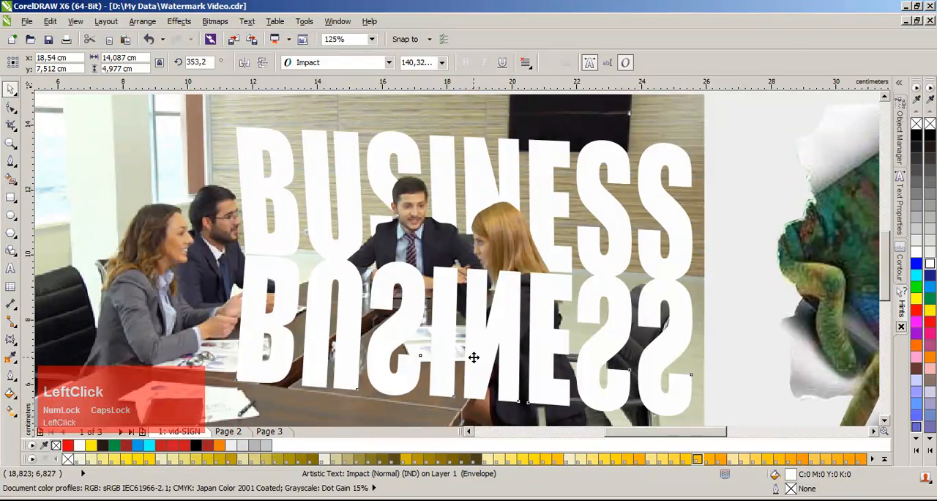
{"action": "left_click_drag", "start_coordinate": [463, 423], "coordinate": [342, 382]}
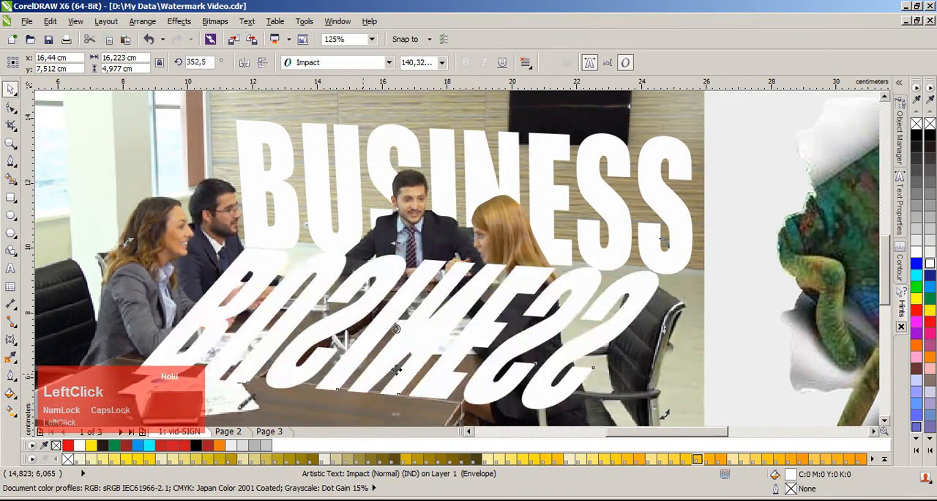
Step: Fill the mirrored copy with black and convert it to a 300 dpi CMYK bitmap with anti-aliasing and a transparent background
{"action": "scroll", "coordinate": [505, 236], "scroll_direction": "down", "scroll_amount": 3}
{"action": "scroll", "coordinate": [517, 233], "scroll_direction": "up", "scroll_amount": 3}
{"action": "left_click", "coordinate": [930, 136]}
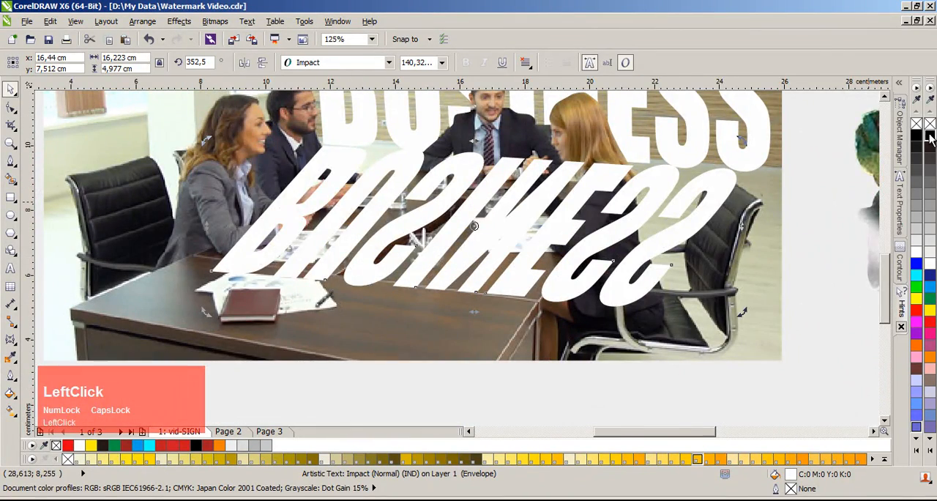
{"action": "scroll", "coordinate": [545, 197], "scroll_direction": "down", "scroll_amount": 1}
{"action": "scroll", "coordinate": [455, 256], "scroll_direction": "up", "scroll_amount": 1}
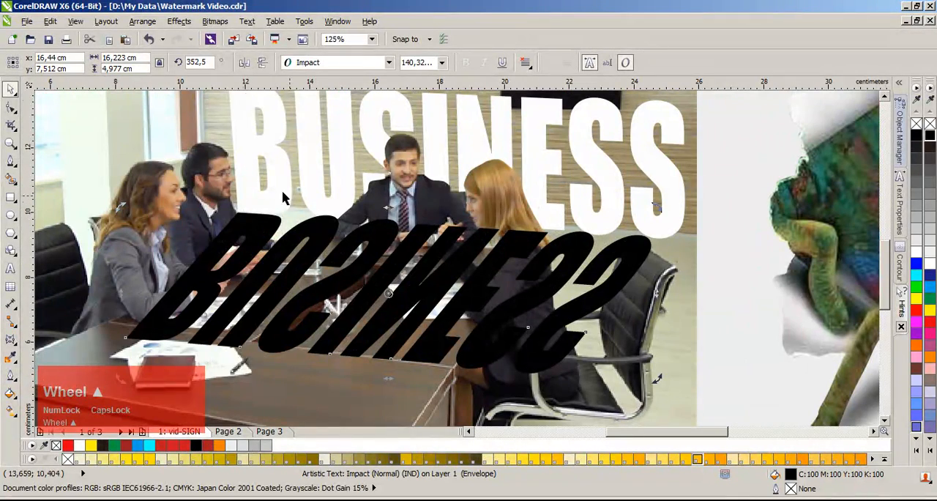
{"action": "left_click", "coordinate": [215, 21]}
{"action": "left_click", "coordinate": [241, 36]}
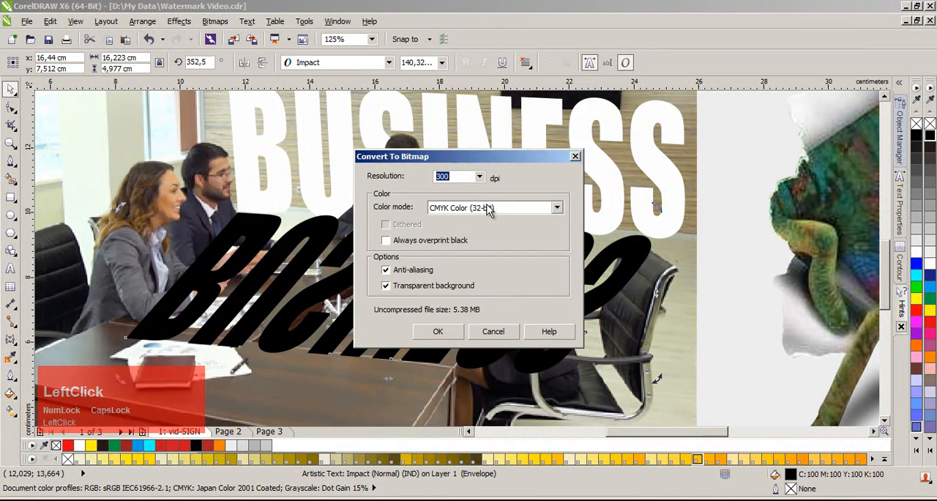
{"action": "left_click", "coordinate": [448, 330]}
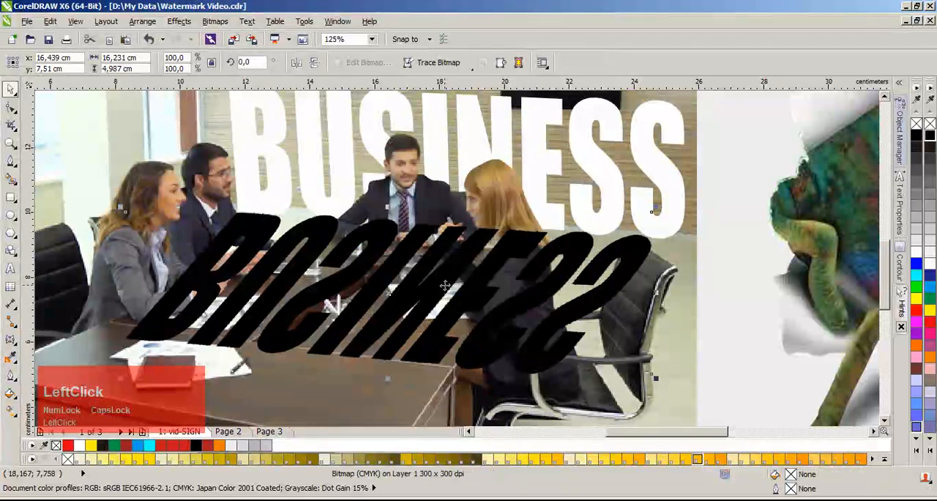
Step: Apply a Gaussian Blur with a radius of 23 pixels to the black shadow bitmap
{"action": "left_click", "coordinate": [214, 21]}
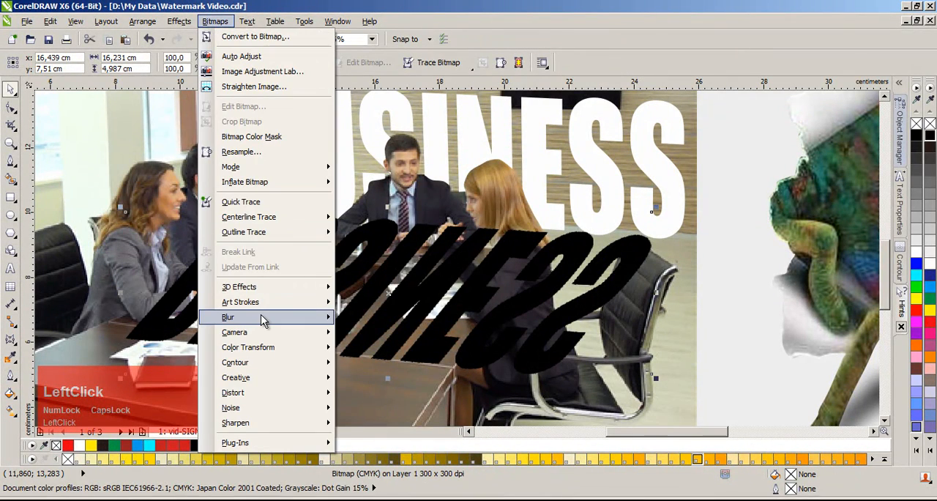
{"action": "mouse_move", "coordinate": [264, 321]}
{"action": "left_click", "coordinate": [382, 333]}
{"action": "left_click_drag", "start_coordinate": [510, 212], "coordinate": [578, 104]}
{"action": "left_click", "coordinate": [526, 122]}
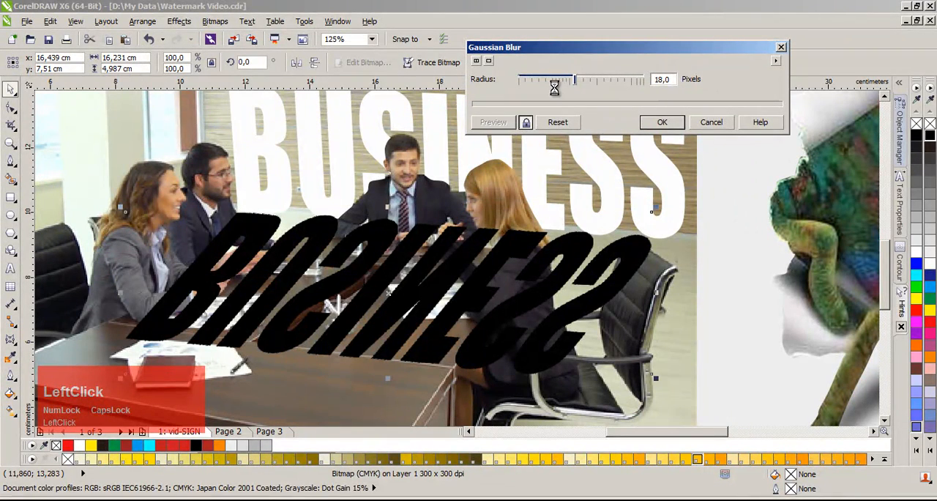
{"action": "left_click_drag", "start_coordinate": [575, 79], "coordinate": [552, 82]}
{"action": "left_click_drag", "start_coordinate": [550, 82], "coordinate": [580, 83]}
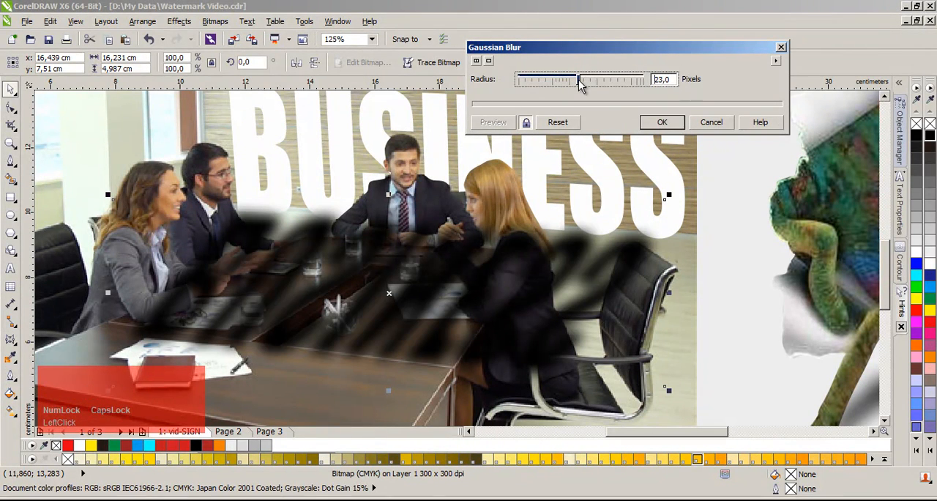
{"action": "left_click", "coordinate": [663, 123]}
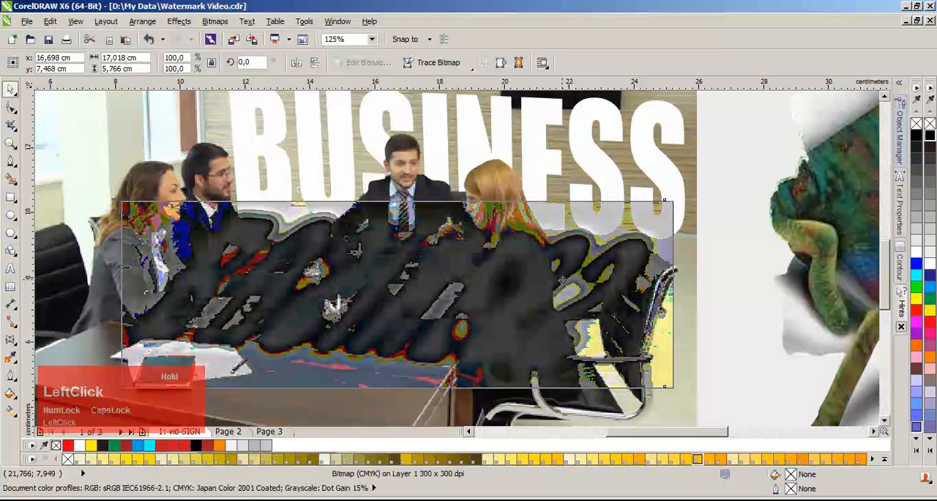
Step: Nudge the blurred shadow slightly to the right and bring the cut-out people and table to the front
{"action": "left_click_drag", "start_coordinate": [561, 279], "coordinate": [563, 275]}
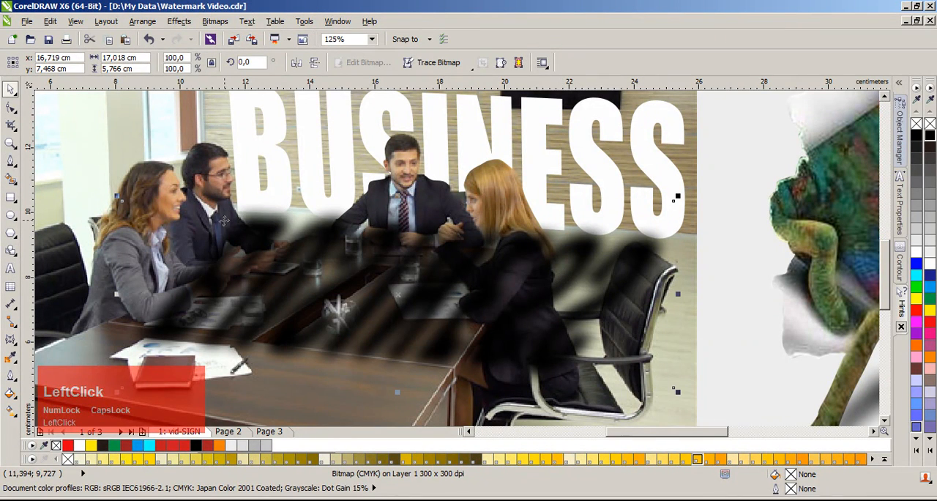
{"action": "left_click", "coordinate": [409, 187]}
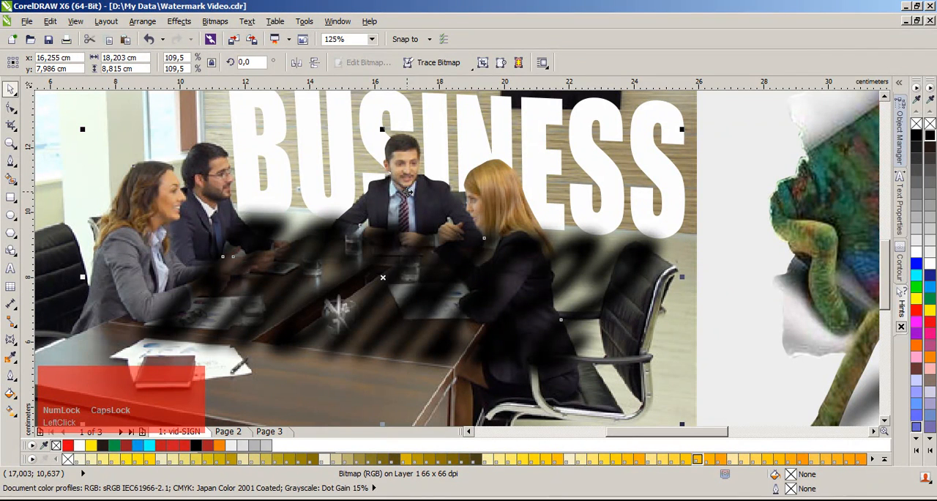
{"action": "key", "text": "shift+Page_Up"}
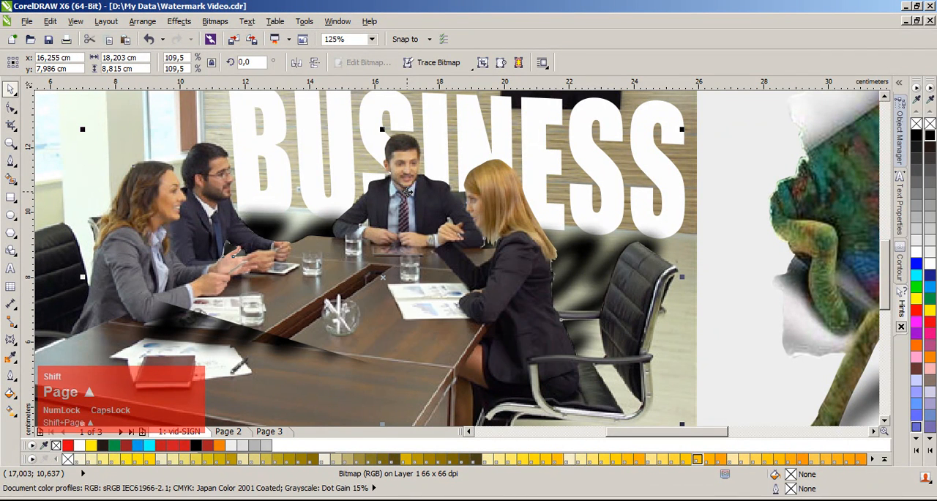
{"action": "left_click", "coordinate": [757, 255]}
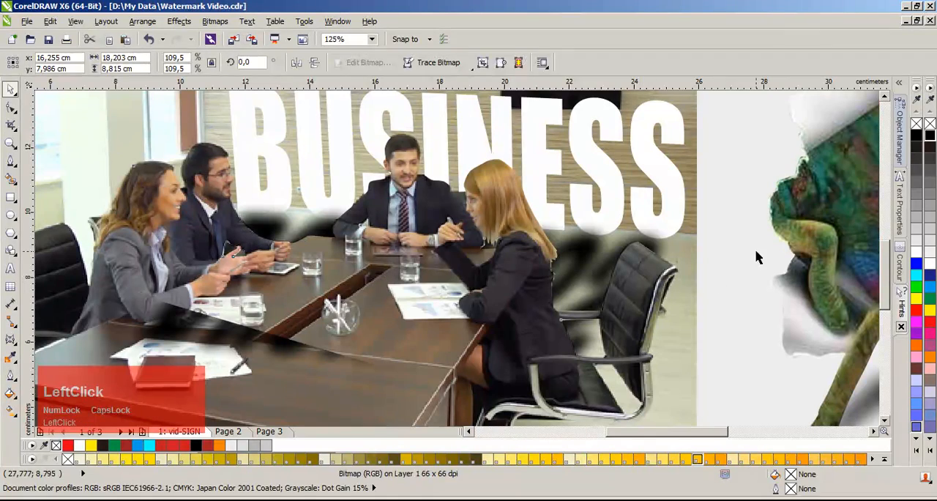
Step: Bring the BUSINESS text one level forward so it sits above the blurred shadow
{"action": "left_click", "coordinate": [596, 257]}
{"action": "scroll", "coordinate": [446, 250], "scroll_direction": "down", "scroll_amount": 2}
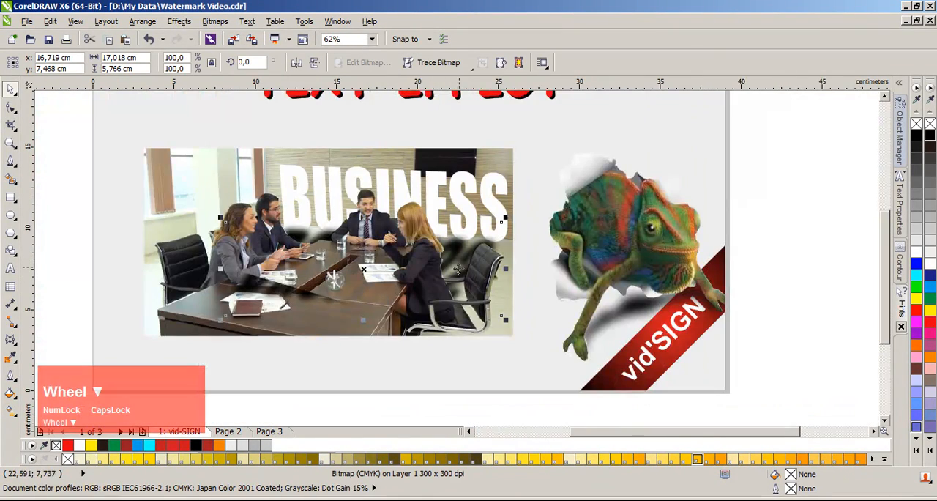
{"action": "scroll", "coordinate": [447, 251], "scroll_direction": "up", "scroll_amount": 2}
{"action": "left_click", "coordinate": [501, 190]}
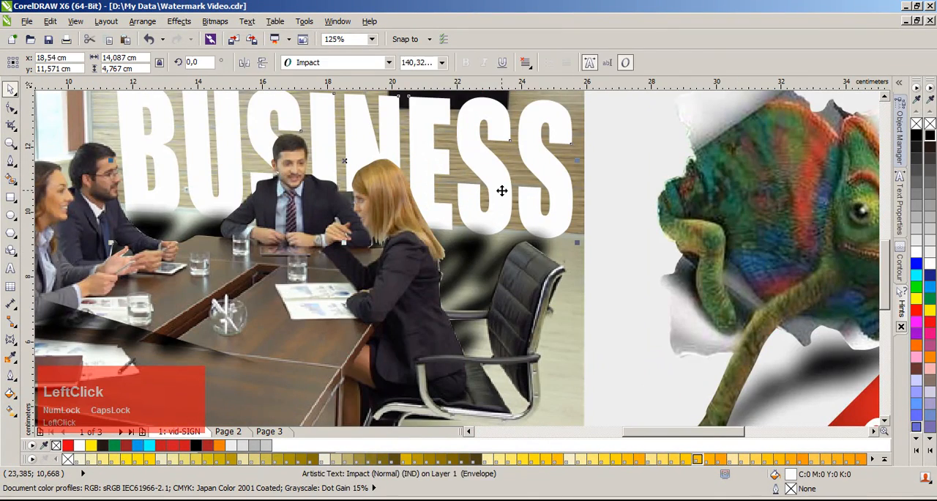
{"action": "key", "text": "ctrl+Page_Up"}
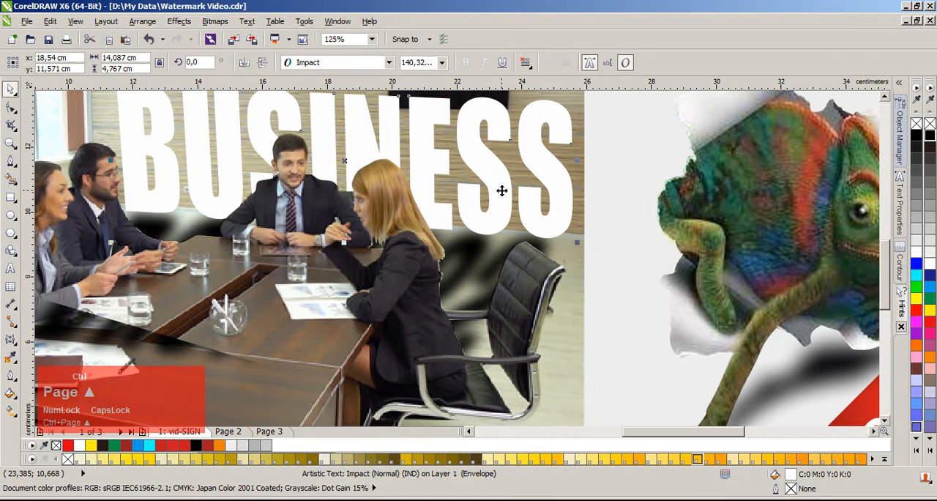
{"action": "left_click", "coordinate": [615, 246]}
Step: Apply a Uniform transparency to the blurred shadow to soften it on the floor
{"action": "left_click", "coordinate": [476, 255]}
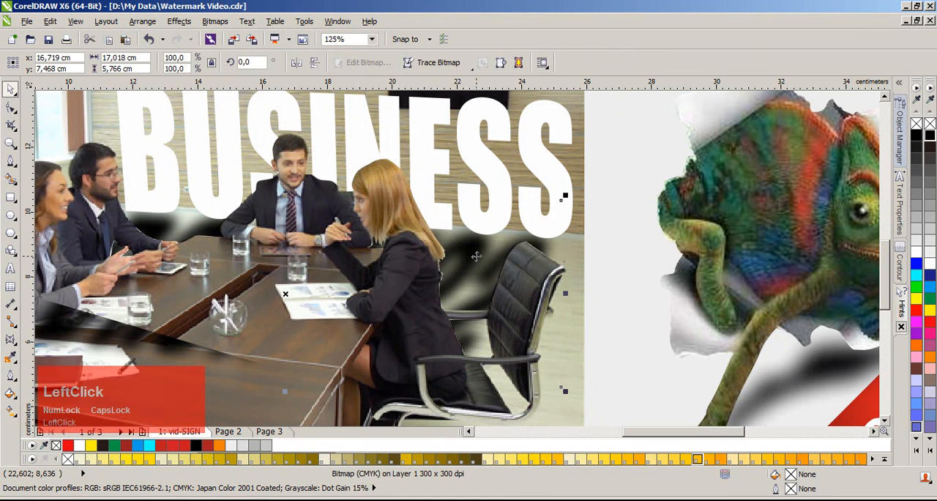
{"action": "left_click", "coordinate": [10, 344]}
{"action": "left_click", "coordinate": [66, 429]}
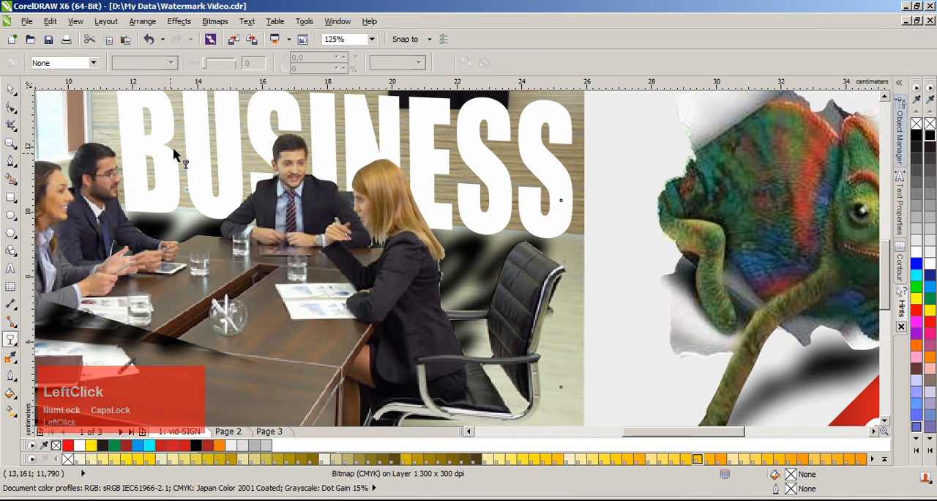
{"action": "left_click", "coordinate": [93, 63]}
{"action": "left_click", "coordinate": [80, 85]}
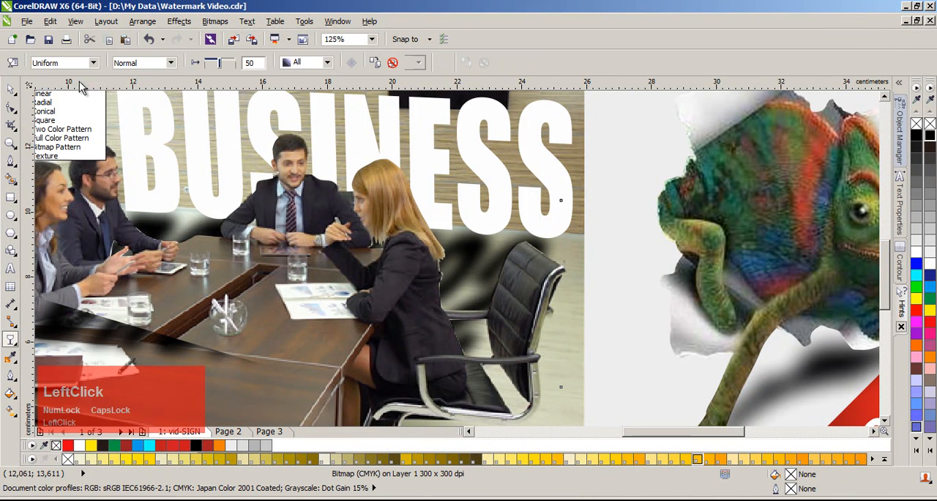
{"action": "left_click_drag", "start_coordinate": [223, 64], "coordinate": [224, 64]}
{"action": "left_click", "coordinate": [11, 89]}
{"action": "left_click", "coordinate": [584, 176]}
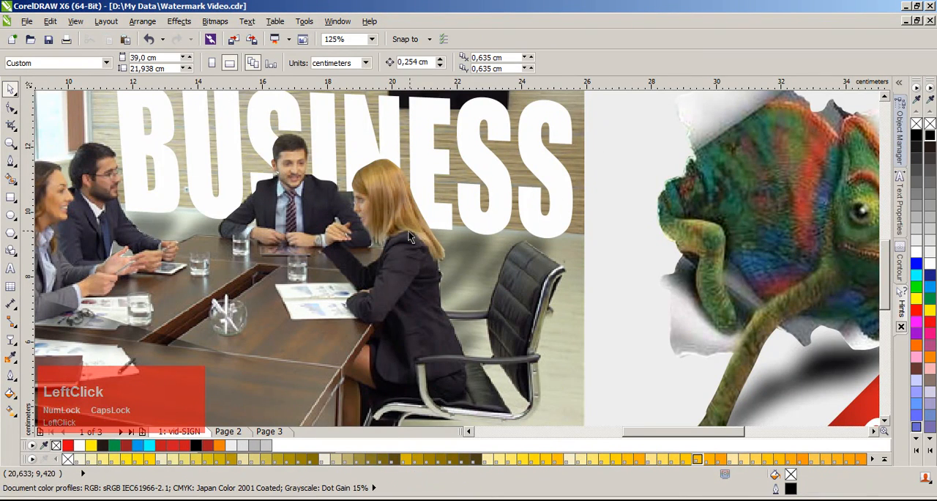
Step: Go to Page 2 and move the traced outline of the group off the desert photo to its right side
{"action": "scroll", "coordinate": [483, 267], "scroll_direction": "down", "scroll_amount": 2}
{"action": "scroll", "coordinate": [443, 276], "scroll_direction": "up", "scroll_amount": 1}
{"action": "scroll", "coordinate": [440, 272], "scroll_direction": "down", "scroll_amount": 1}
{"action": "key", "text": "F4"}
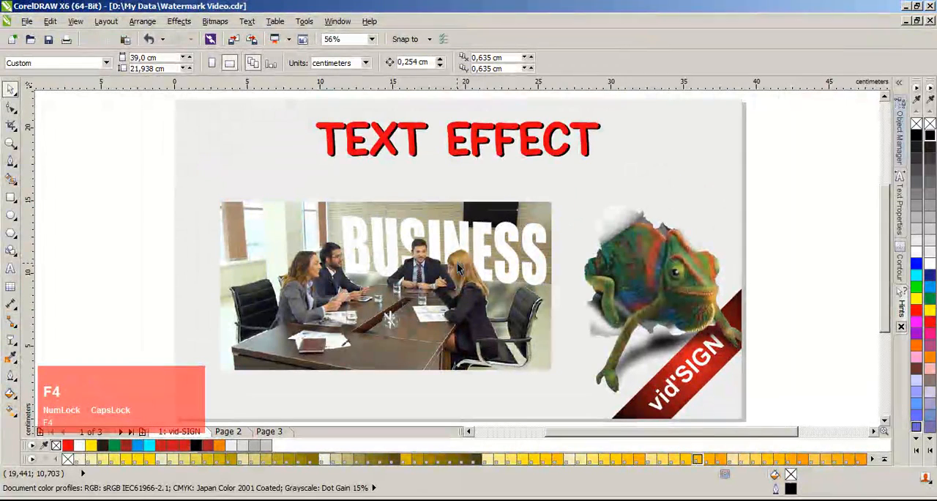
{"action": "left_click", "coordinate": [582, 243]}
{"action": "left_click", "coordinate": [236, 432]}
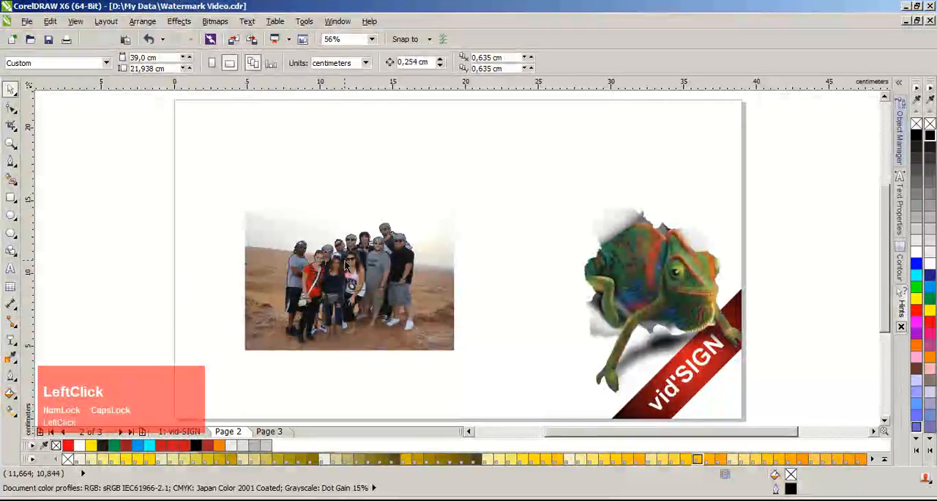
{"action": "scroll", "coordinate": [200, 261], "scroll_direction": "up", "scroll_amount": 1}
{"action": "left_click", "coordinate": [503, 316]}
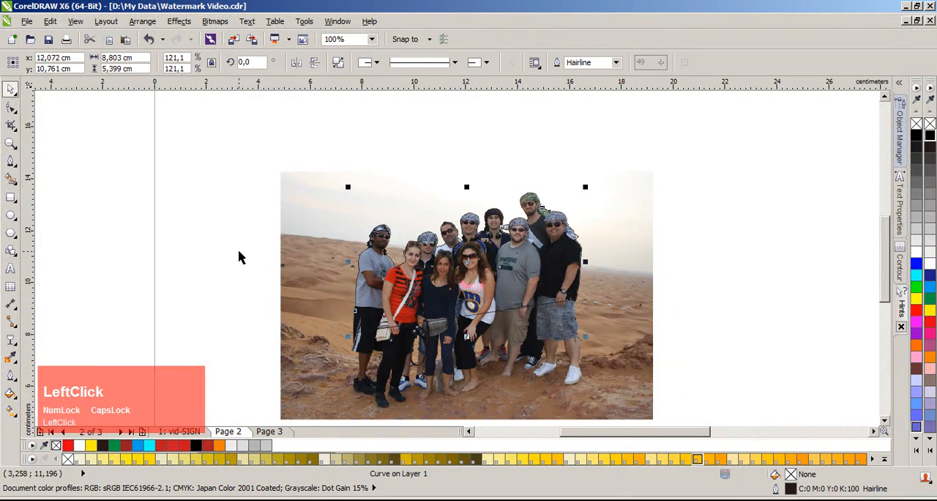
{"action": "scroll", "coordinate": [564, 264], "scroll_direction": "up", "scroll_amount": 1}
{"action": "scroll", "coordinate": [349, 258], "scroll_direction": "down", "scroll_amount": 1}
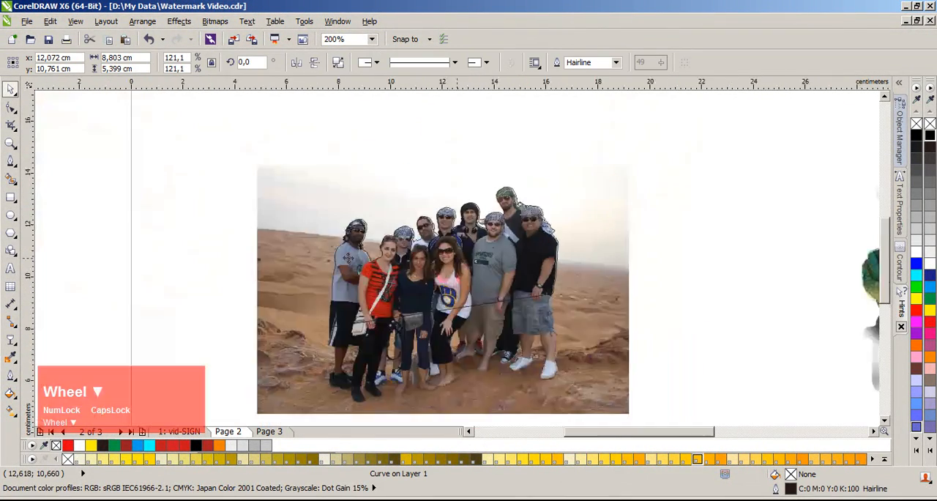
{"action": "left_click_drag", "start_coordinate": [504, 261], "coordinate": [740, 263]}
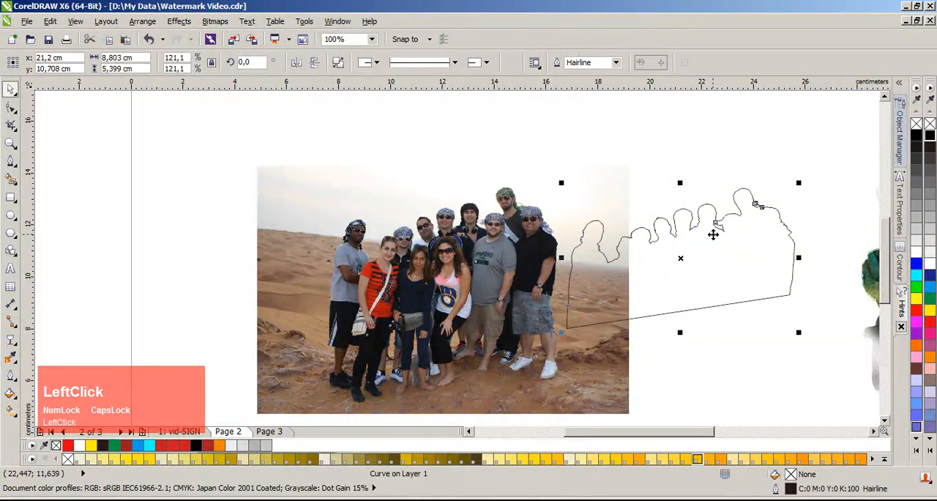
{"action": "scroll", "coordinate": [685, 249], "scroll_direction": "up", "scroll_amount": 1}
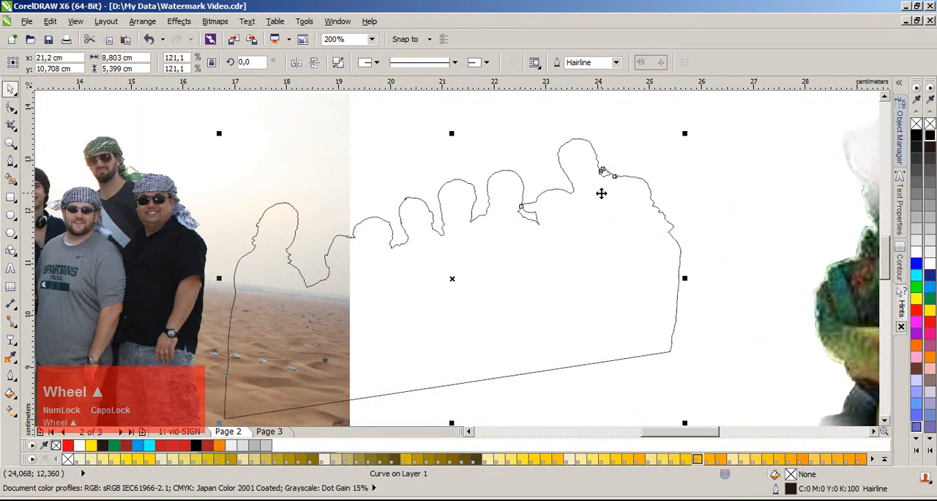
Step: Undo the last move of the traced group outline
{"action": "key", "text": "ctrl+z"}
{"action": "scroll", "coordinate": [454, 263], "scroll_direction": "left", "scroll_amount": 3}
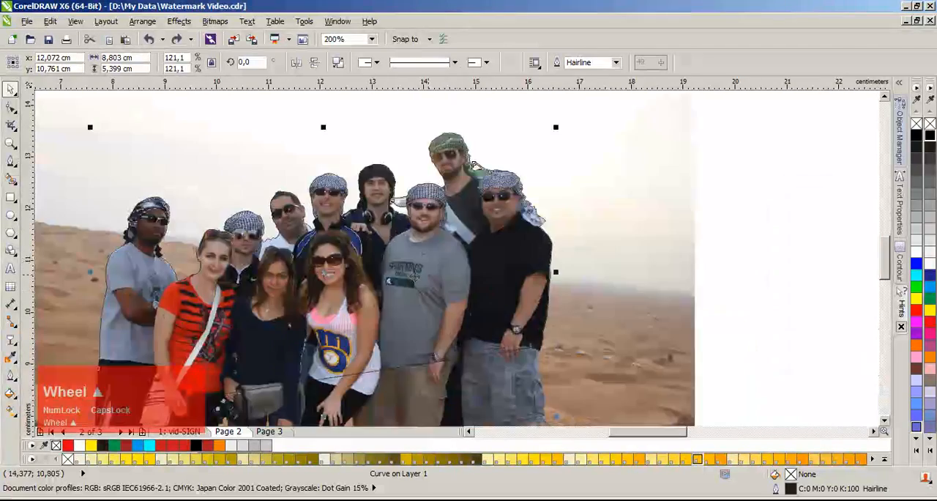
{"action": "scroll", "coordinate": [279, 269], "scroll_direction": "down", "scroll_amount": 1}
{"action": "scroll", "coordinate": [461, 257], "scroll_direction": "up", "scroll_amount": 1}
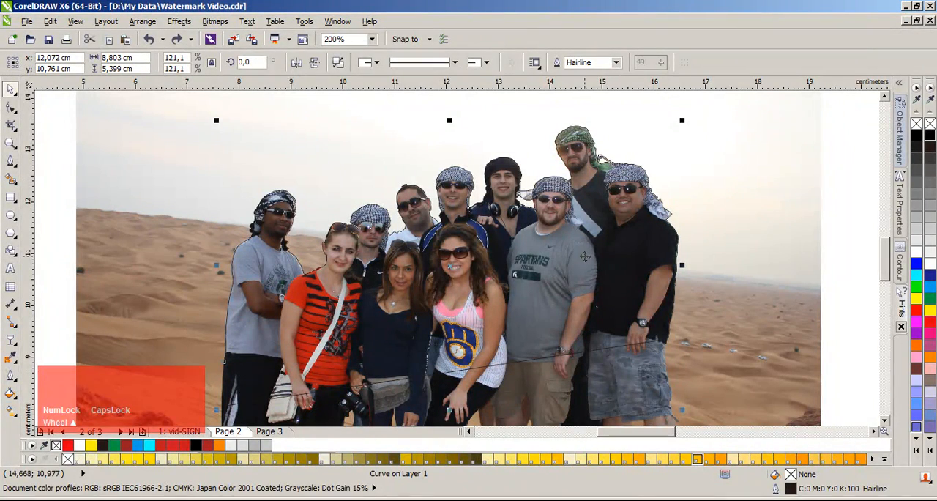
Step: Intersect the traced outline with the desert photo to create a cut-out copy of the group
{"action": "left_click", "coordinate": [56, 217]}
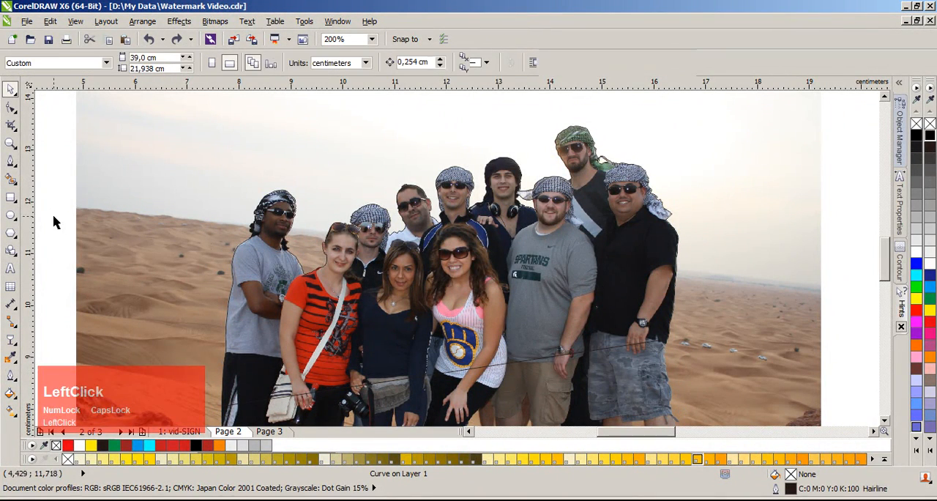
{"action": "key", "text": "ctrl+z"}
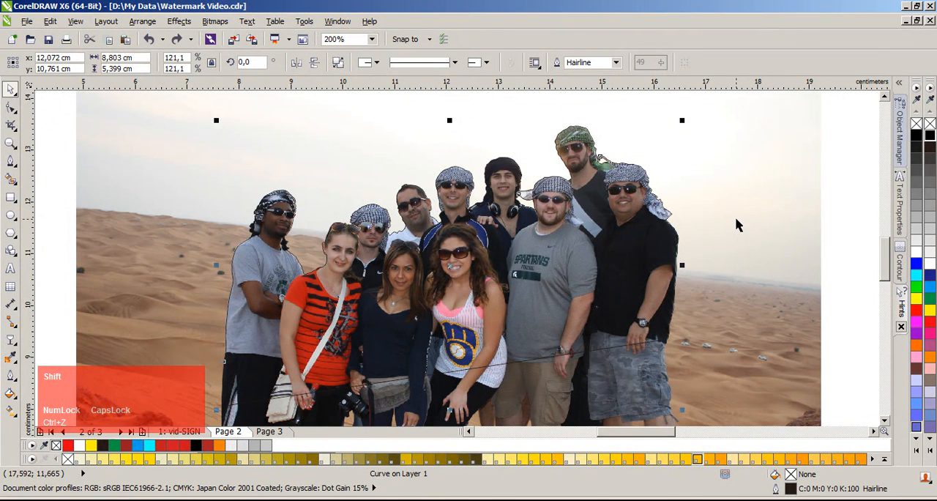
{"action": "left_click", "coordinate": [688, 238], "text": "shift"}
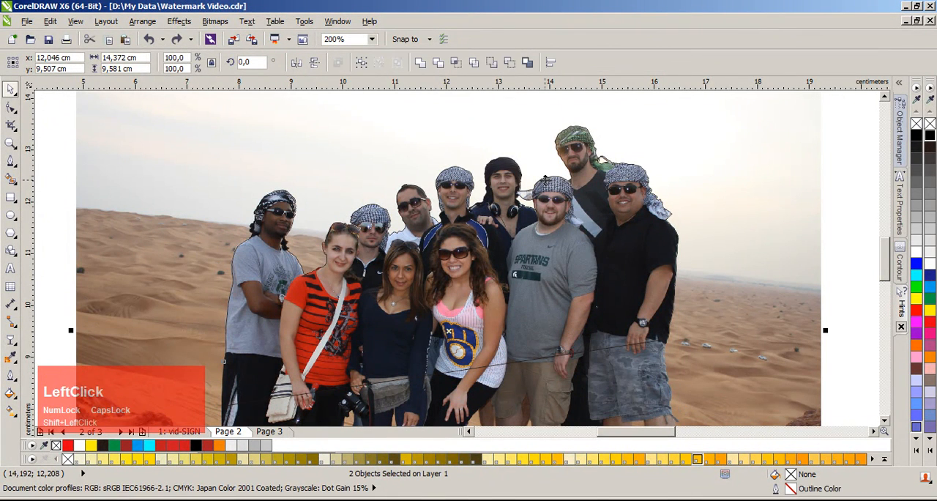
{"action": "left_click", "coordinate": [457, 63]}
{"action": "left_click", "coordinate": [51, 220]}
{"action": "scroll", "coordinate": [449, 263], "scroll_direction": "down", "scroll_amount": 1}
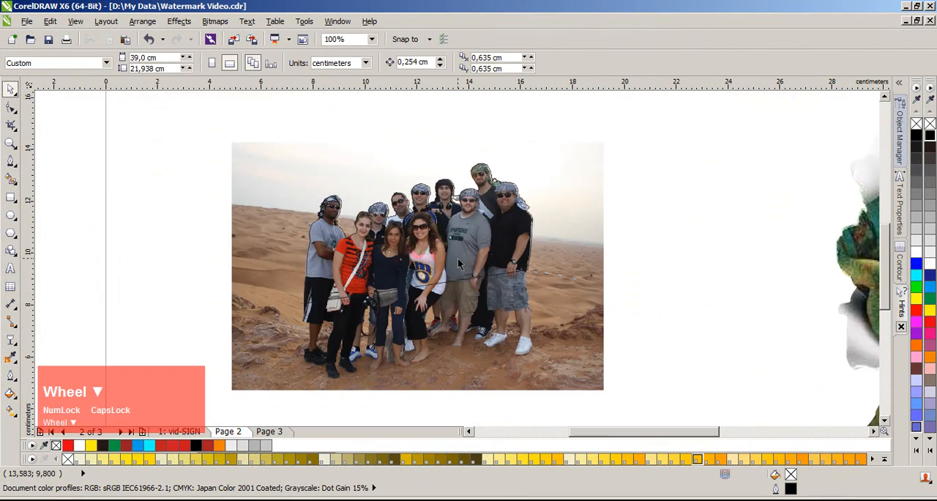
Step: Move the traced outline off the group toward the photo's right side and delete it
{"action": "left_click_drag", "start_coordinate": [447, 258], "coordinate": [594, 294]}
{"action": "left_click_drag", "start_coordinate": [647, 258], "coordinate": [689, 270]}
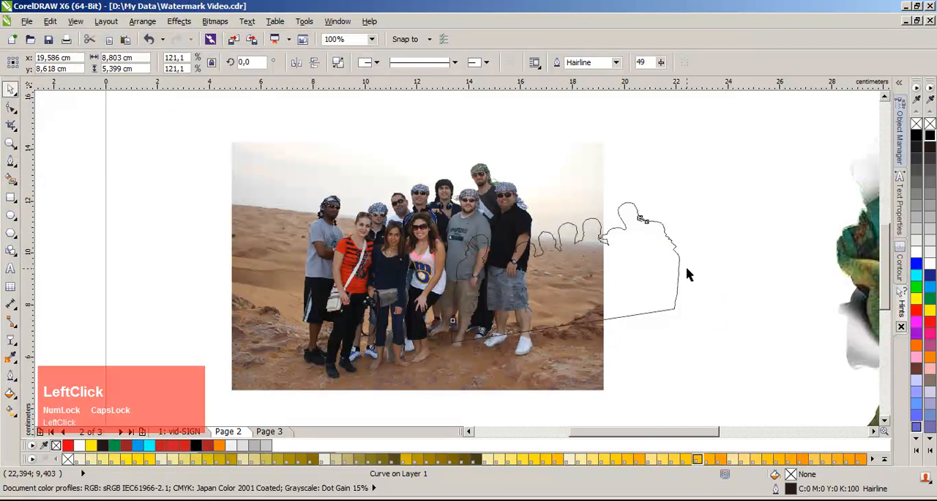
{"action": "key", "text": "Delete"}
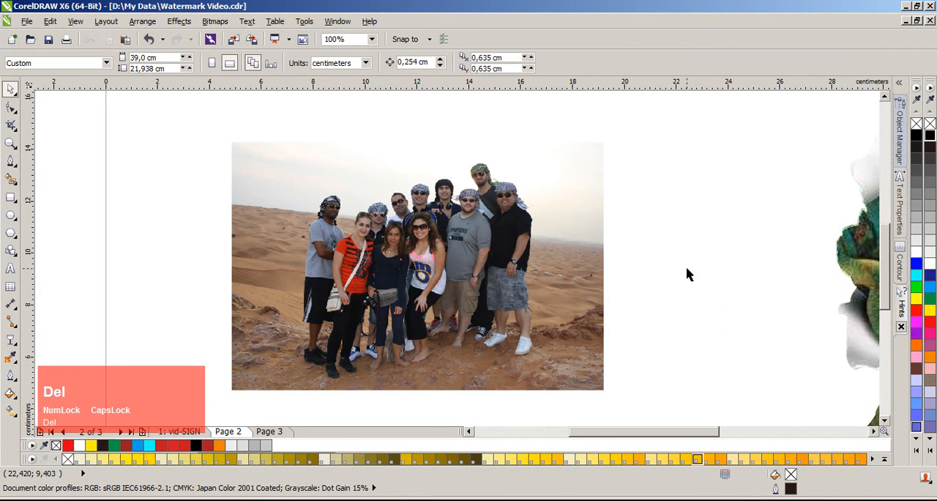
Step: Move the cut-out group off the photo to inspect it, undo the move and deselect it
{"action": "left_click_drag", "start_coordinate": [524, 315], "coordinate": [638, 336]}
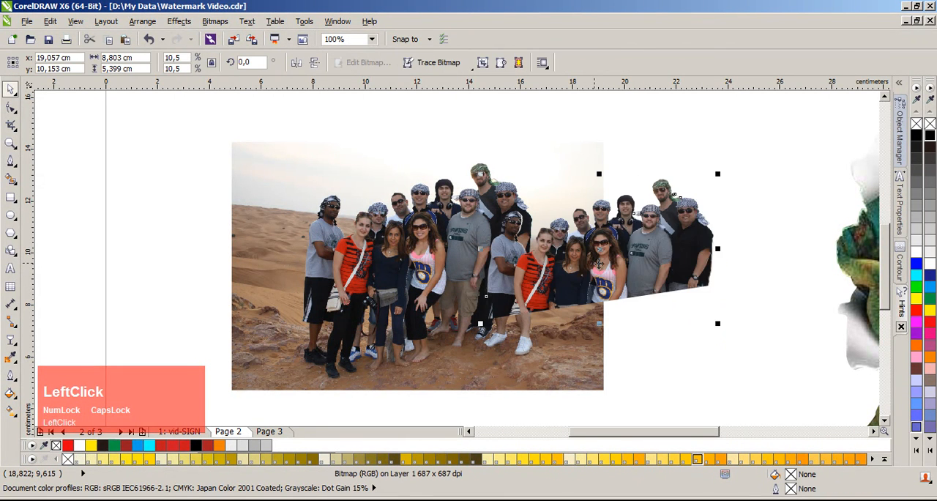
{"action": "left_click_drag", "start_coordinate": [593, 262], "coordinate": [647, 272]}
{"action": "key", "text": "ctrl+z"}
{"action": "key", "text": "ctrl+z"}
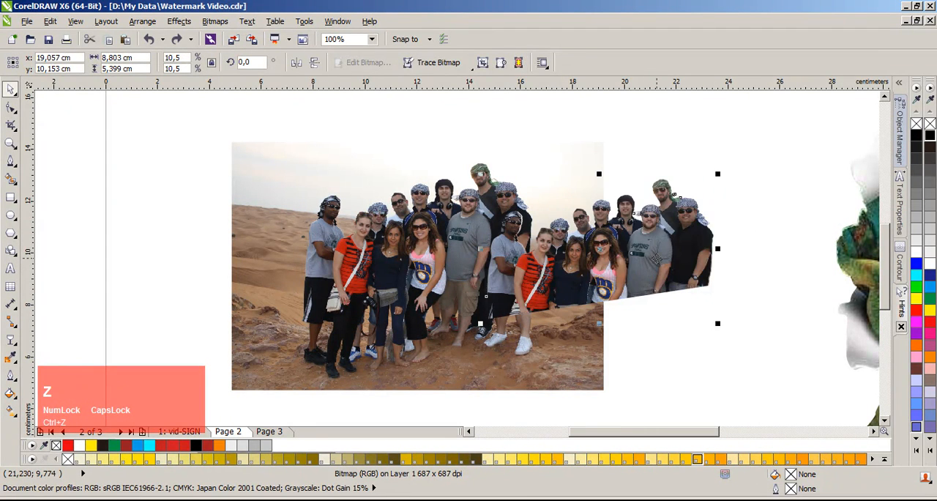
{"action": "left_click", "coordinate": [666, 256]}
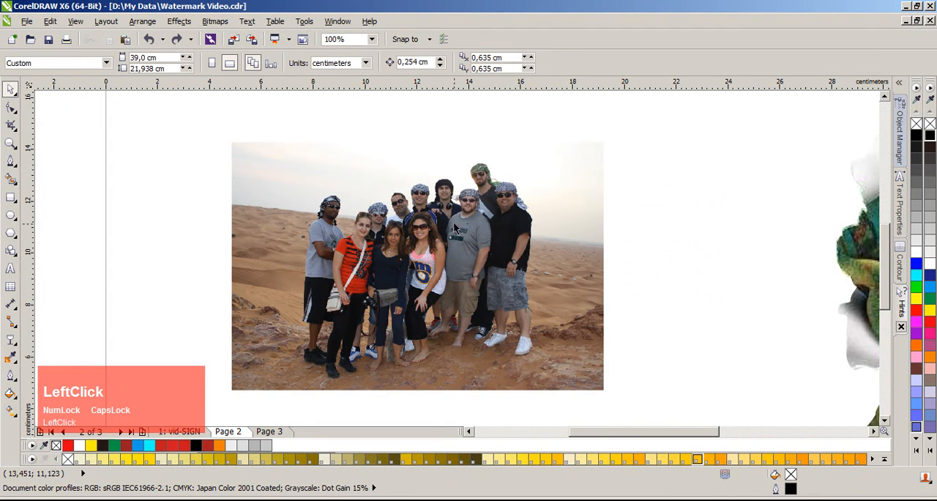
Step: Add the artistic text TOGETHER over the desert photo, starting beside the leftmost person's head
{"action": "scroll", "coordinate": [431, 157], "scroll_direction": "up", "scroll_amount": 1}
{"action": "left_click", "coordinate": [10, 268]}
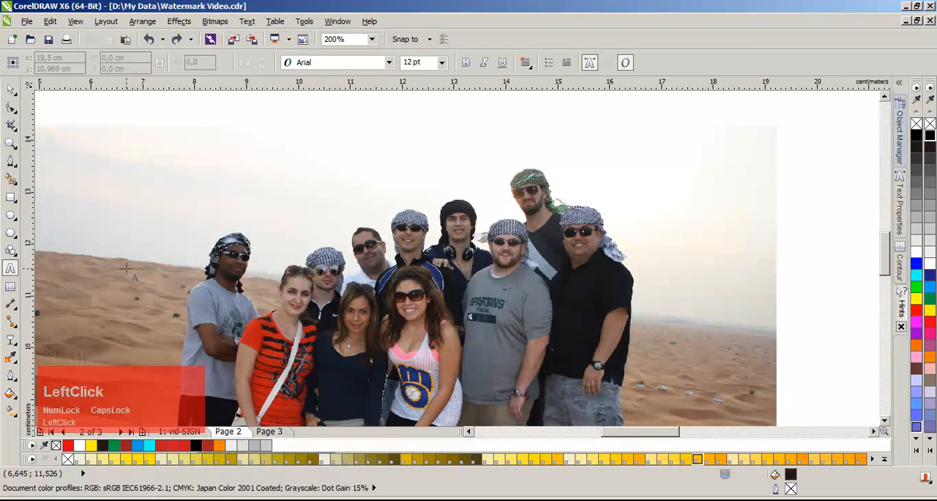
{"action": "left_click", "coordinate": [138, 274]}
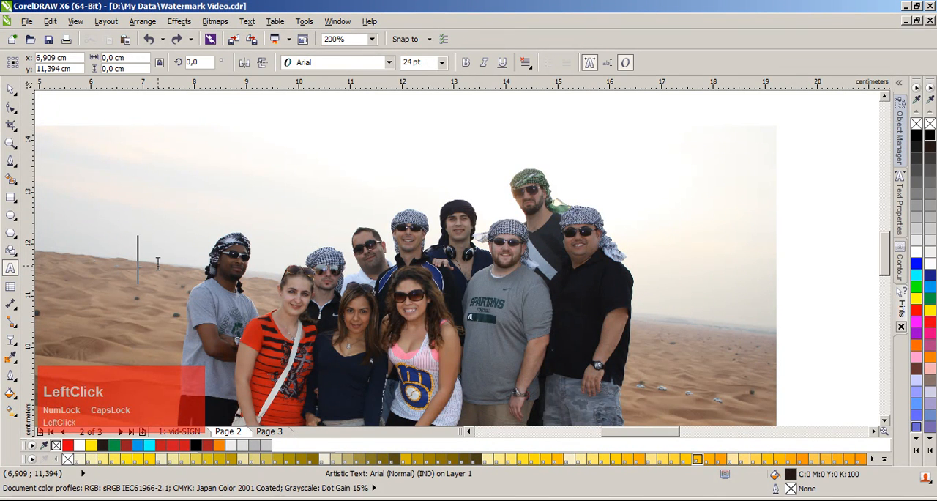
{"action": "type", "text": "TO"}
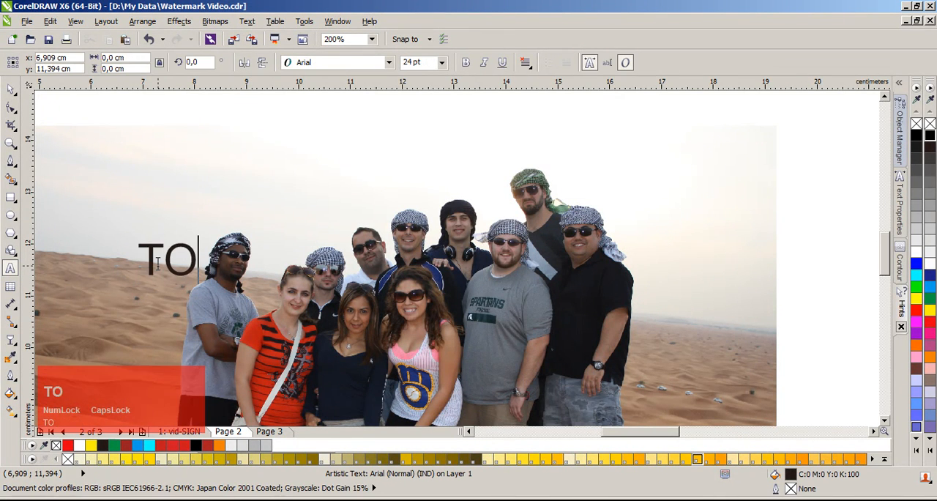
{"action": "type", "text": "GETHER"}
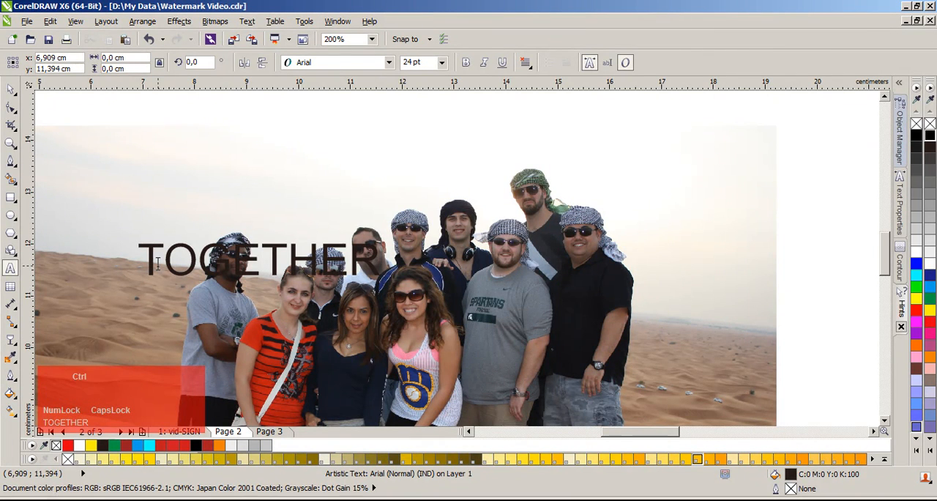
{"action": "key", "text": "ctrl+space"}
Step: Set the TOGETHER text's font to Impact
{"action": "scroll", "coordinate": [463, 223], "scroll_direction": "down", "scroll_amount": 1}
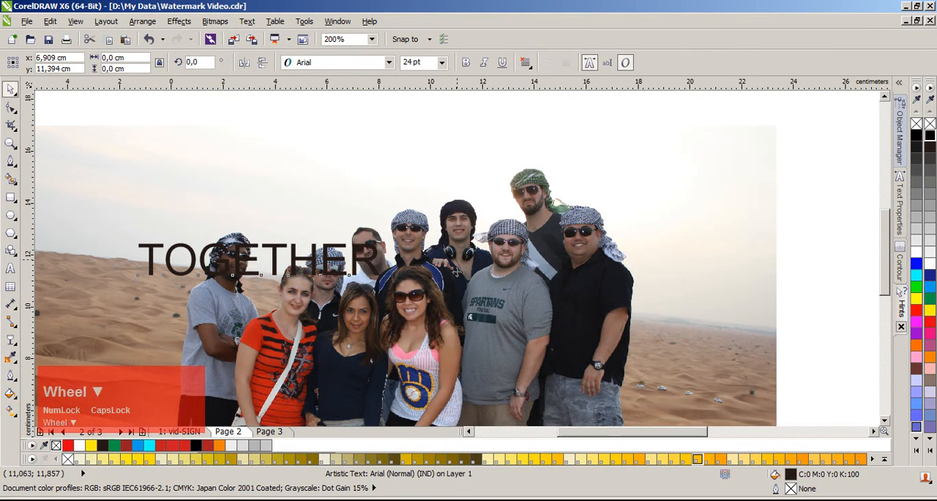
{"action": "scroll", "coordinate": [462, 266], "scroll_direction": "up", "scroll_amount": 1}
{"action": "left_click", "coordinate": [389, 63]}
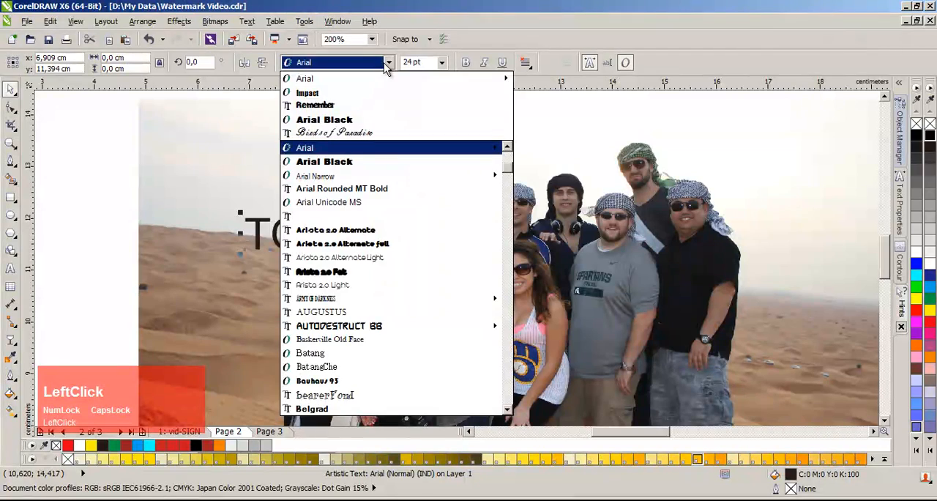
{"action": "left_click", "coordinate": [380, 95]}
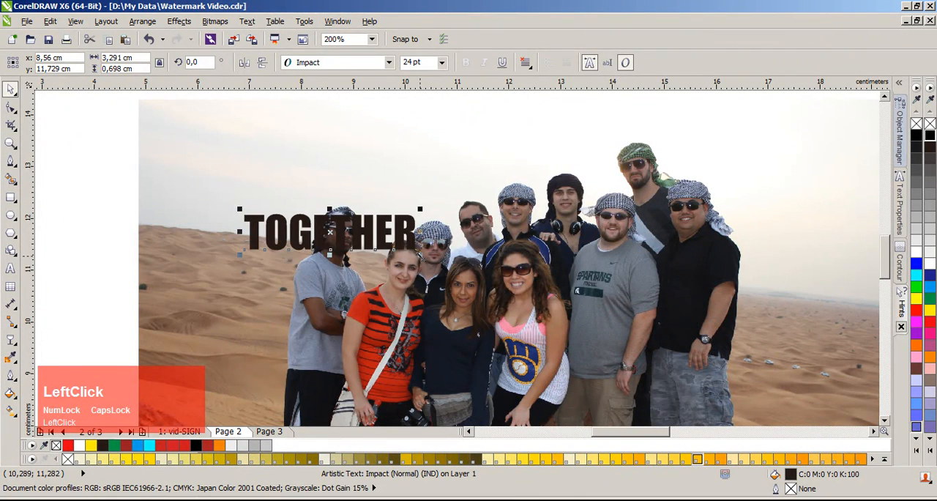
Step: Enlarge the TOGETHER text to about 13.2 by 2.8 cm and place it across the upper part of the photo
{"action": "left_click_drag", "start_coordinate": [418, 256], "coordinate": [742, 439]}
{"action": "scroll", "coordinate": [456, 256], "scroll_direction": "down", "scroll_amount": 1}
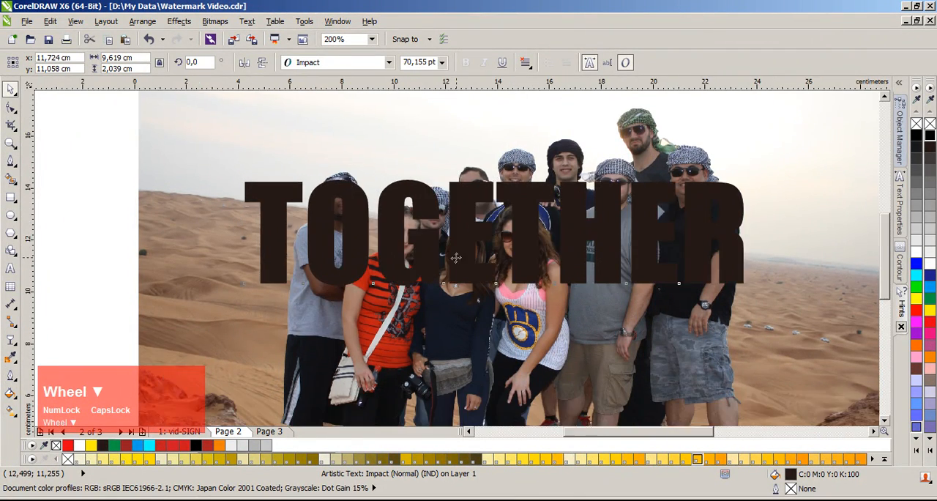
{"action": "left_click_drag", "start_coordinate": [455, 257], "coordinate": [448, 231]}
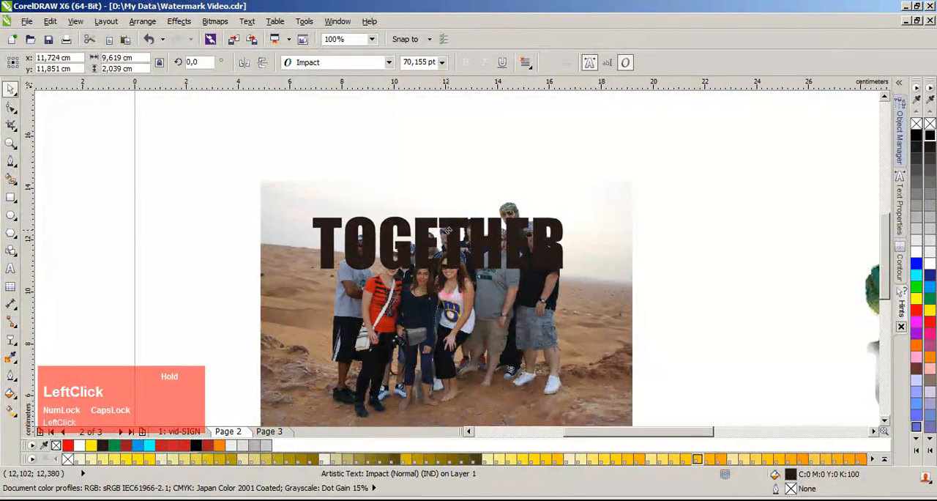
{"action": "scroll", "coordinate": [472, 224], "scroll_direction": "up", "scroll_amount": 1}
{"action": "left_click_drag", "start_coordinate": [659, 323], "coordinate": [758, 344]}
{"action": "left_click_drag", "start_coordinate": [685, 235], "coordinate": [673, 204]}
{"action": "scroll", "coordinate": [699, 252], "scroll_direction": "down", "scroll_amount": 1}
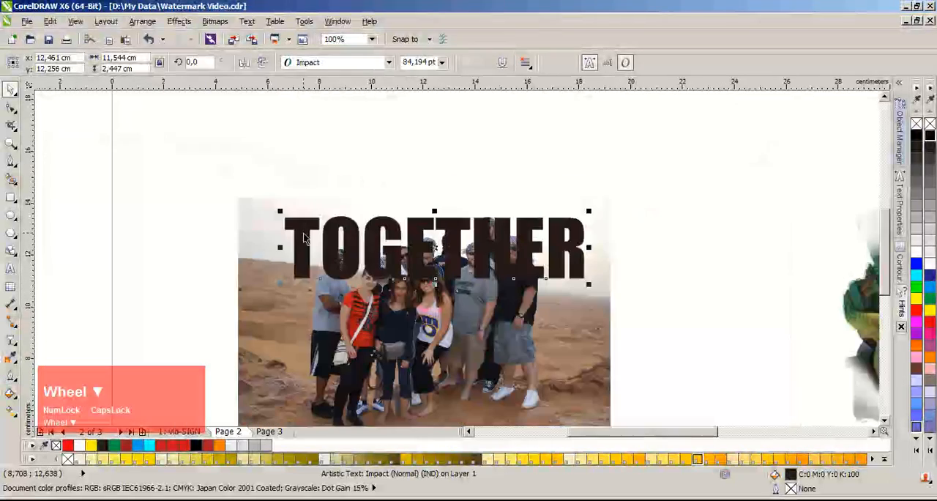
{"action": "left_click_drag", "start_coordinate": [284, 214], "coordinate": [238, 179]}
{"action": "left_click_drag", "start_coordinate": [470, 226], "coordinate": [481, 227]}
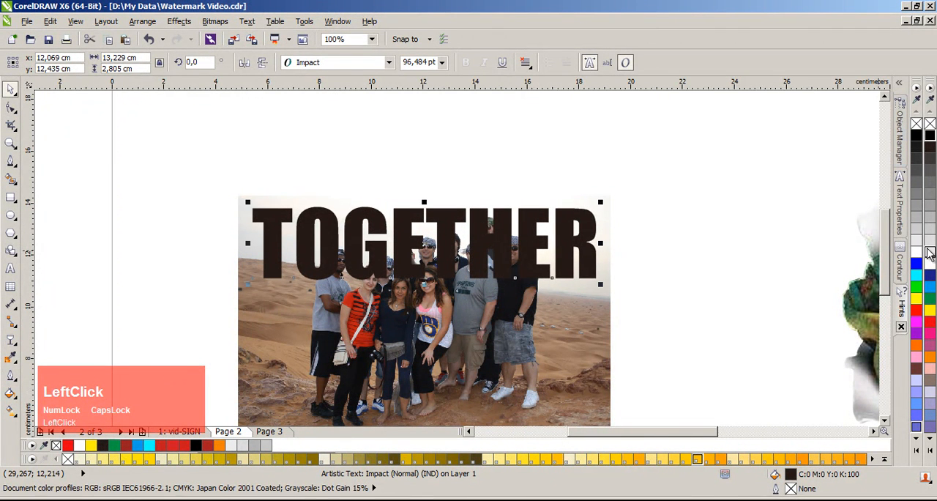
Step: Fill the TOGETHER text with white
{"action": "left_click", "coordinate": [930, 264]}
{"action": "scroll", "coordinate": [442, 278], "scroll_direction": "up", "scroll_amount": 1}
{"action": "scroll", "coordinate": [441, 278], "scroll_direction": "down", "scroll_amount": 1}
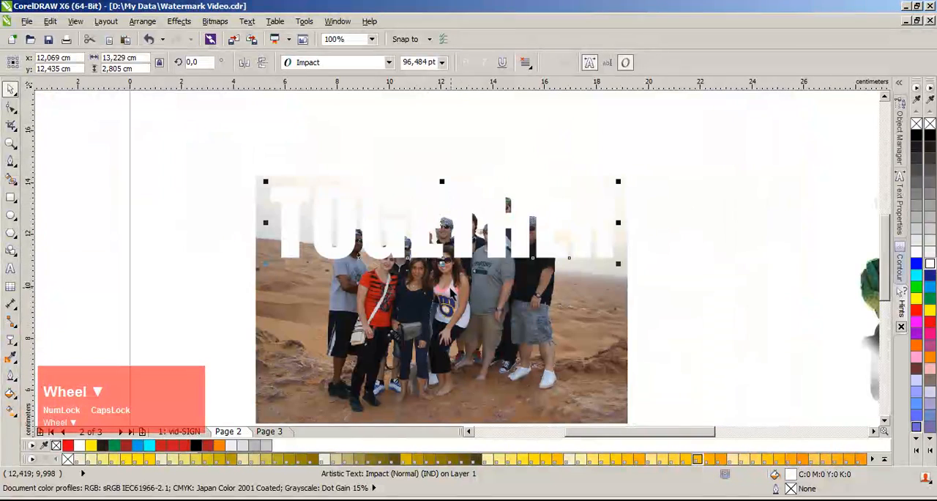
Step: Bring the cut-out group one level forward so it sits in front of the TOGETHER text
{"action": "left_click", "coordinate": [446, 281]}
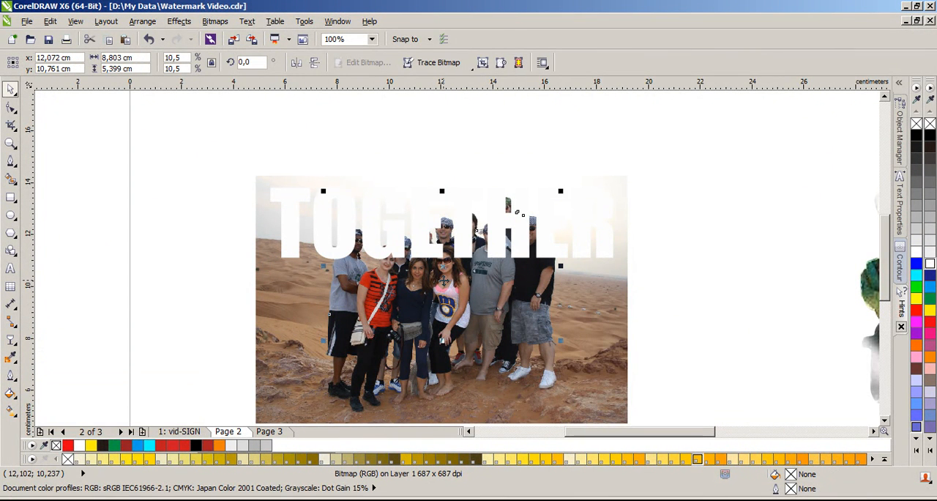
{"action": "key", "text": "ctrl"}
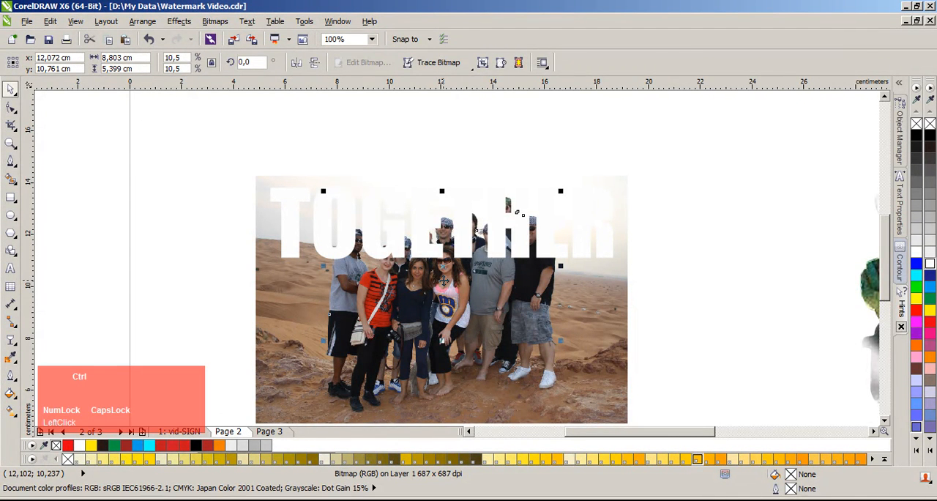
{"action": "key", "text": "ctrl+Page_Up"}
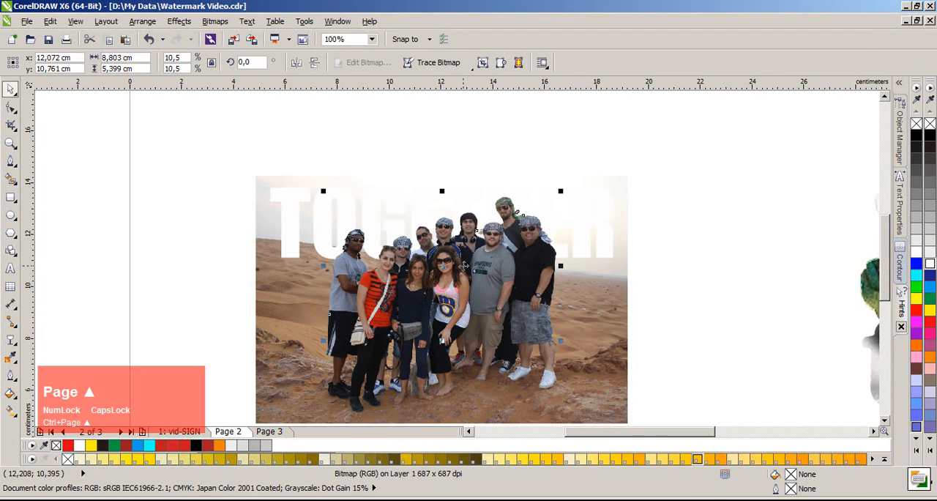
Step: Fill the TOGETHER text with orange and deselect it
{"action": "left_click", "coordinate": [590, 224]}
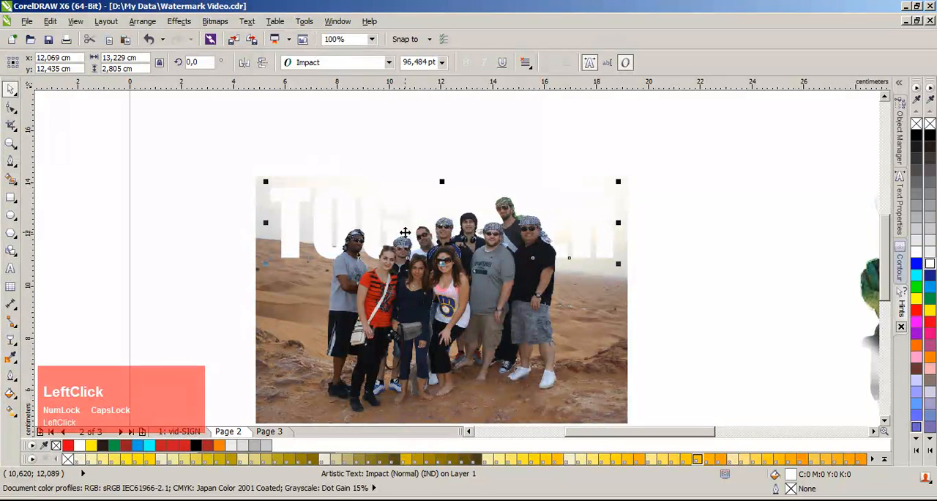
{"action": "left_click", "coordinate": [928, 356]}
{"action": "left_click", "coordinate": [710, 290]}
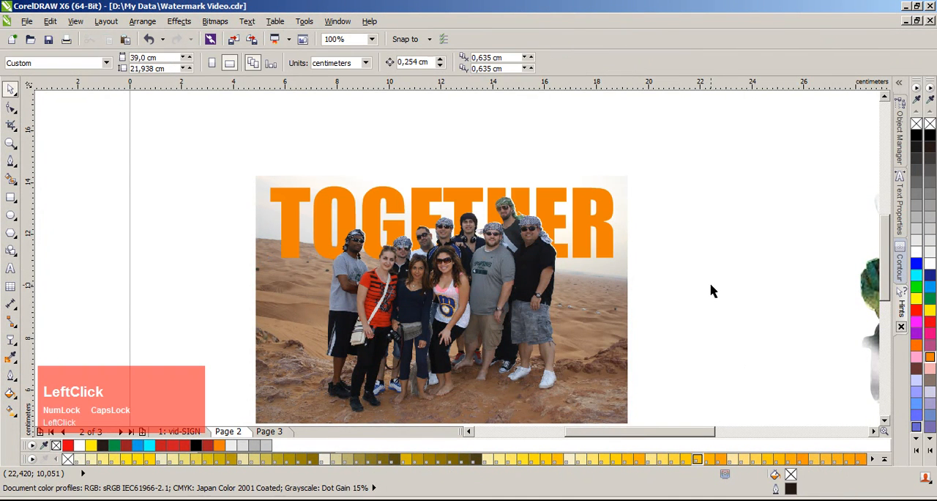
Step: Examine the cut-out edges around the people's heads against the orange text
{"action": "scroll", "coordinate": [455, 225], "scroll_direction": "up", "scroll_amount": 3}
{"action": "scroll", "coordinate": [167, 261], "scroll_direction": "up", "scroll_amount": 2}
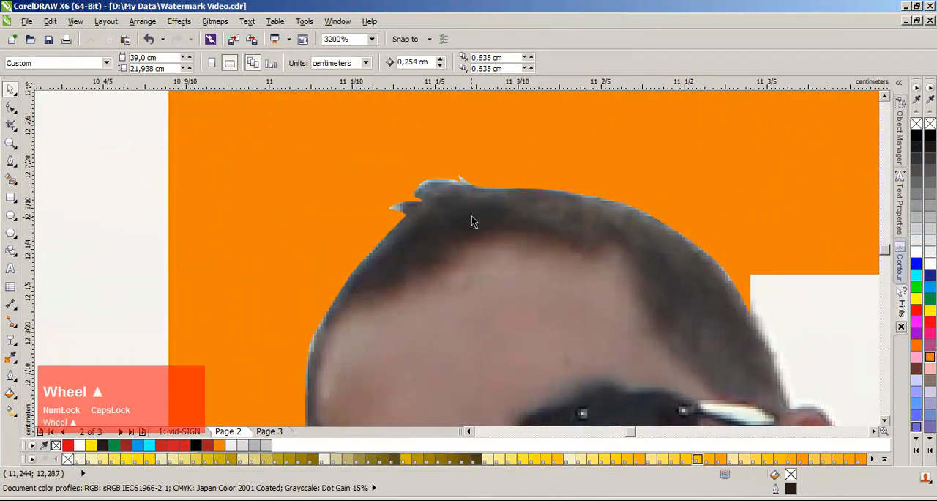
{"action": "scroll", "coordinate": [453, 260], "scroll_direction": "down", "scroll_amount": 1}
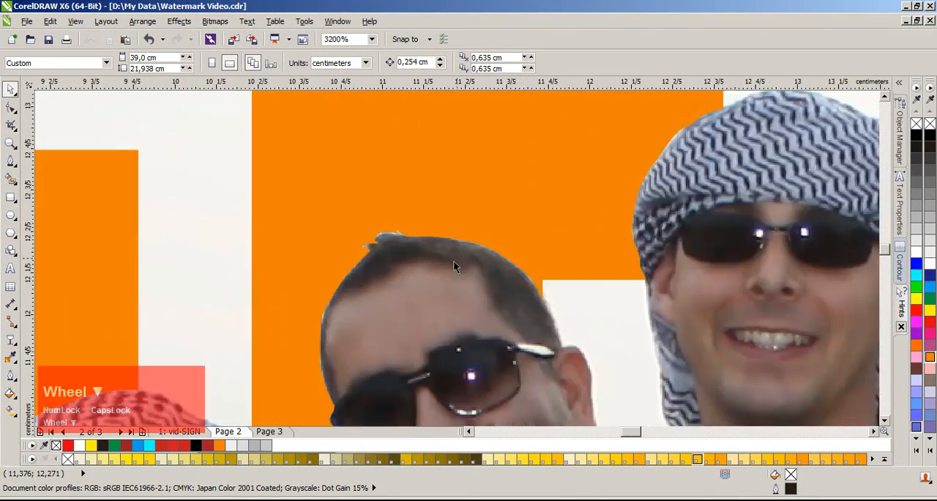
{"action": "scroll", "coordinate": [447, 257], "scroll_direction": "up", "scroll_amount": 1}
{"action": "scroll", "coordinate": [469, 264], "scroll_direction": "down", "scroll_amount": 2}
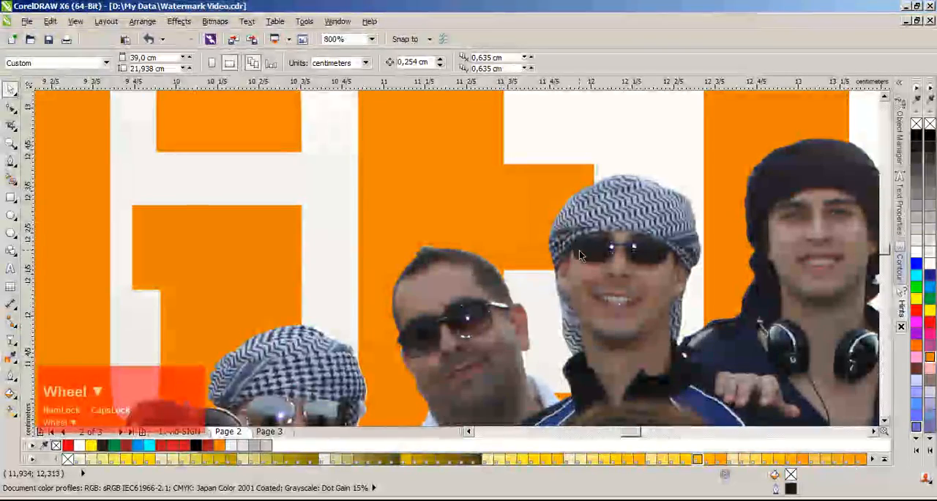
{"action": "scroll", "coordinate": [457, 263], "scroll_direction": "down", "scroll_amount": 1}
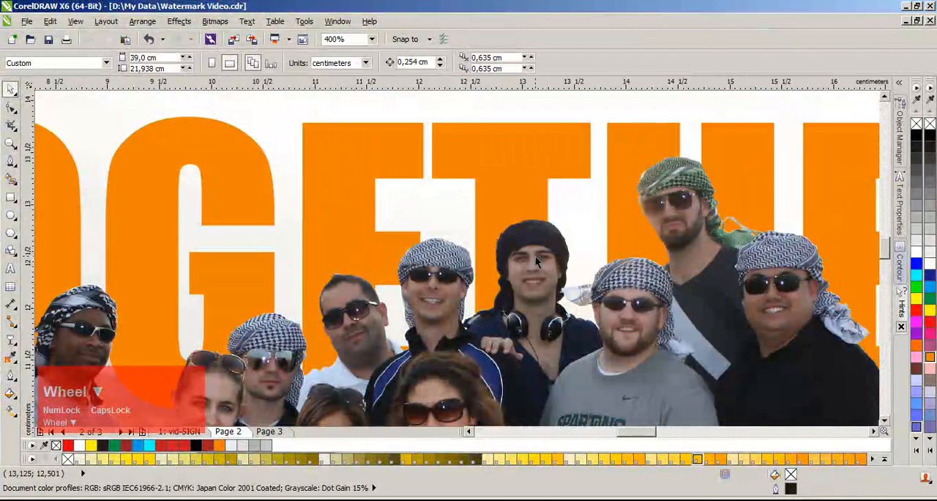
{"action": "scroll", "coordinate": [470, 284], "scroll_direction": "down", "scroll_amount": 1}
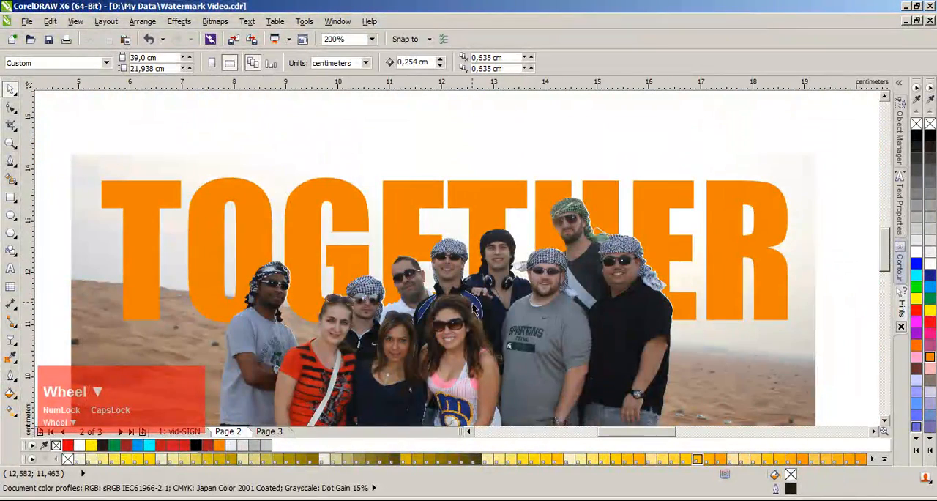
Step: Examine the cut-out group's edges against the text and background at closer zoom, leaving nothing selected
{"action": "left_click", "coordinate": [475, 314]}
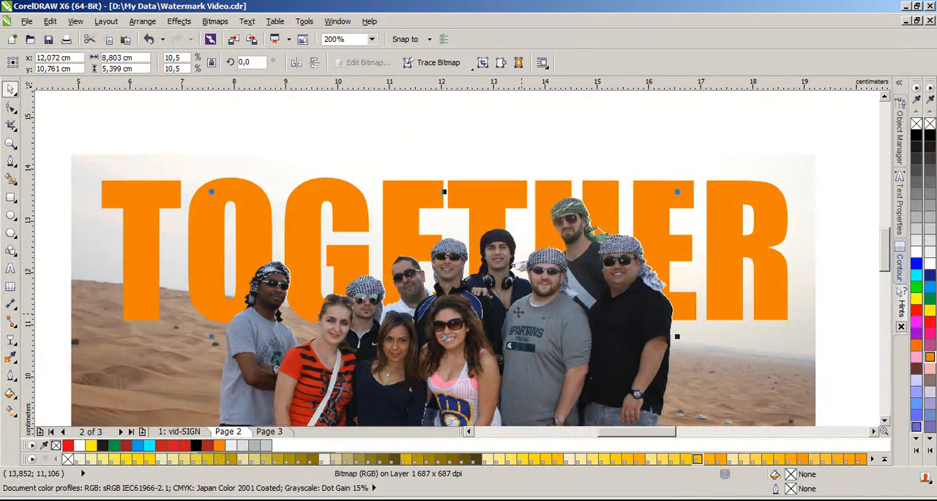
{"action": "scroll", "coordinate": [454, 258], "scroll_direction": "down", "scroll_amount": 1}
{"action": "scroll", "coordinate": [449, 253], "scroll_direction": "up", "scroll_amount": 1}
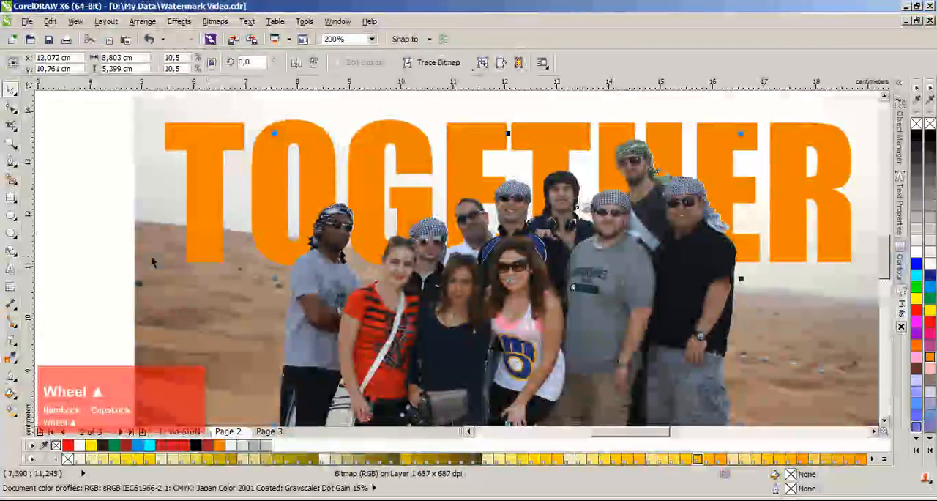
{"action": "left_click", "coordinate": [10, 161]}
{"action": "scroll", "coordinate": [341, 249], "scroll_direction": "up", "scroll_amount": 1}
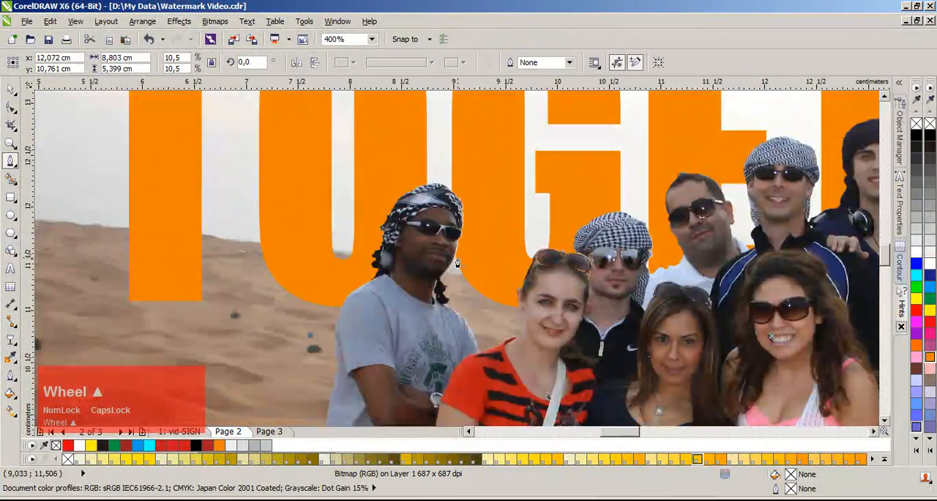
{"action": "scroll", "coordinate": [526, 300], "scroll_direction": "down", "scroll_amount": 2}
{"action": "key", "text": "space"}
{"action": "left_click", "coordinate": [726, 280]}
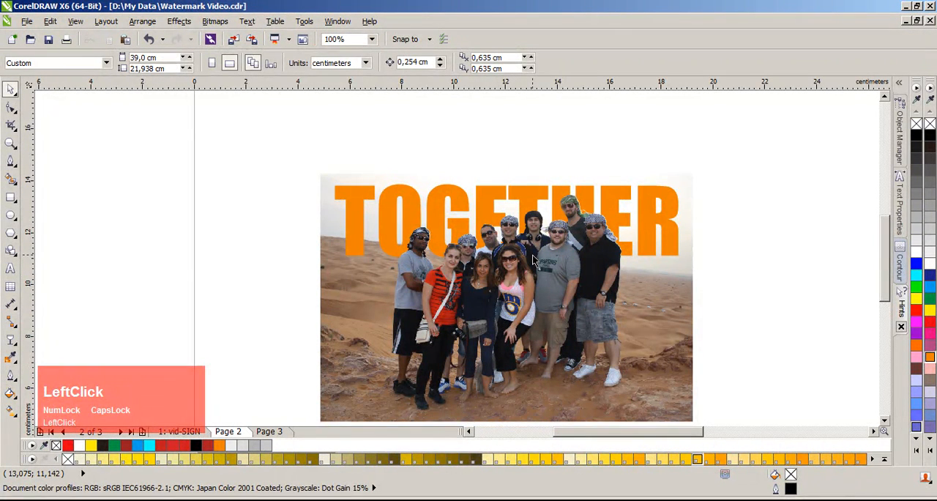
Step: Cut the orange TOGETHER text to the clipboard
{"action": "left_click", "coordinate": [586, 192]}
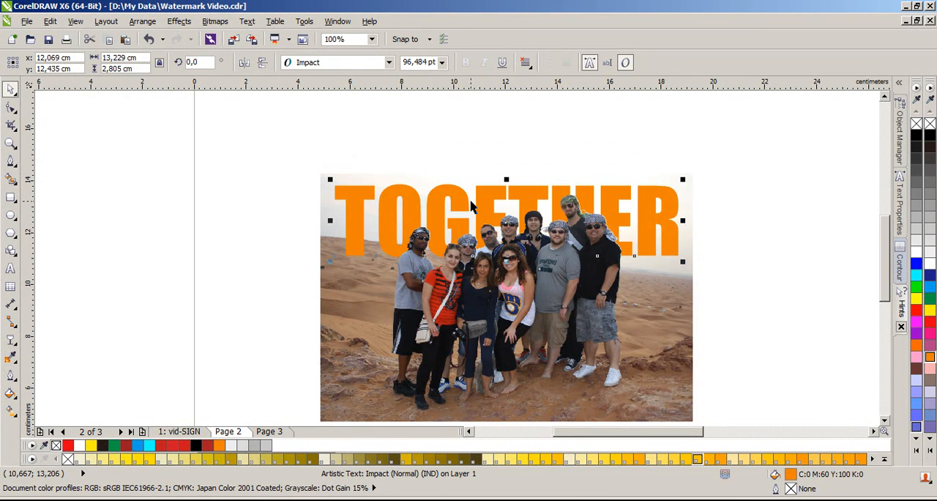
{"action": "key", "text": "ctrl"}
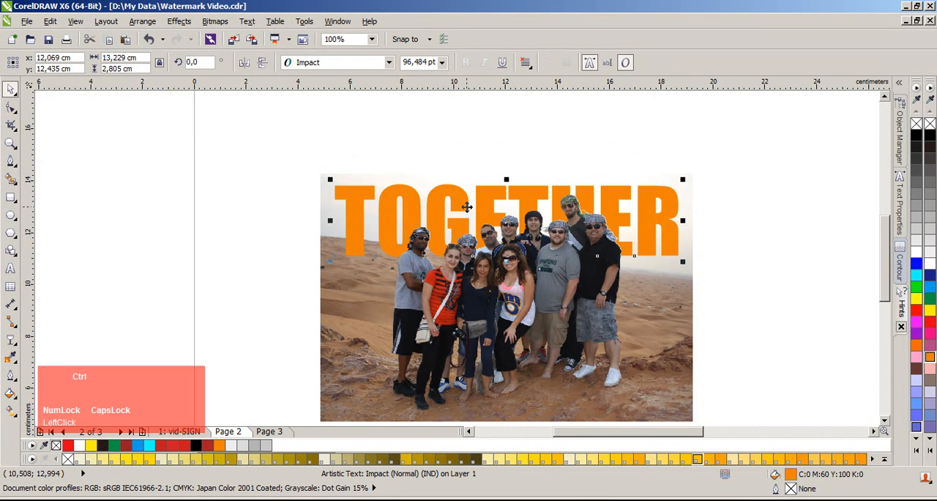
{"action": "key", "text": "ctrl+x"}
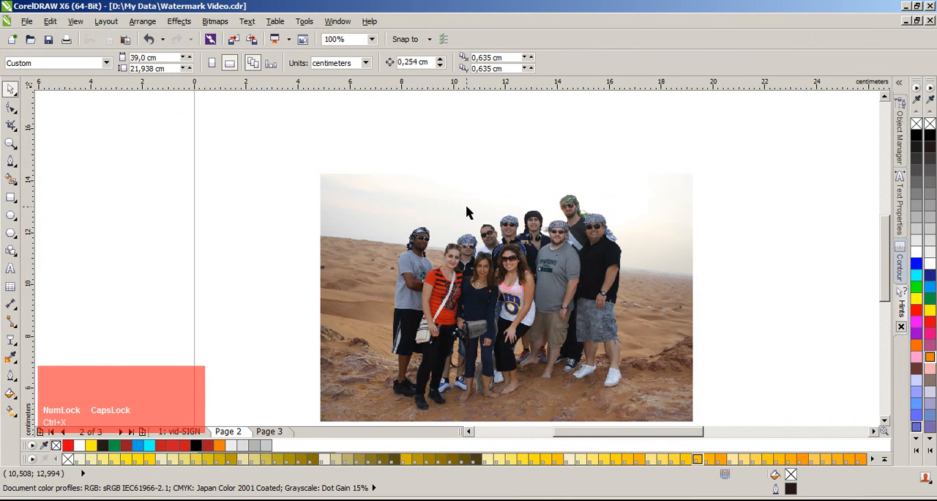
Step: Undo the recent edits back to the point where the separate outline curve of the group lies beside the photo
{"action": "key", "text": "ctrl+z"}
{"action": "key", "text": "ctrl+z"}
{"action": "key", "text": "ctrl+z"}
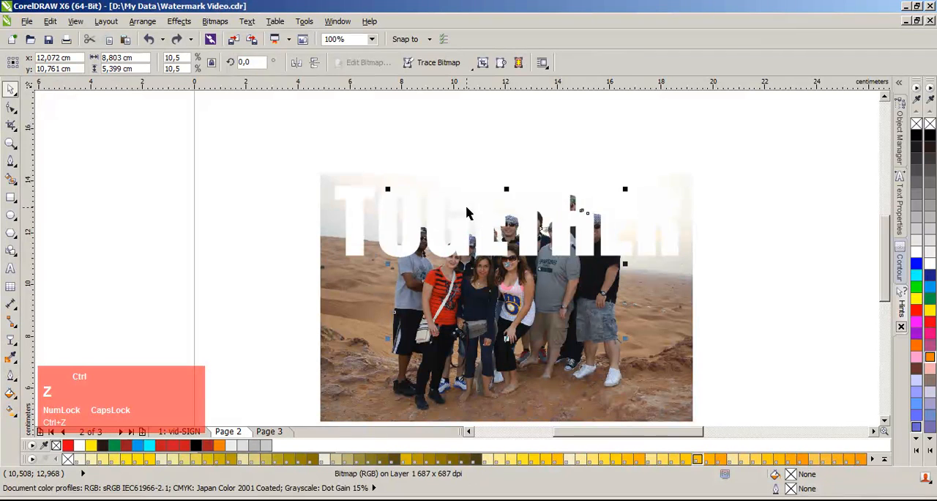
{"action": "key", "text": "ctrl+z"}
{"action": "key", "text": "ctrl+z"}
{"action": "key", "text": "ctrl+z"}
{"action": "key", "text": "ctrl+z"}
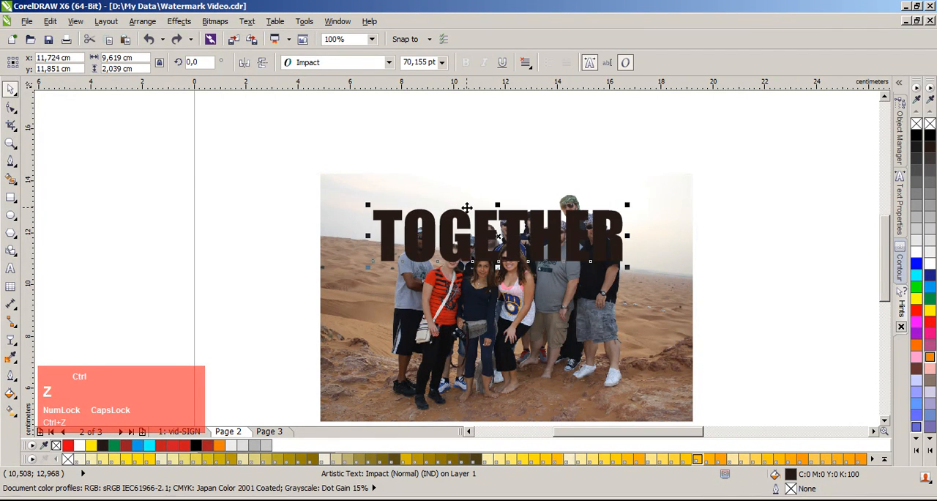
{"action": "key", "text": "ctrl+z"}
{"action": "key", "text": "ctrl+z"}
{"action": "key", "text": "ctrl+z"}
{"action": "key", "text": "ctrl+z"}
{"action": "key", "text": "ctrl+z"}
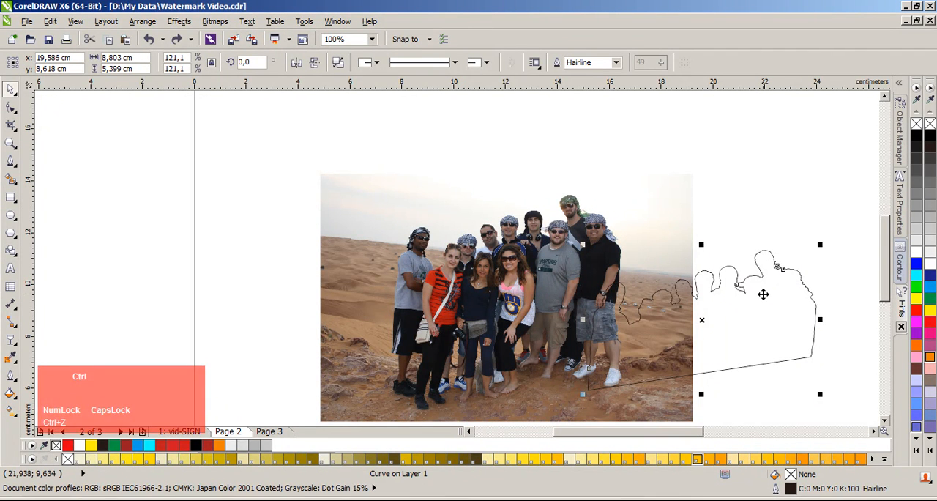
Step: Paste the orange TOGETHER text back over the photo and bring the cut-out group to the front
{"action": "left_click", "coordinate": [761, 214]}
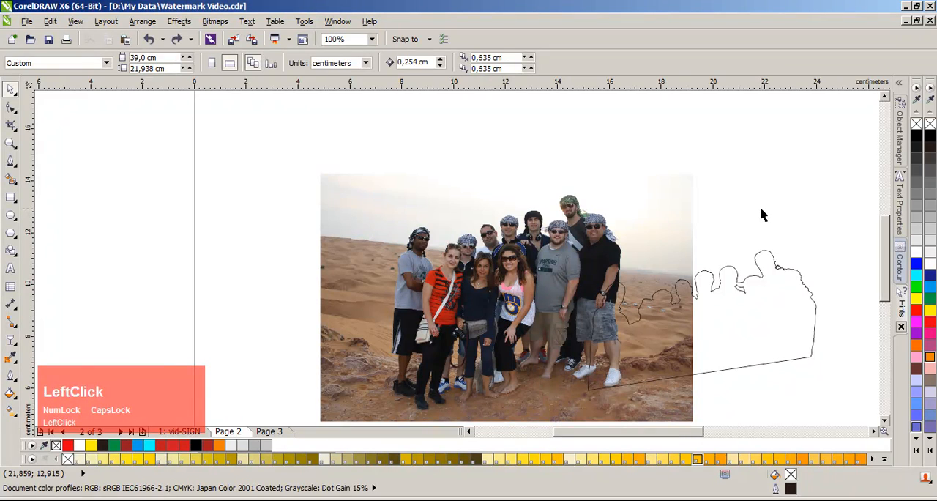
{"action": "key", "text": "ctrl+v"}
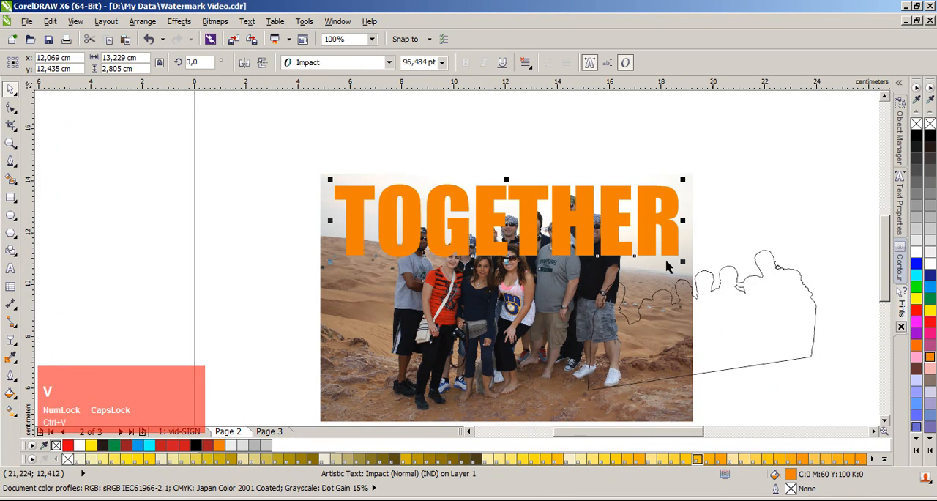
{"action": "left_click", "coordinate": [537, 278]}
{"action": "key", "text": "shift"}
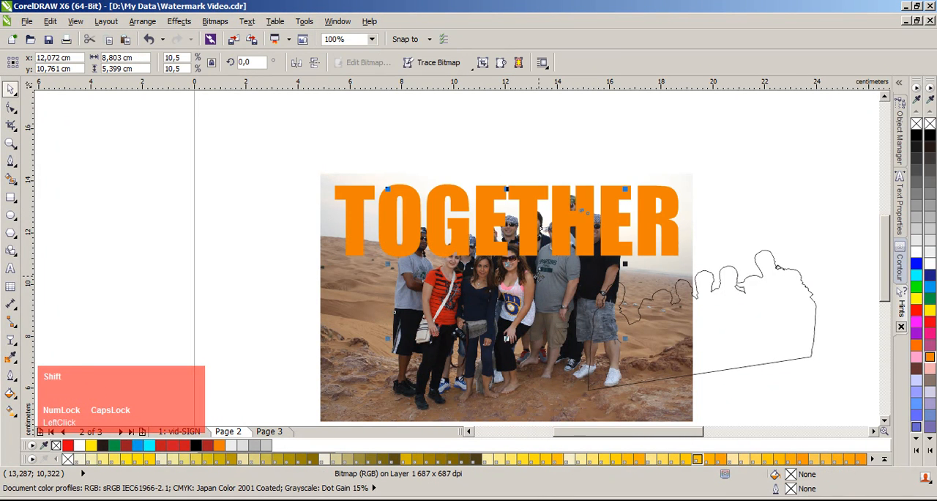
{"action": "key", "text": "shift+Page_Up"}
Step: Fill the group's outline curve beside the photo with solid black and remove its outline
{"action": "mouse_move", "coordinate": [789, 315]}
{"action": "left_mouse_down"}
{"action": "mouse_move", "coordinate": [780, 312]}
{"action": "mouse_move", "coordinate": [795, 313]}
{"action": "left_mouse_up"}
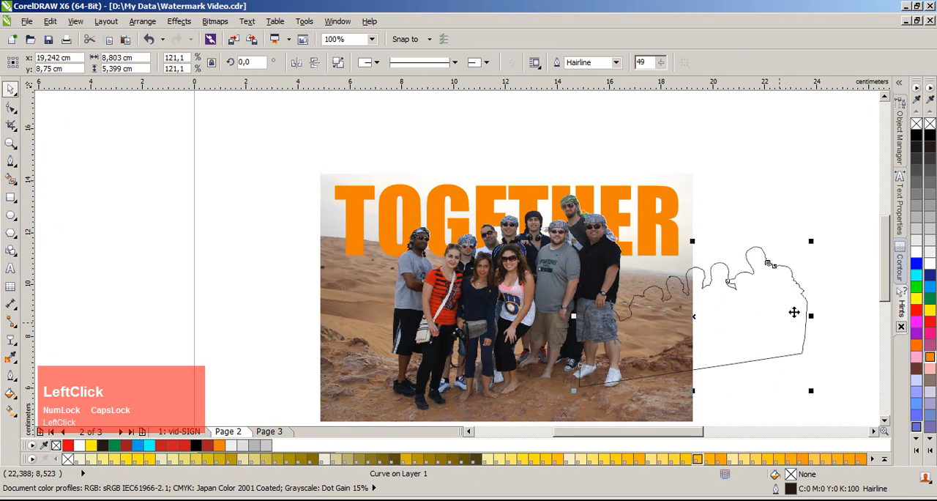
{"action": "left_click", "coordinate": [929, 136]}
{"action": "right_click", "coordinate": [930, 124]}
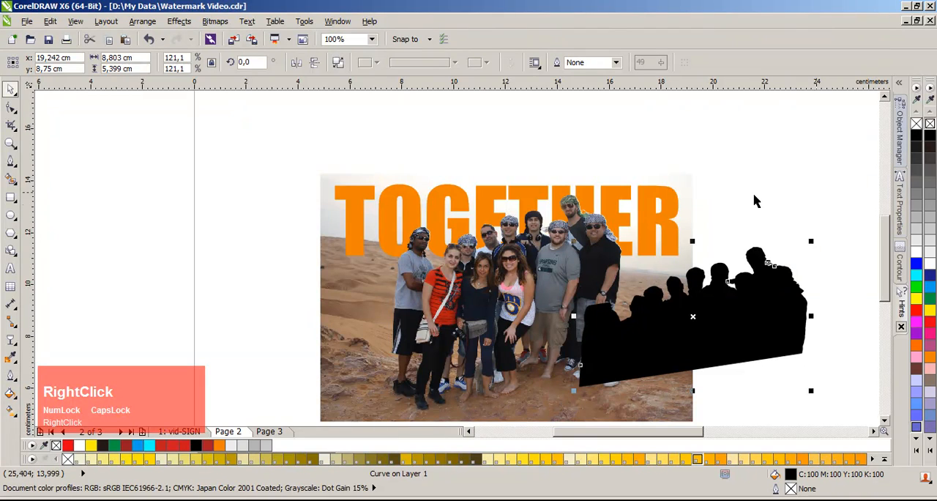
Step: Convert the black silhouette to a 300 dpi CMYK bitmap with anti-aliasing and a transparent background
{"action": "left_click", "coordinate": [216, 21]}
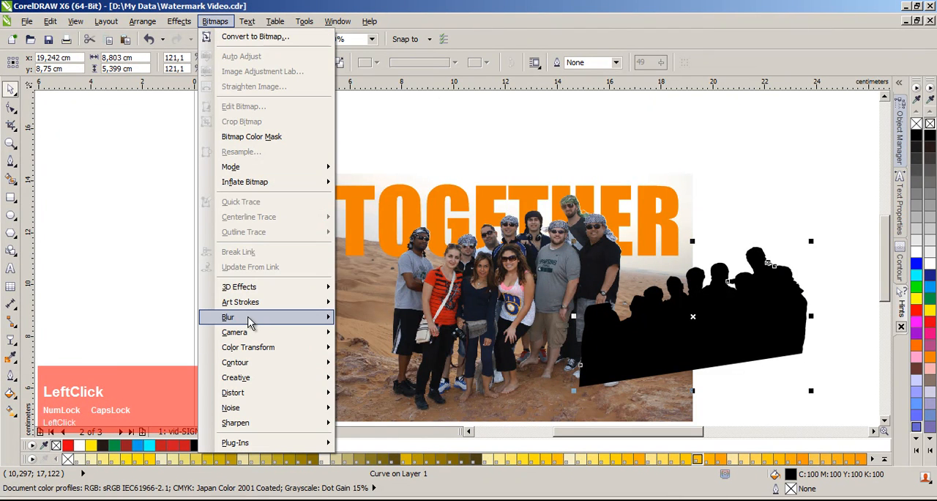
{"action": "left_click", "coordinate": [231, 43]}
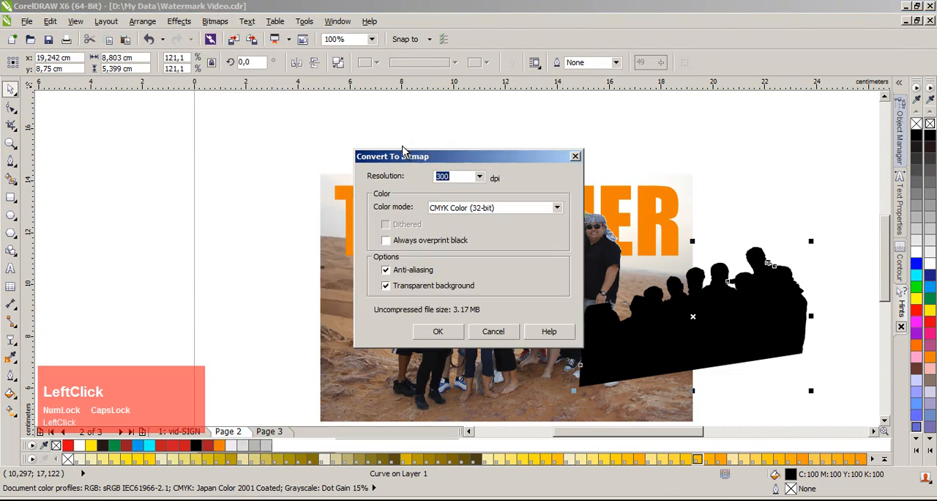
{"action": "left_click", "coordinate": [438, 331]}
Step: Apply a blur effect to the black silhouette bitmap to soften its edges
{"action": "left_click", "coordinate": [216, 21]}
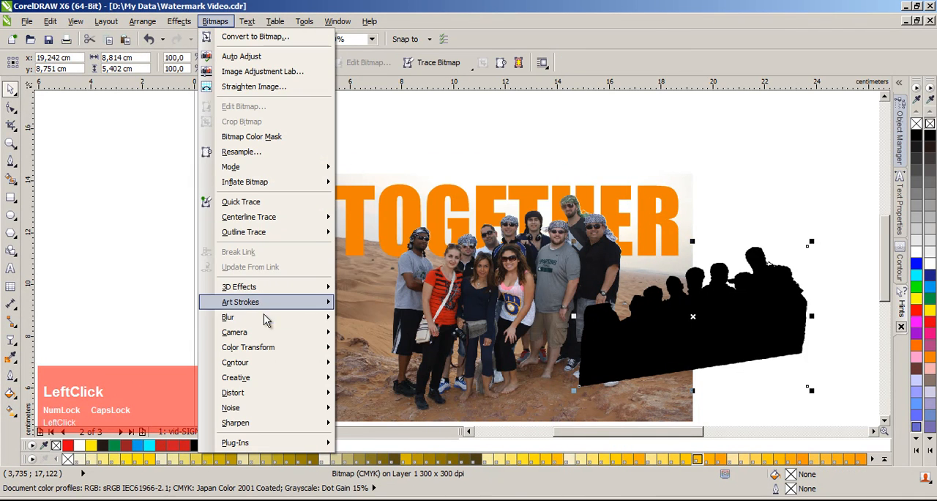
{"action": "mouse_move", "coordinate": [284, 320]}
{"action": "left_click", "coordinate": [377, 333]}
{"action": "left_click_drag", "start_coordinate": [498, 210], "coordinate": [415, 313]}
{"action": "left_click", "coordinate": [345, 373]}
{"action": "left_click", "coordinate": [462, 385]}
Step: Place the blurred silhouette behind the cut-out group, slightly offset so it forms a soft shadow around the people
{"action": "left_click_drag", "start_coordinate": [699, 339], "coordinate": [512, 301]}
{"action": "scroll", "coordinate": [496, 279], "scroll_direction": "up", "scroll_amount": 2}
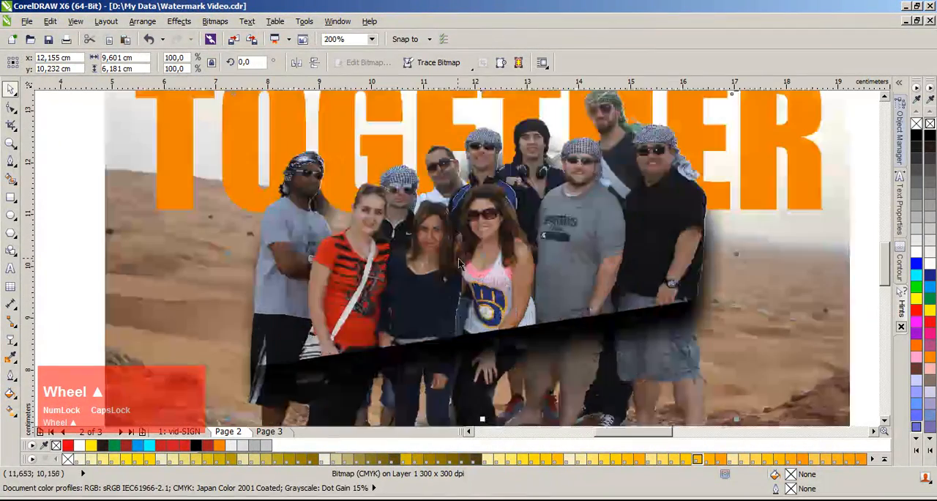
{"action": "left_click_drag", "start_coordinate": [512, 341], "coordinate": [526, 331]}
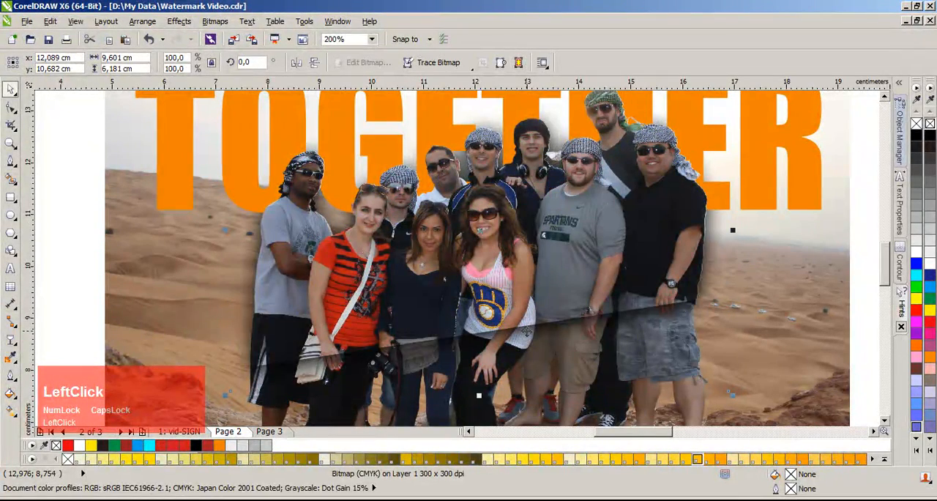
{"action": "left_click_drag", "start_coordinate": [526, 332], "coordinate": [522, 333]}
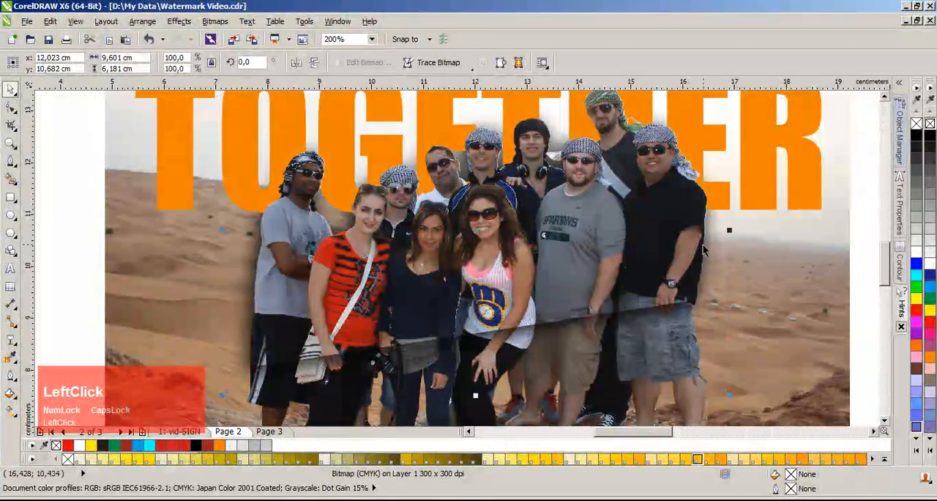
Step: Start a Pen outline across the group at waist height and up the outer side of the man in the black shirt
{"action": "scroll", "coordinate": [474, 313], "scroll_direction": "down", "scroll_amount": 2}
{"action": "scroll", "coordinate": [475, 313], "scroll_direction": "up", "scroll_amount": 2}
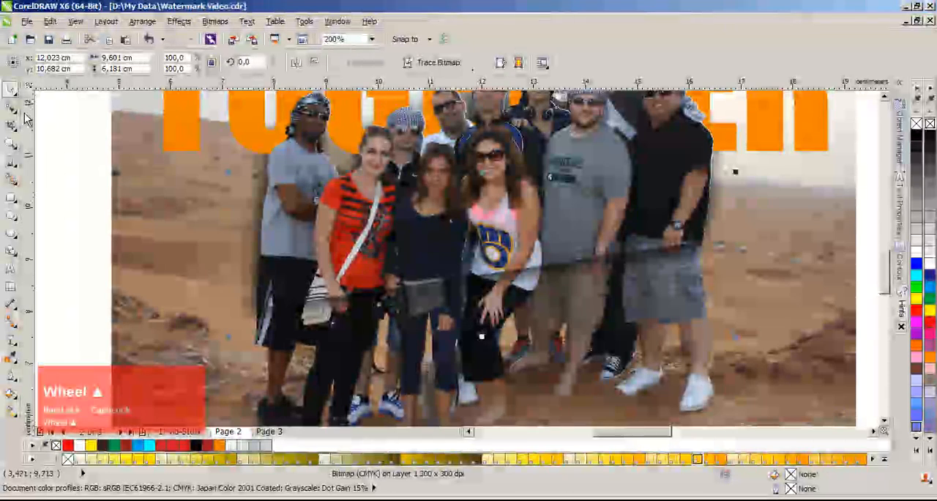
{"action": "left_click", "coordinate": [17, 161]}
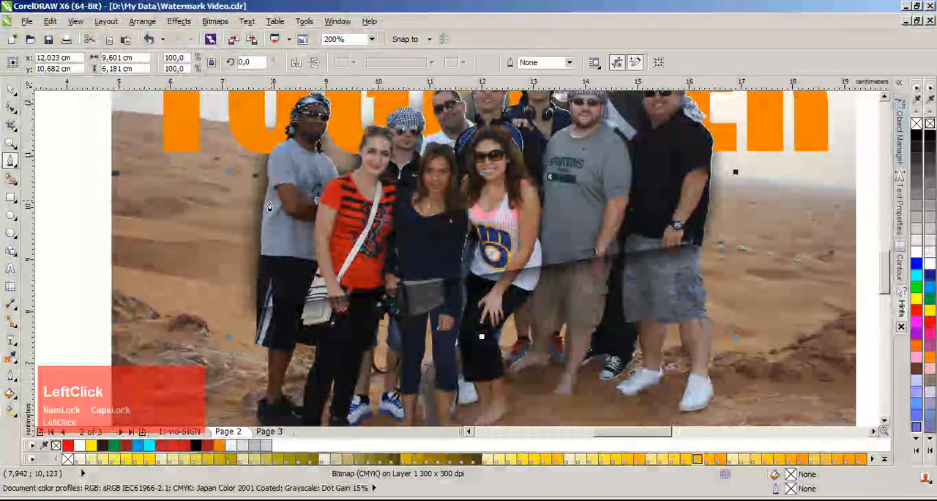
{"action": "left_click", "coordinate": [240, 291]}
{"action": "left_click", "coordinate": [704, 220]}
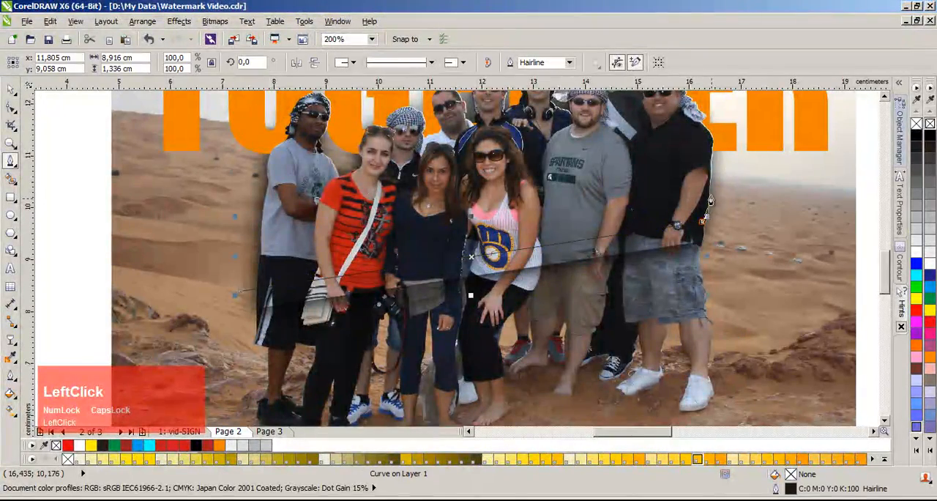
{"action": "scroll", "coordinate": [710, 190], "scroll_direction": "up", "scroll_amount": 1}
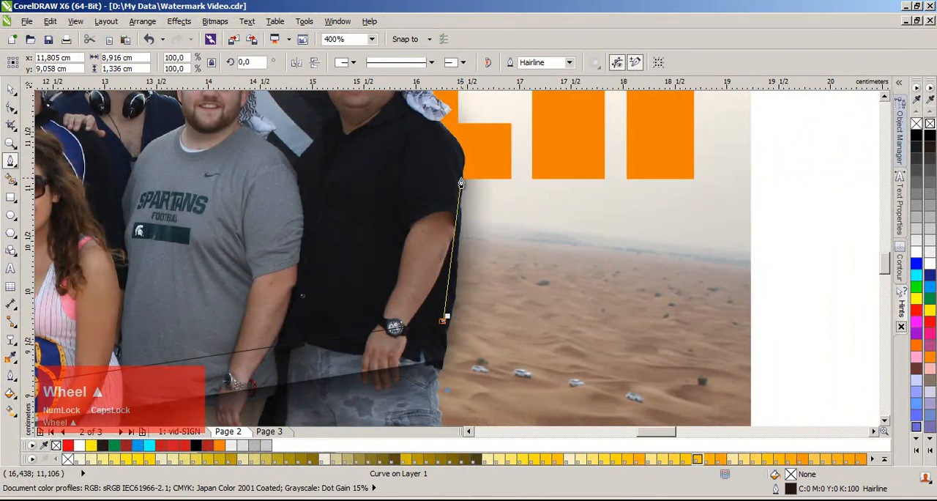
{"action": "left_click", "coordinate": [505, 125]}
{"action": "scroll", "coordinate": [456, 270], "scroll_direction": "down", "scroll_amount": 1}
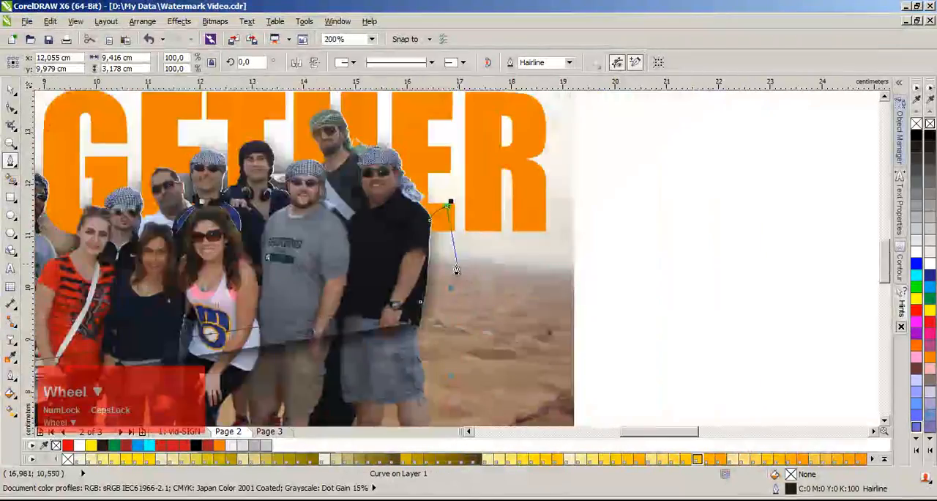
Step: Continue the Pen outline around the group's legs and close it at its starting point beside the man in grey
{"action": "scroll", "coordinate": [456, 270], "scroll_direction": "down", "scroll_amount": 1}
{"action": "scroll", "coordinate": [443, 151], "scroll_direction": "up", "scroll_amount": 1}
{"action": "left_click", "coordinate": [821, 256]}
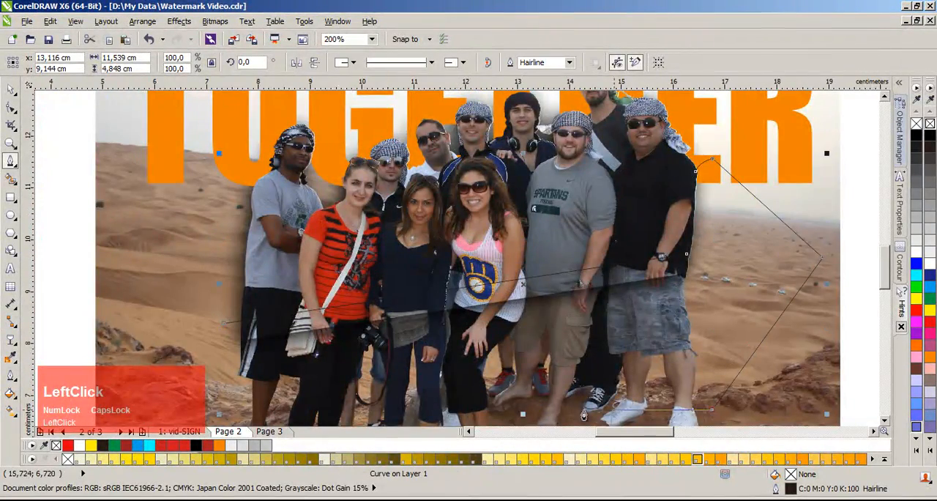
{"action": "scroll", "coordinate": [583, 415], "scroll_direction": "down", "scroll_amount": 1}
{"action": "scroll", "coordinate": [387, 303], "scroll_direction": "up", "scroll_amount": 1}
{"action": "left_click", "coordinate": [355, 302]}
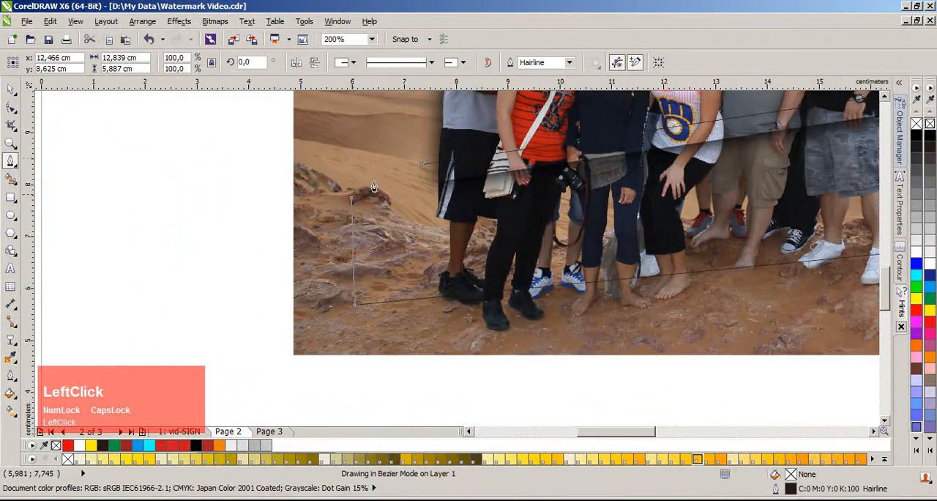
{"action": "left_click", "coordinate": [422, 164]}
{"action": "scroll", "coordinate": [446, 160], "scroll_direction": "down", "scroll_amount": 1}
{"action": "scroll", "coordinate": [450, 245], "scroll_direction": "up", "scroll_amount": 1}
{"action": "key", "text": "space"}
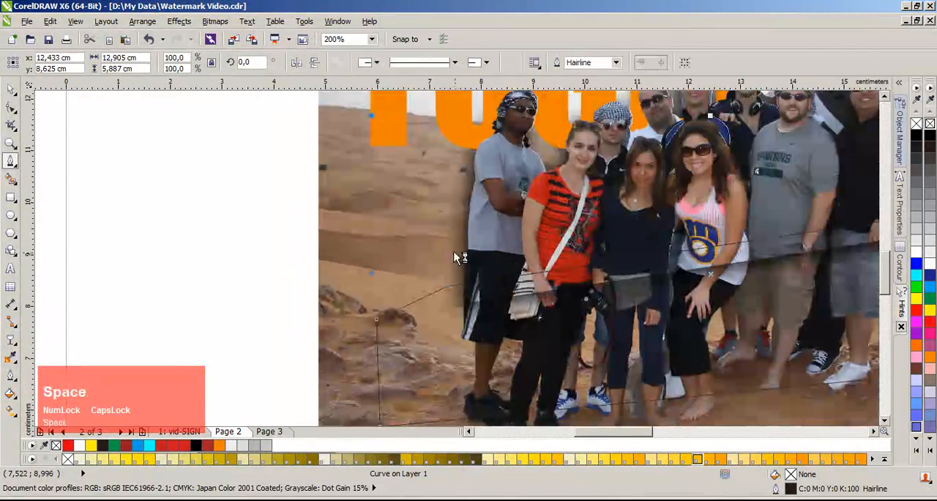
Step: Remove the shadow over the group's legs by subtracting the closed outline from it with Back Minus Front
{"action": "scroll", "coordinate": [455, 253], "scroll_direction": "up", "scroll_amount": 1}
{"action": "left_click", "coordinate": [454, 253], "text": "shift"}
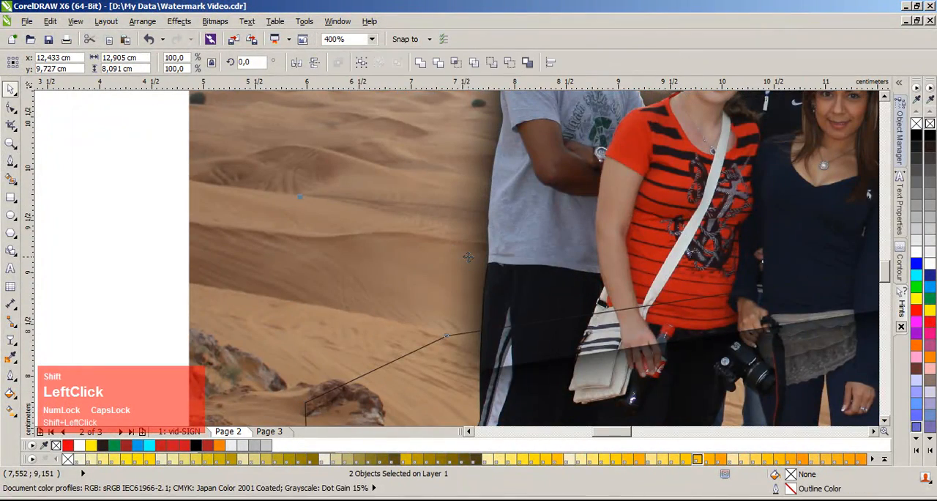
{"action": "left_click", "coordinate": [509, 62]}
{"action": "left_click", "coordinate": [136, 230]}
Step: Start a second Pen outline following the outer arm and side of the man in the grey shirt beside the dunes
{"action": "scroll", "coordinate": [497, 247], "scroll_direction": "down", "scroll_amount": 1}
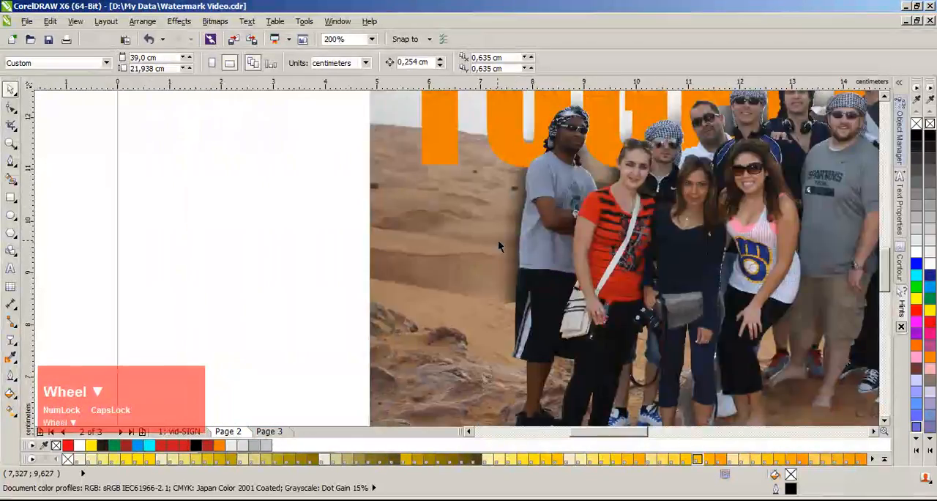
{"action": "scroll", "coordinate": [498, 247], "scroll_direction": "up", "scroll_amount": 1}
{"action": "key", "text": "space"}
{"action": "scroll", "coordinate": [454, 242], "scroll_direction": "up", "scroll_amount": 1}
{"action": "left_click", "coordinate": [455, 176]}
{"action": "left_click_drag", "start_coordinate": [438, 222], "coordinate": [431, 243]}
{"action": "left_click_drag", "start_coordinate": [445, 273], "coordinate": [443, 287]}
{"action": "left_click_drag", "start_coordinate": [438, 333], "coordinate": [431, 365]}
Step: Extend the second outline down the man's shorts, lead it out around the shadow's outer edge, and close it at his shoulder
{"action": "scroll", "coordinate": [425, 396], "scroll_direction": "down", "scroll_amount": 1}
{"action": "scroll", "coordinate": [459, 261], "scroll_direction": "up", "scroll_amount": 1}
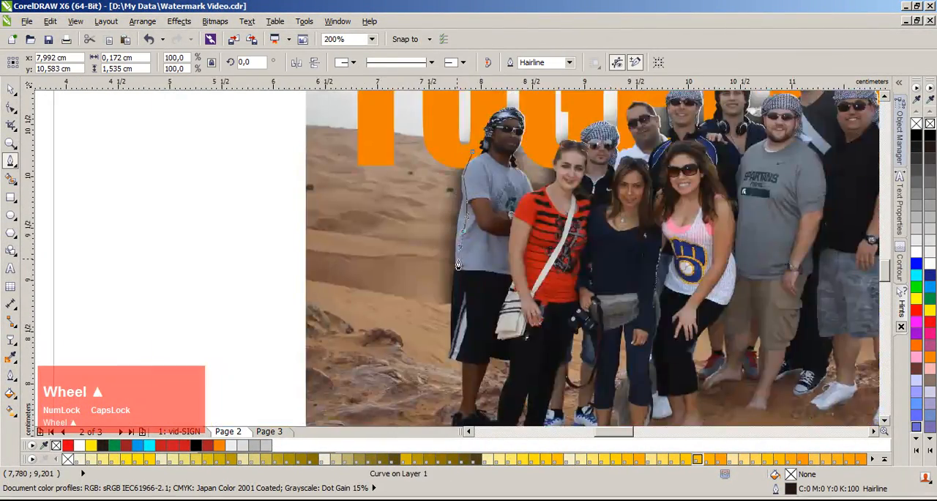
{"action": "left_click", "coordinate": [464, 276]}
{"action": "left_click", "coordinate": [460, 321]}
{"action": "left_click", "coordinate": [458, 361]}
{"action": "left_click", "coordinate": [358, 360]}
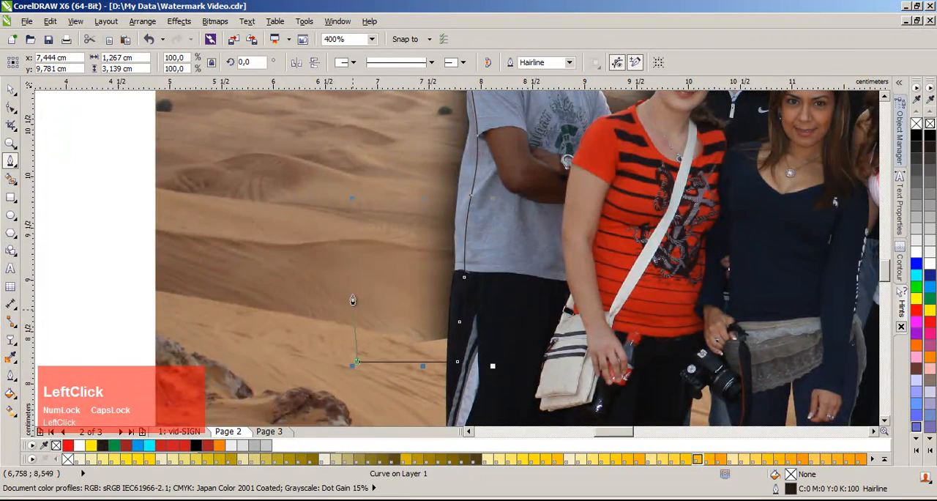
{"action": "scroll", "coordinate": [353, 300], "scroll_direction": "down", "scroll_amount": 1}
{"action": "left_click", "coordinate": [450, 192]}
{"action": "left_click", "coordinate": [505, 124]}
{"action": "left_click", "coordinate": [526, 154]}
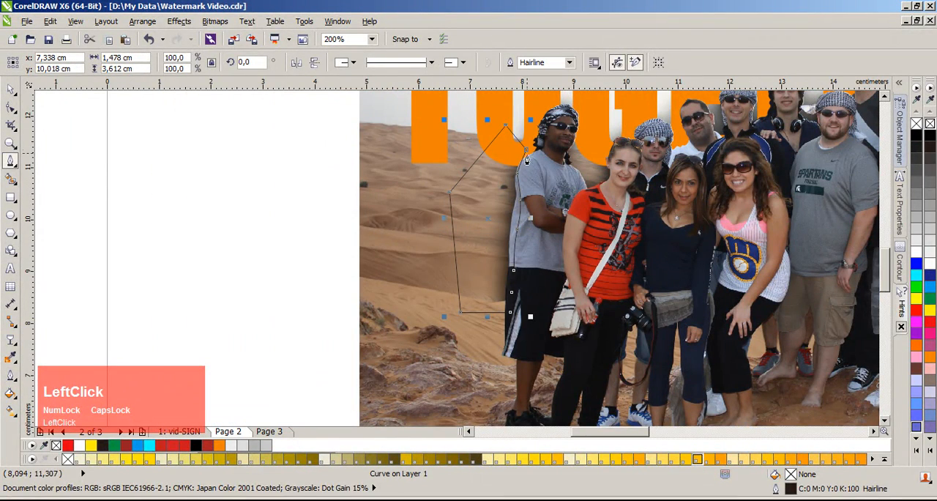
Step: Remove the shadow spilling over the arm and side of the man in the grey shirt by subtracting the outline with Back Minus Front
{"action": "key", "text": "space"}
{"action": "left_click", "coordinate": [590, 173], "text": "shift"}
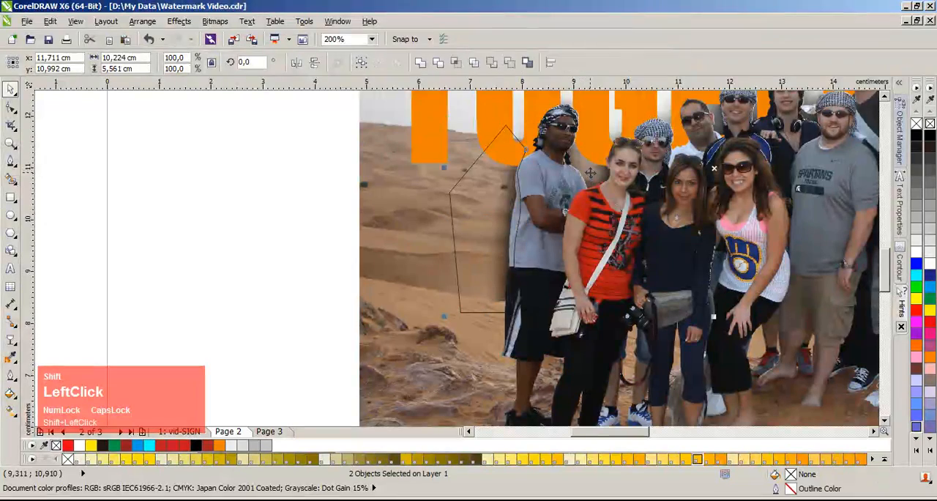
{"action": "left_click", "coordinate": [505, 63]}
{"action": "left_click", "coordinate": [286, 188]}
{"action": "scroll", "coordinate": [385, 200], "scroll_direction": "down", "scroll_amount": 1}
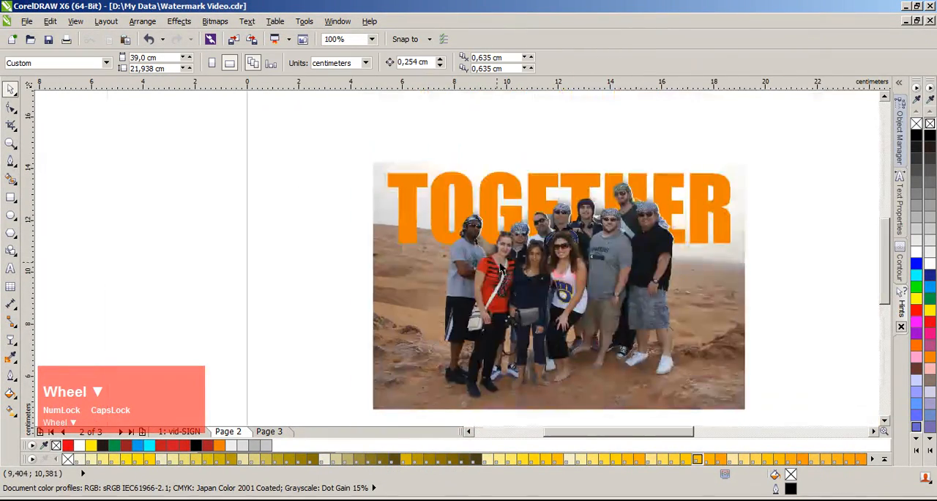
{"action": "scroll", "coordinate": [595, 251], "scroll_direction": "up", "scroll_amount": 1}
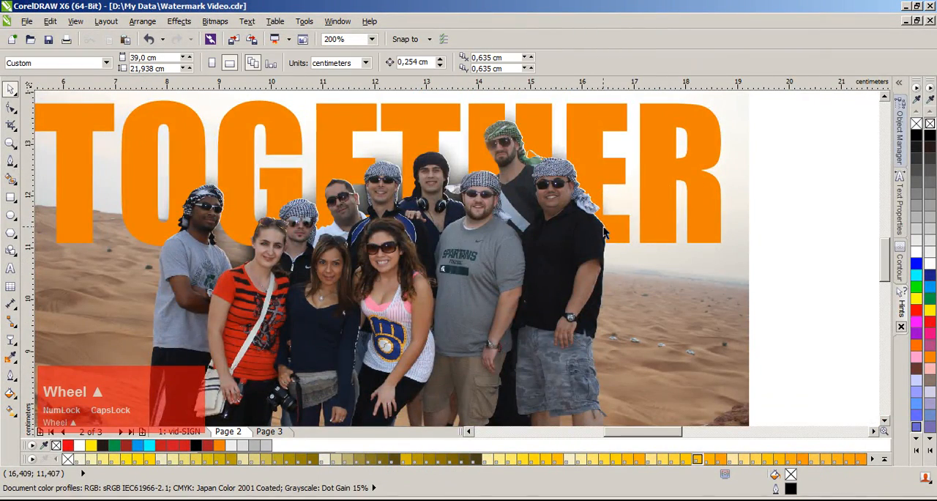
{"action": "left_click", "coordinate": [732, 193]}
Step: Enlarge the whole TOGETHER photo composition to about 159% and reposition it on the page beside the chameleon logo
{"action": "key", "text": "F4"}
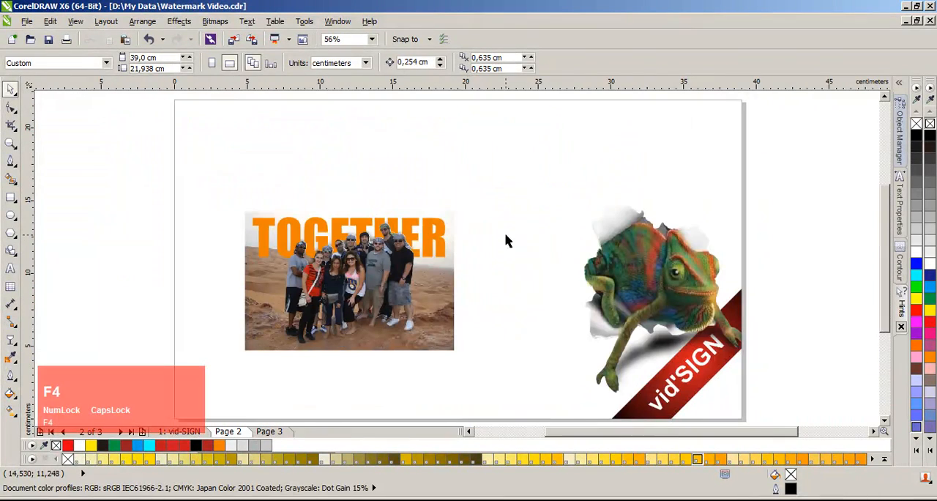
{"action": "left_click_drag", "start_coordinate": [168, 199], "coordinate": [502, 386]}
{"action": "left_click_drag", "start_coordinate": [459, 354], "coordinate": [521, 396]}
{"action": "left_click_drag", "start_coordinate": [455, 317], "coordinate": [438, 275]}
{"action": "left_click_drag", "start_coordinate": [505, 355], "coordinate": [566, 393]}
{"action": "left_click_drag", "start_coordinate": [485, 305], "coordinate": [473, 303]}
{"action": "left_click", "coordinate": [175, 212]}
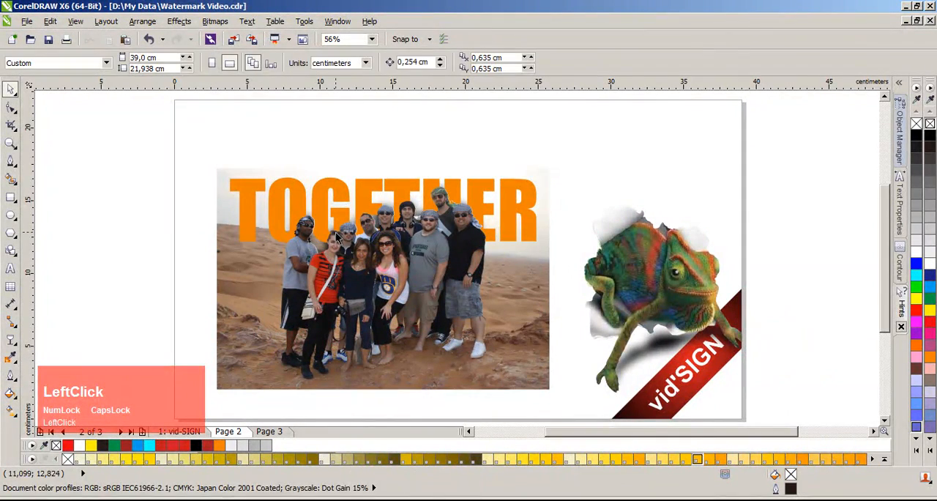
Step: Start a Pen outline in the gap beside the man with headphones, following his head covering down past the white cloth
{"action": "key", "text": "z"}
{"action": "left_click_drag", "start_coordinate": [211, 170], "coordinate": [555, 392]}
{"action": "key", "text": "space"}
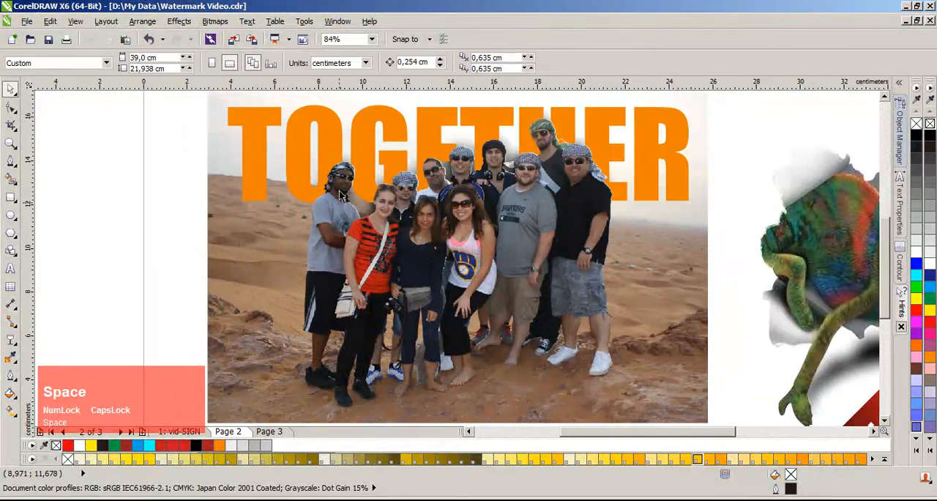
{"action": "scroll", "coordinate": [372, 213], "scroll_direction": "up", "scroll_amount": 3}
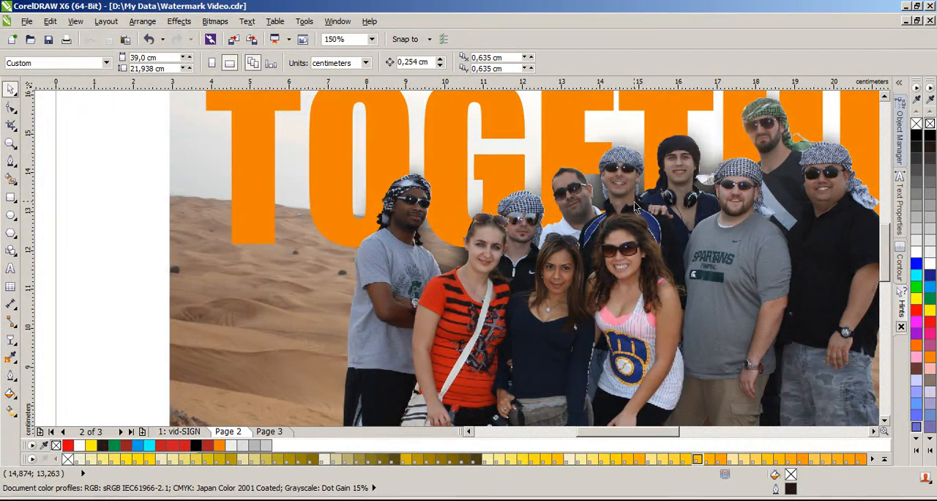
{"action": "scroll", "coordinate": [701, 181], "scroll_direction": "up", "scroll_amount": 5}
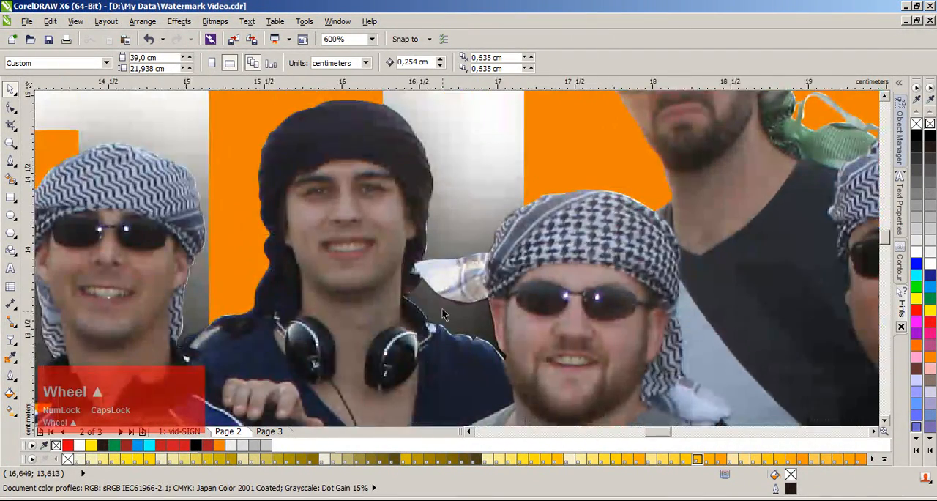
{"action": "scroll", "coordinate": [481, 294], "scroll_direction": "up", "scroll_amount": 2}
{"action": "left_click", "coordinate": [11, 159]}
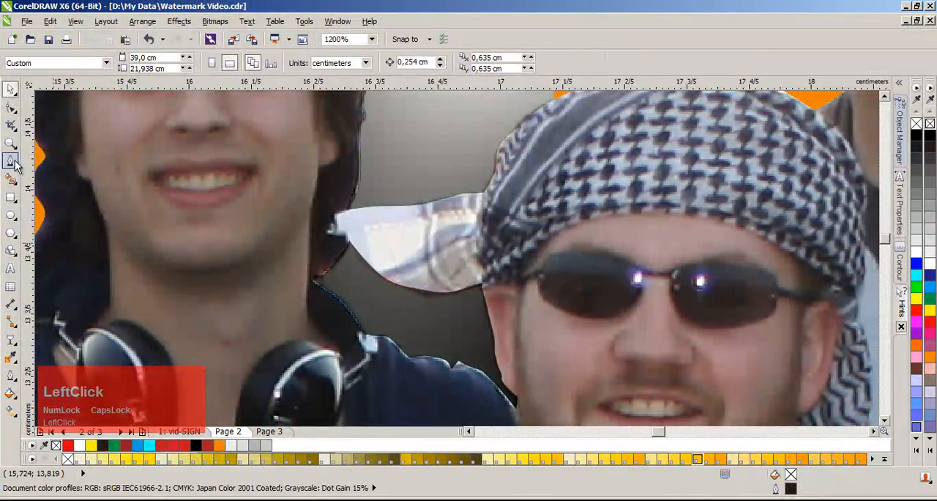
{"action": "scroll", "coordinate": [459, 265], "scroll_direction": "down", "scroll_amount": 4}
{"action": "scroll", "coordinate": [459, 261], "scroll_direction": "up", "scroll_amount": 2}
{"action": "left_click", "coordinate": [427, 113]}
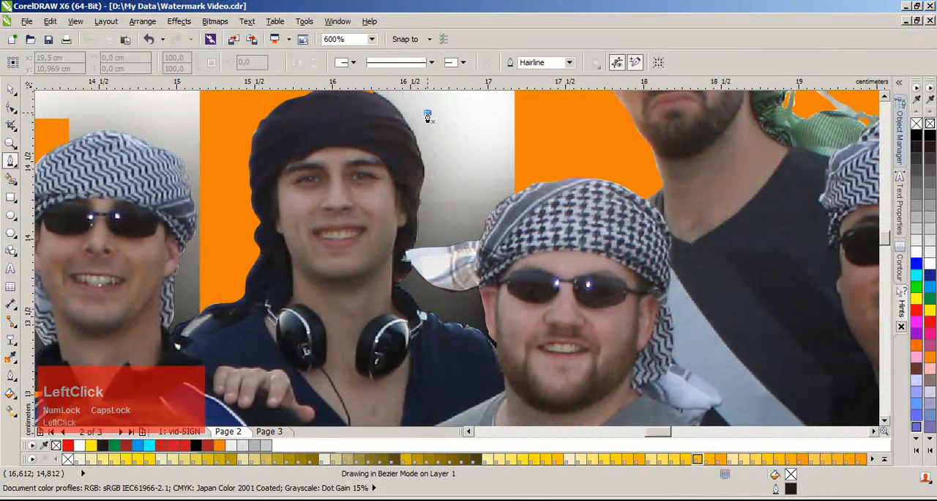
{"action": "left_click", "coordinate": [433, 200]}
{"action": "left_click", "coordinate": [424, 230]}
{"action": "left_click", "coordinate": [420, 267]}
{"action": "left_click_drag", "start_coordinate": [418, 289], "coordinate": [430, 304]}
Step: Continue the outline along the shoulder and over the checked headscarf, and close it at its starting point
{"action": "left_click", "coordinate": [455, 316]}
{"action": "left_click", "coordinate": [481, 320]}
{"action": "left_click", "coordinate": [492, 252]}
{"action": "left_click_drag", "start_coordinate": [575, 186], "coordinate": [578, 156]}
{"action": "left_click", "coordinate": [578, 137]}
{"action": "left_click", "coordinate": [427, 112]}
Step: Try subtracting the closed outline from the shadow between the two men, undoing the cut and deleting the outline
{"action": "key", "text": "space"}
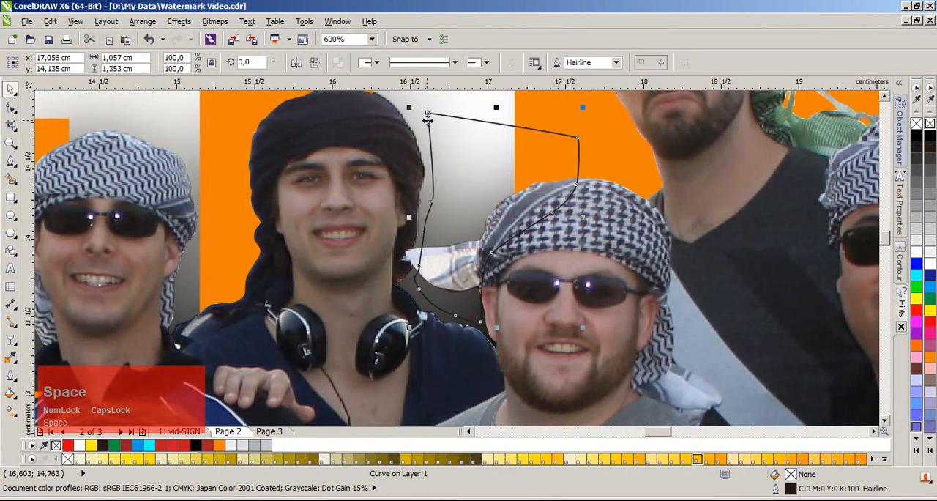
{"action": "left_click", "coordinate": [403, 121], "text": "shift"}
{"action": "left_click", "coordinate": [491, 64]}
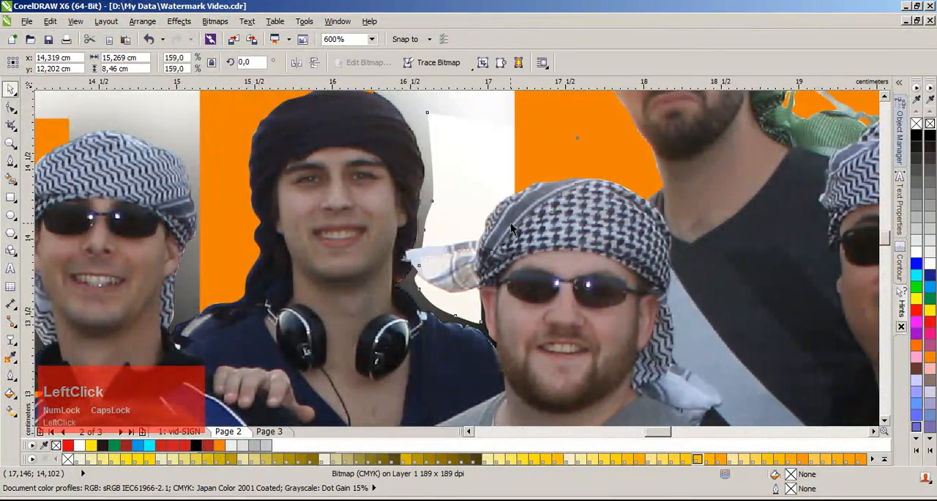
{"action": "scroll", "coordinate": [510, 222], "scroll_direction": "down", "scroll_amount": 2}
{"action": "scroll", "coordinate": [454, 253], "scroll_direction": "up", "scroll_amount": 2}
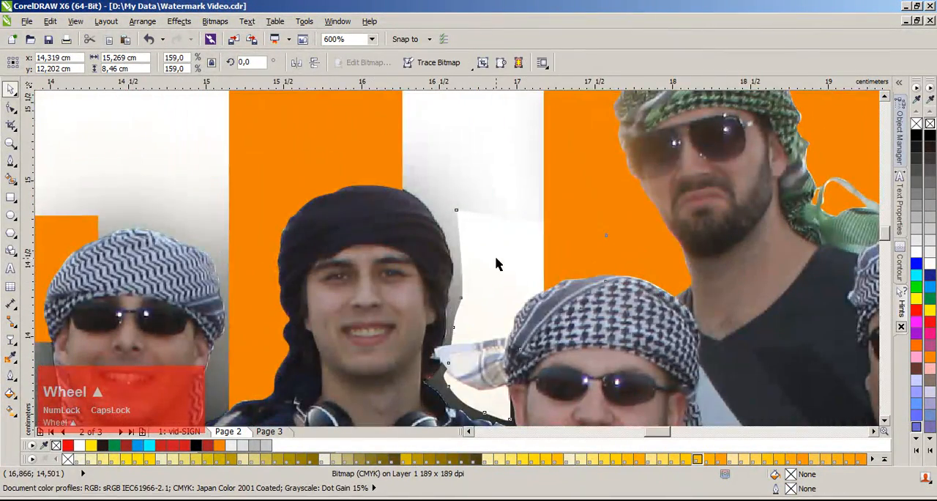
{"action": "scroll", "coordinate": [495, 258], "scroll_direction": "down", "scroll_amount": 2}
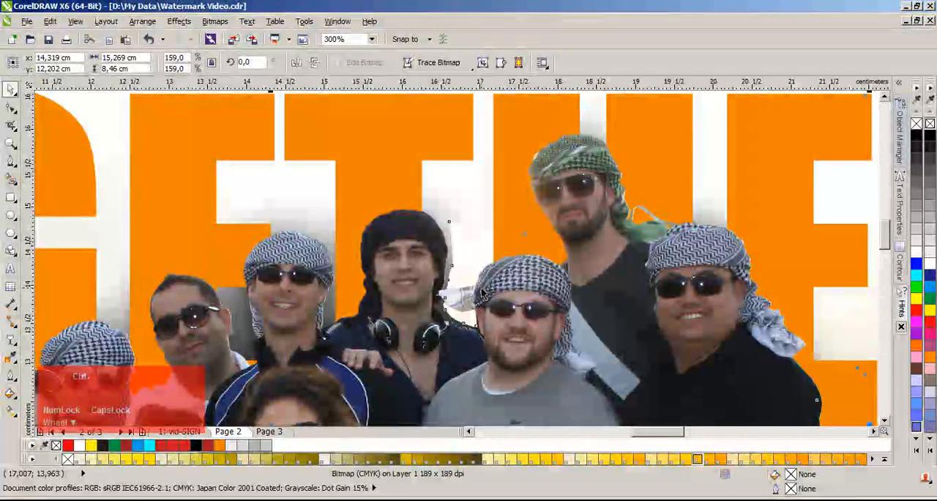
{"action": "key", "text": "ctrl+z"}
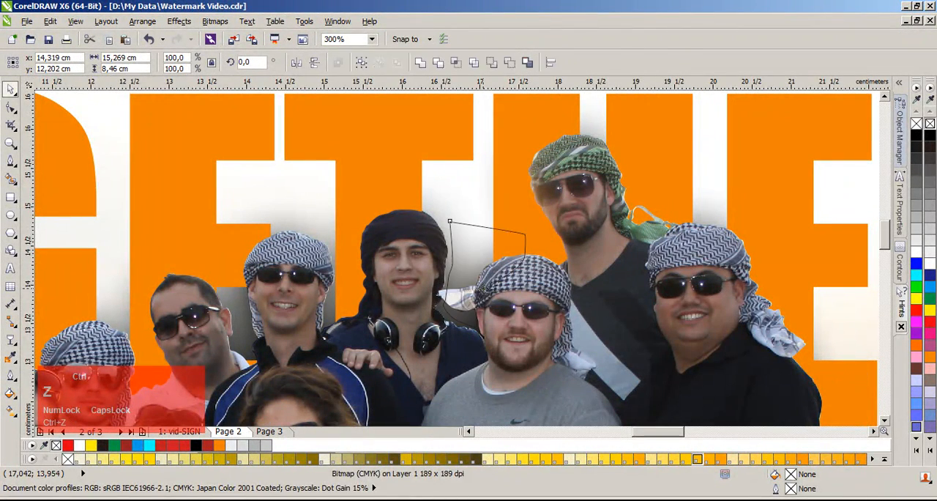
{"action": "key", "text": "Delete"}
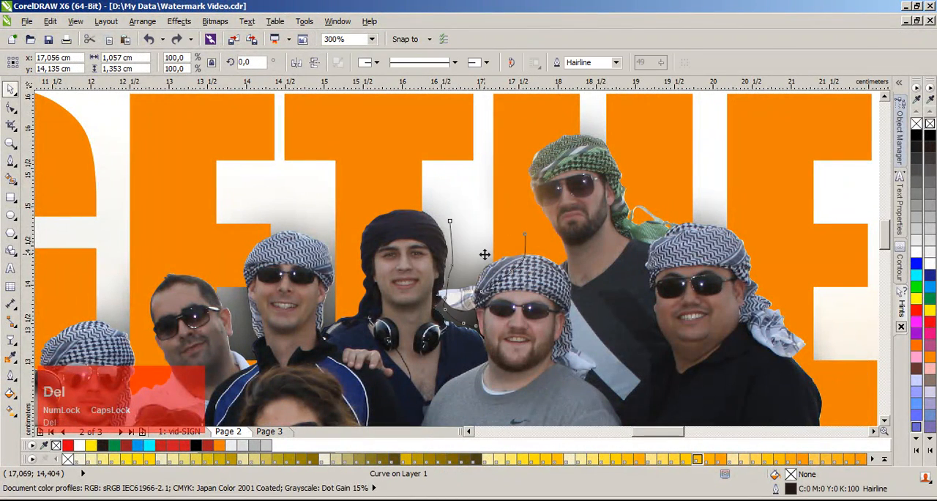
Step: Examine the shadow around the group and the TOGETHER lettering at close range and in the full-page view
{"action": "scroll", "coordinate": [484, 264], "scroll_direction": "down", "scroll_amount": 2}
{"action": "scroll", "coordinate": [479, 273], "scroll_direction": "up", "scroll_amount": 2}
{"action": "scroll", "coordinate": [479, 267], "scroll_direction": "down", "scroll_amount": 4}
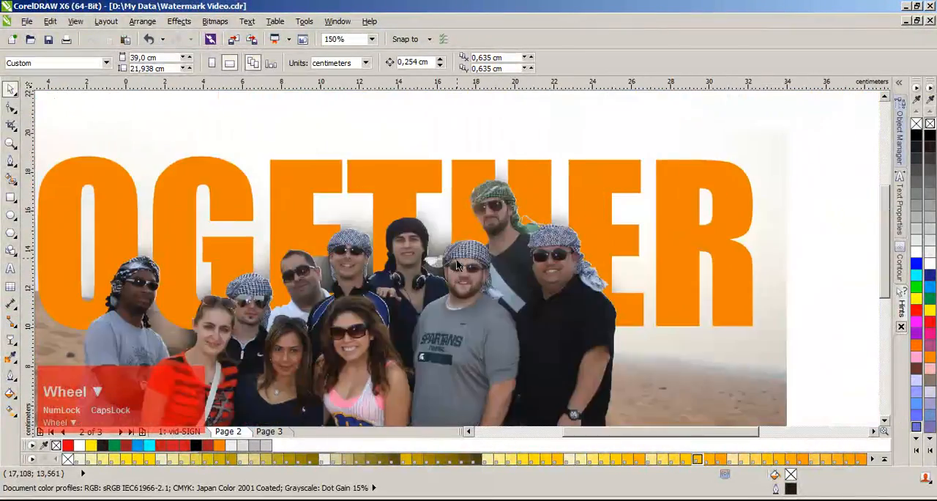
{"action": "left_click", "coordinate": [568, 259]}
{"action": "scroll", "coordinate": [430, 262], "scroll_direction": "up", "scroll_amount": 1}
{"action": "scroll", "coordinate": [431, 262], "scroll_direction": "up", "scroll_amount": 3}
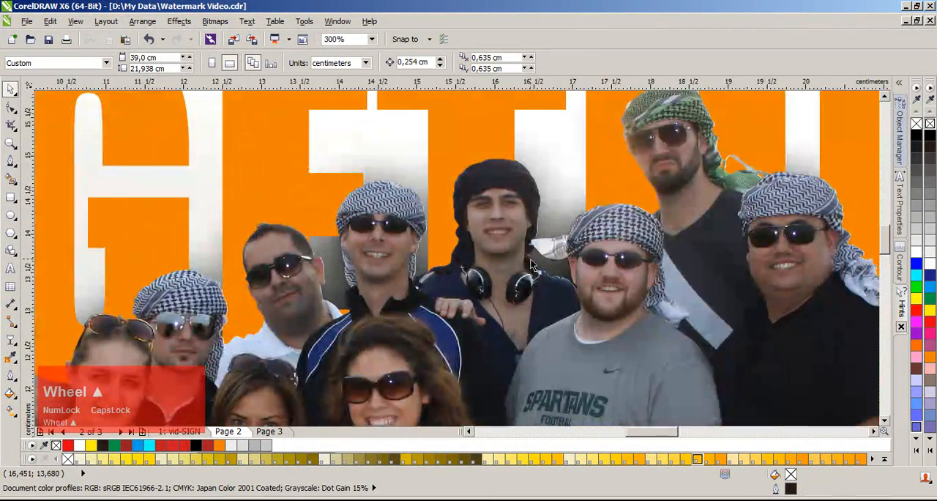
{"action": "key", "text": "F4"}
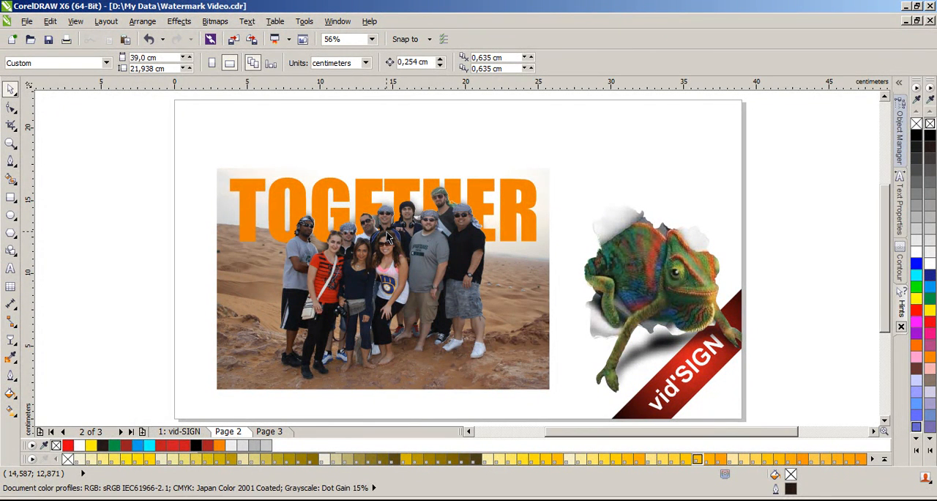
{"action": "left_click", "coordinate": [269, 398]}
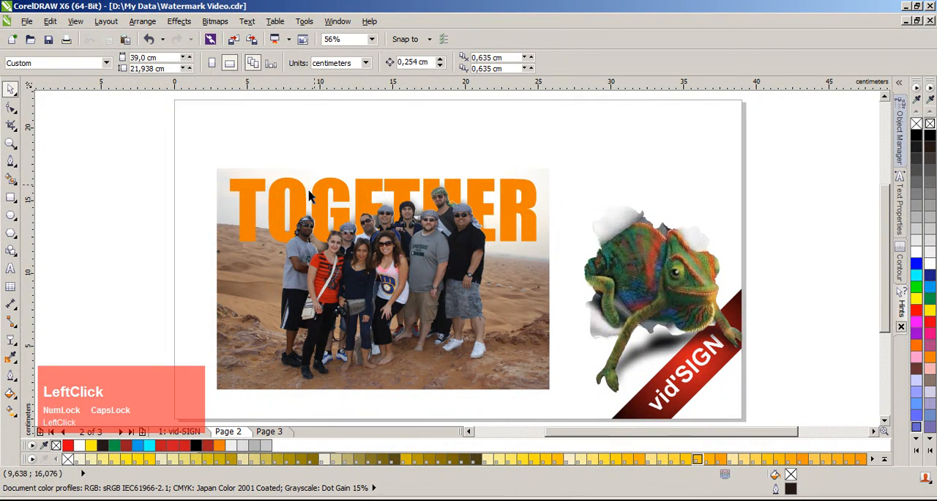
{"action": "left_click_drag", "start_coordinate": [178, 148], "coordinate": [570, 254]}
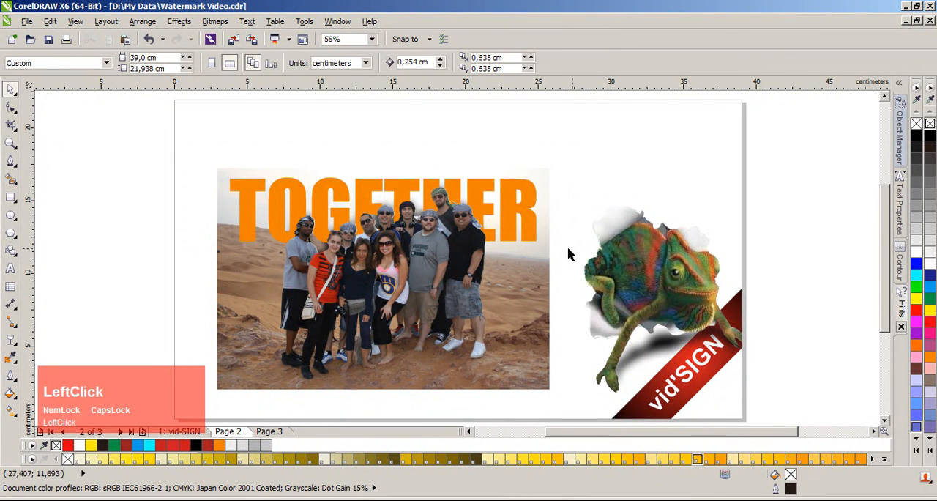
Step: Examine the text-behind-subject examples on page 3, including the KAWAH WURUNG and jumping-men photos
{"action": "left_click", "coordinate": [286, 433]}
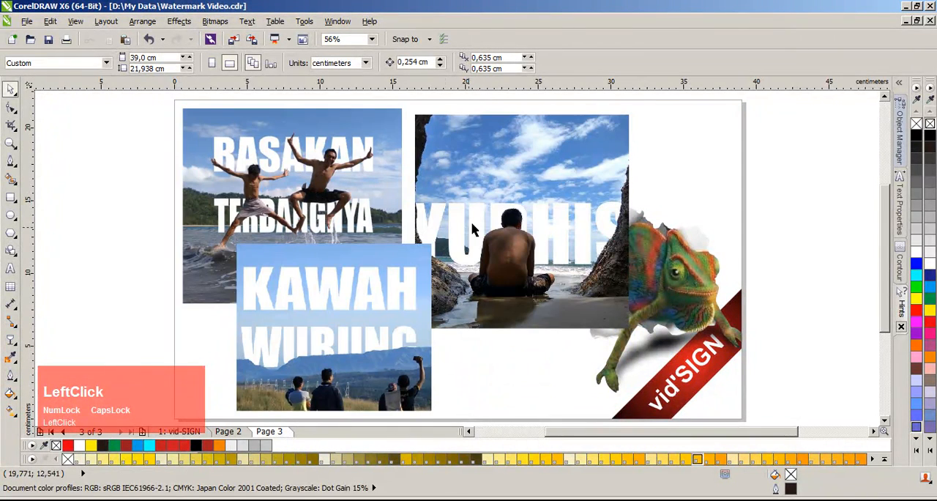
{"action": "left_click", "coordinate": [496, 389]}
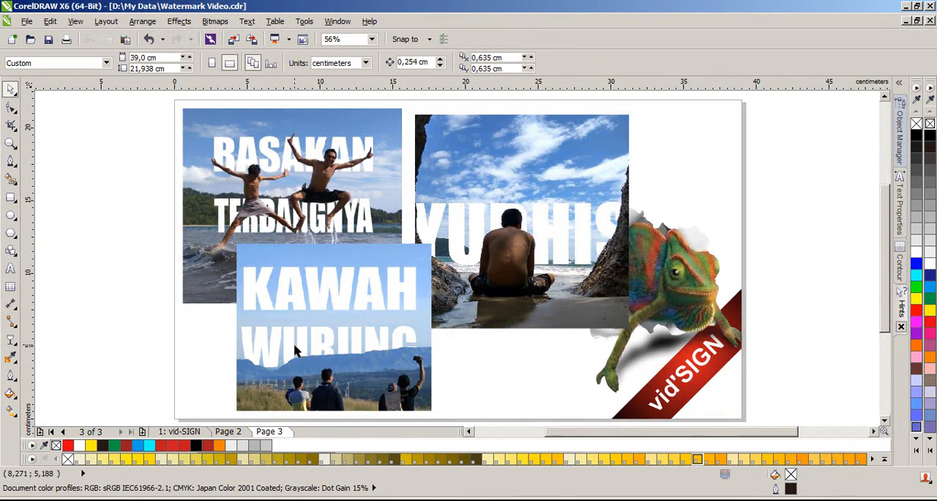
{"action": "scroll", "coordinate": [307, 371], "scroll_direction": "up", "scroll_amount": 2}
{"action": "scroll", "coordinate": [471, 251], "scroll_direction": "down", "scroll_amount": 1}
{"action": "scroll", "coordinate": [459, 297], "scroll_direction": "up", "scroll_amount": 1}
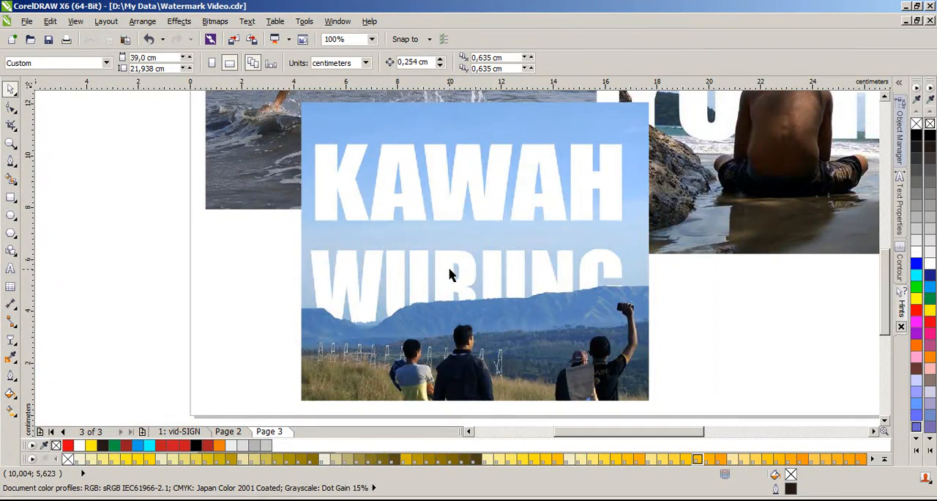
{"action": "scroll", "coordinate": [456, 200], "scroll_direction": "up", "scroll_amount": 1}
{"action": "scroll", "coordinate": [454, 220], "scroll_direction": "down", "scroll_amount": 1}
{"action": "scroll", "coordinate": [450, 264], "scroll_direction": "up", "scroll_amount": 1}
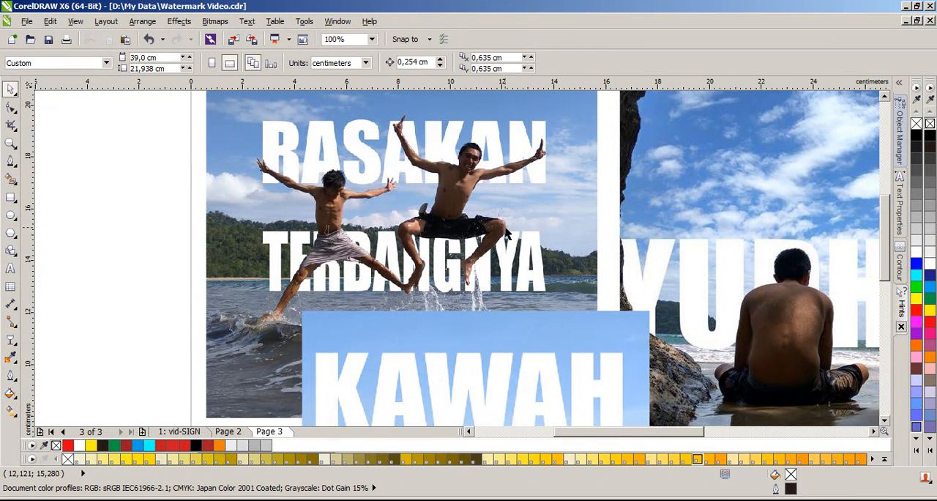
{"action": "key", "text": "F4"}
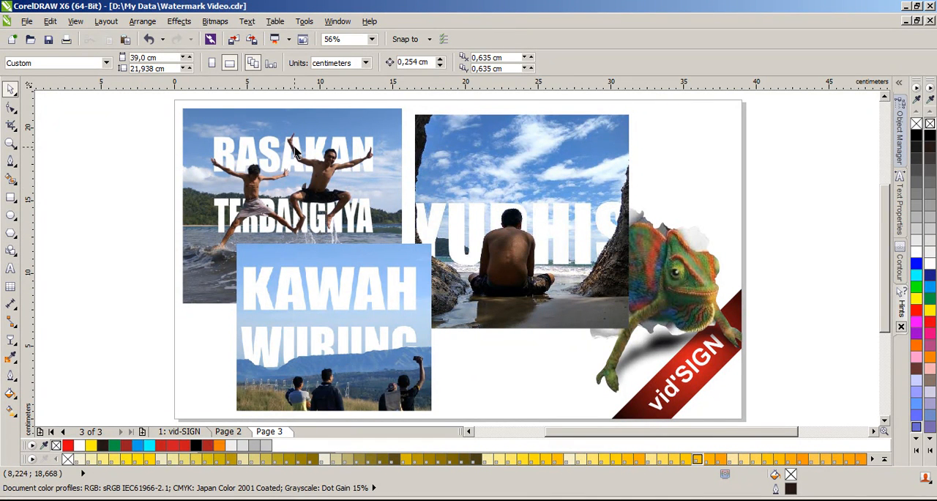
Step: Show the whole vid-SIGN page with the TEXT EFFECT title and the BUSINESS photo
{"action": "left_click", "coordinate": [122, 220]}
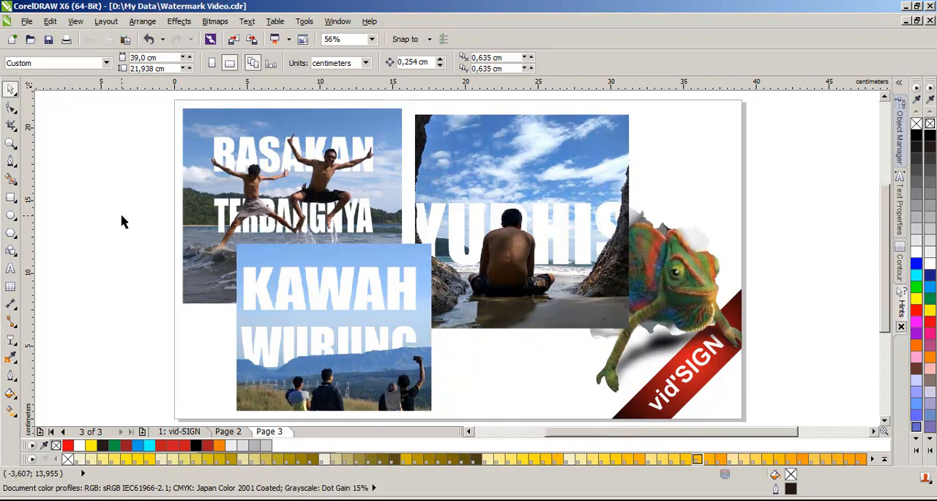
{"action": "left_click", "coordinate": [192, 433]}
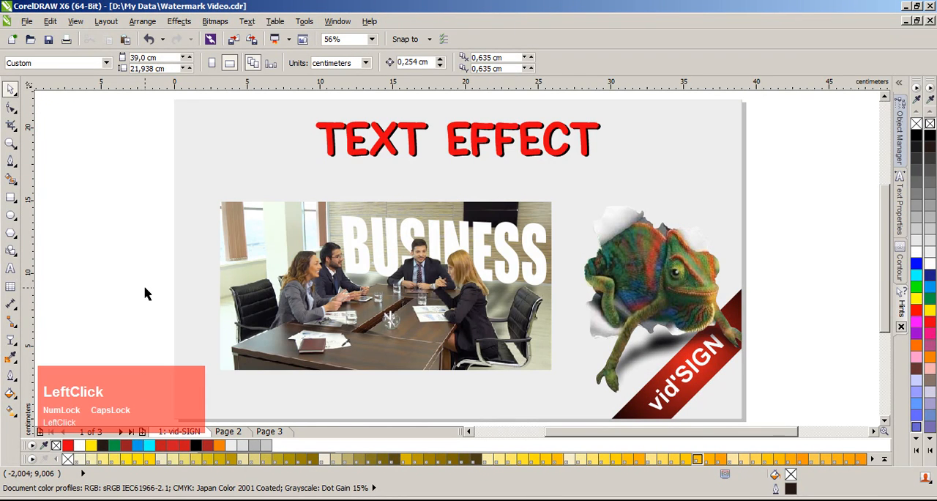
{"action": "key", "text": "F4"}
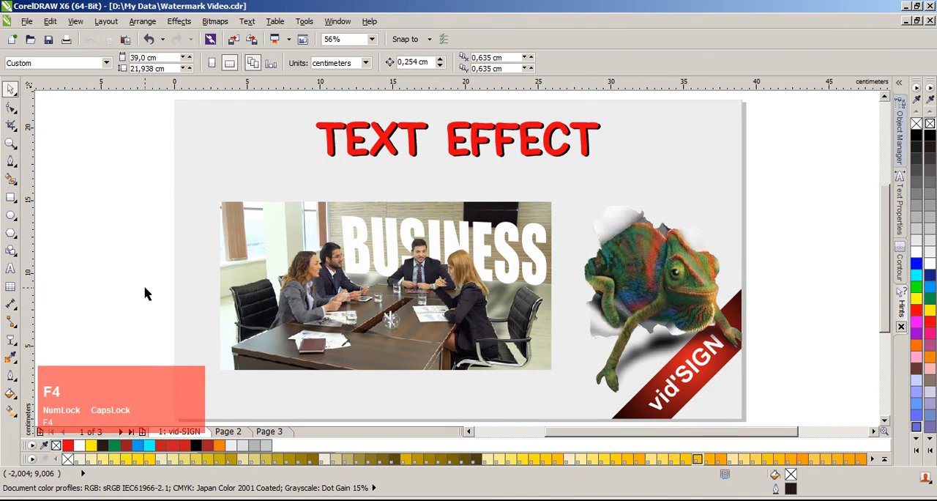